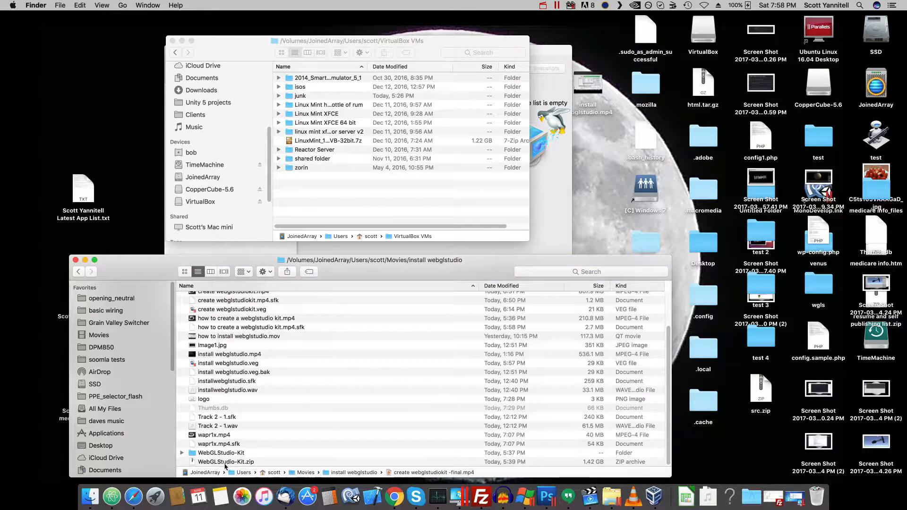
- Copy WebGLStudio-Kit.zip from the install webglstudio folder into the VirtualBox VMs folder and extract the copy there
left_click_drag(227, 465, 358, 216)
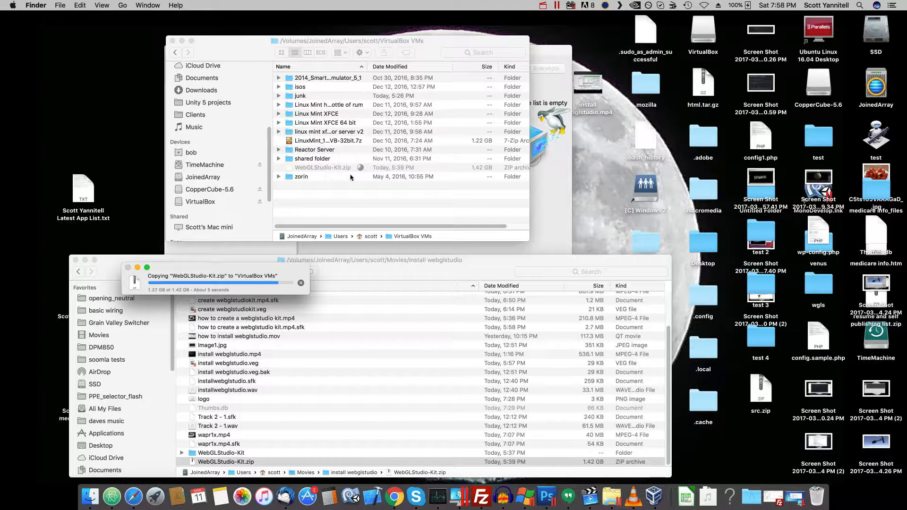
left_click(325, 169)
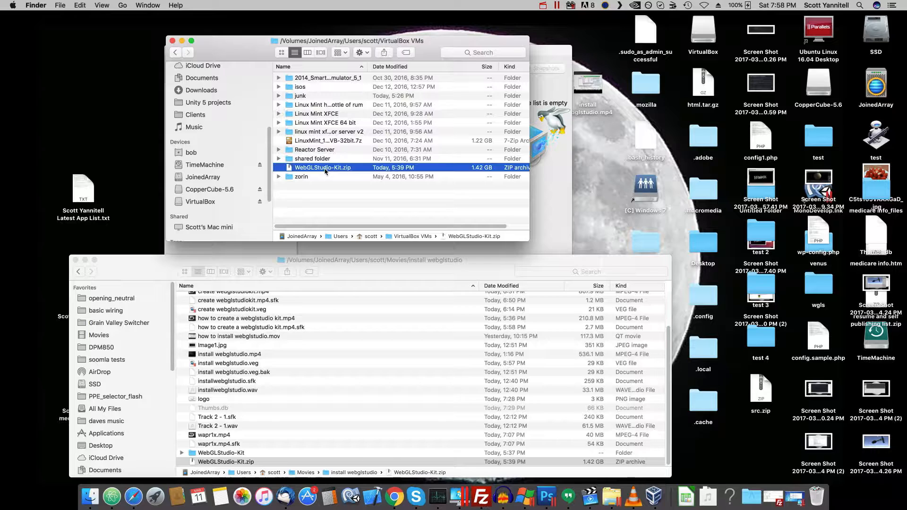
right_click(325, 171)
left_click(340, 174)
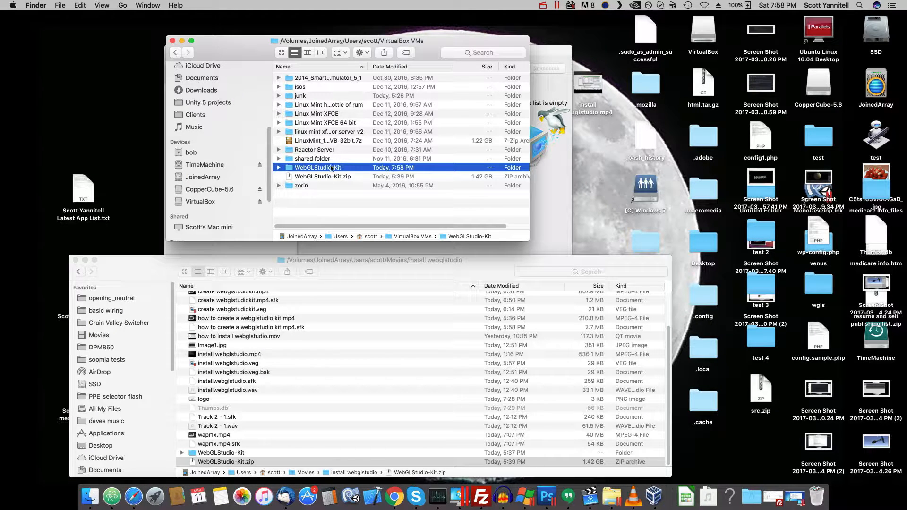
- Read the security and file server notes in readme.txt inside the extracted WebGLStudio-Kit folder, then close the file
double_click(327, 168)
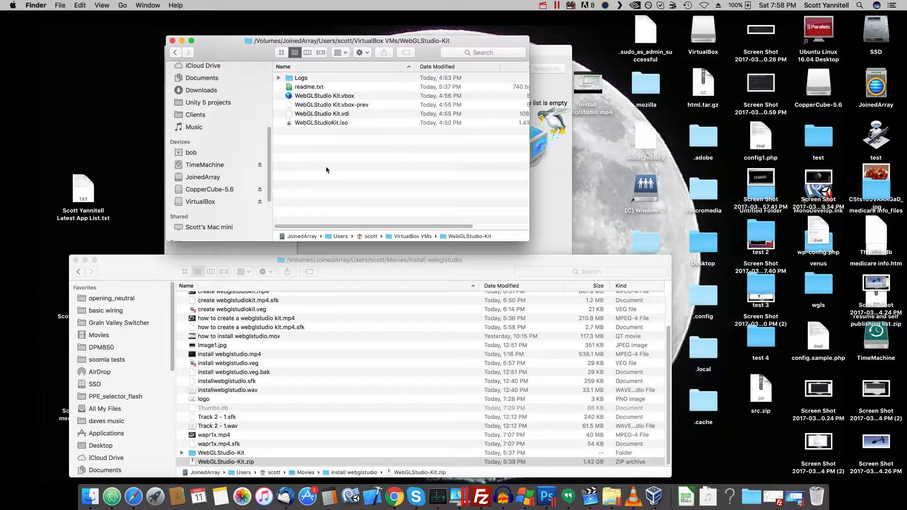
double_click(313, 87)
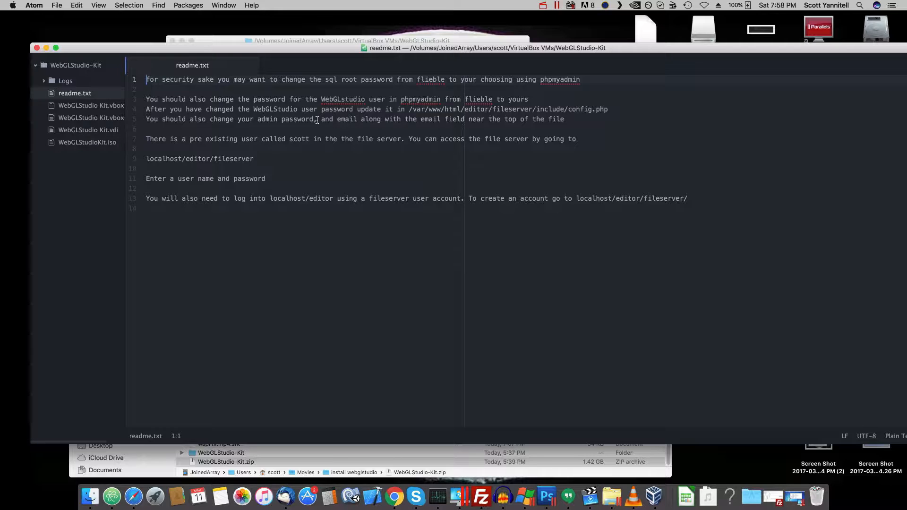
left_click(342, 100)
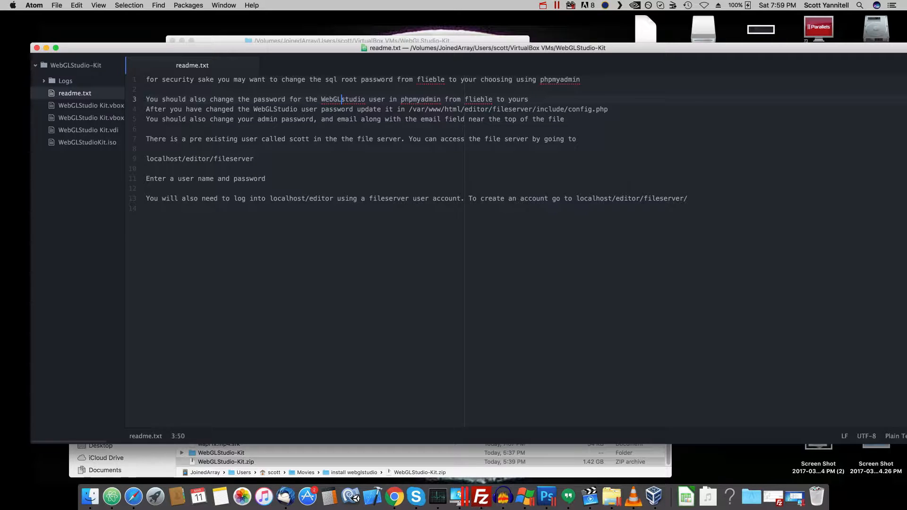
left_click(37, 48)
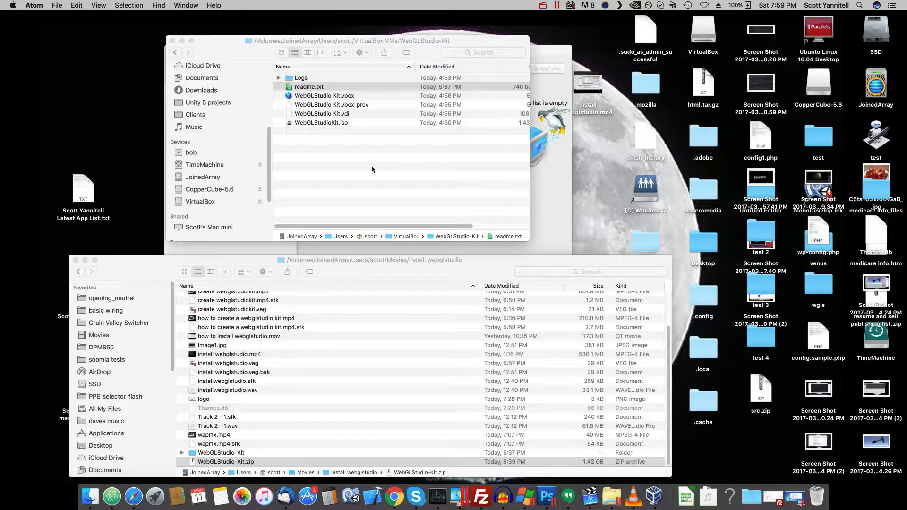
- Switch to VirtualBox and add the existing virtual machine WebGLStudio Kit.vbox from the WebGLStudio-Kit folder
left_click(654, 495)
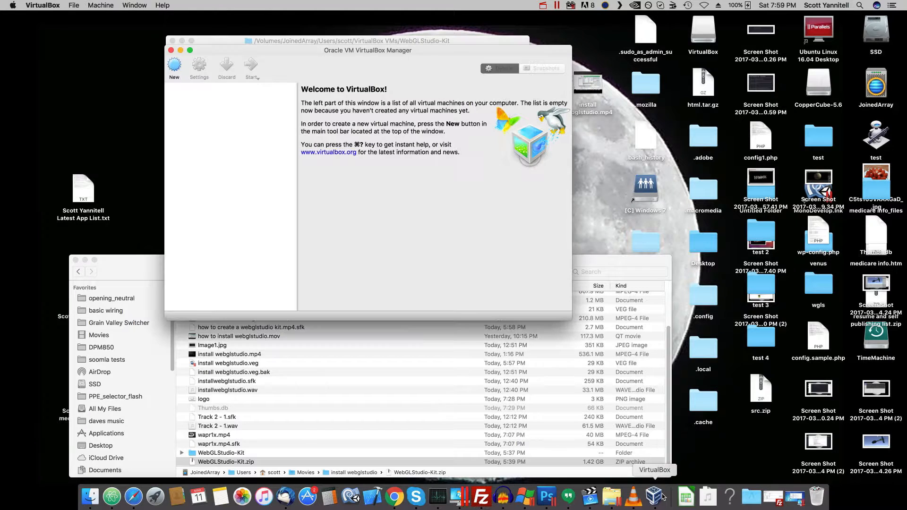
left_click(105, 5)
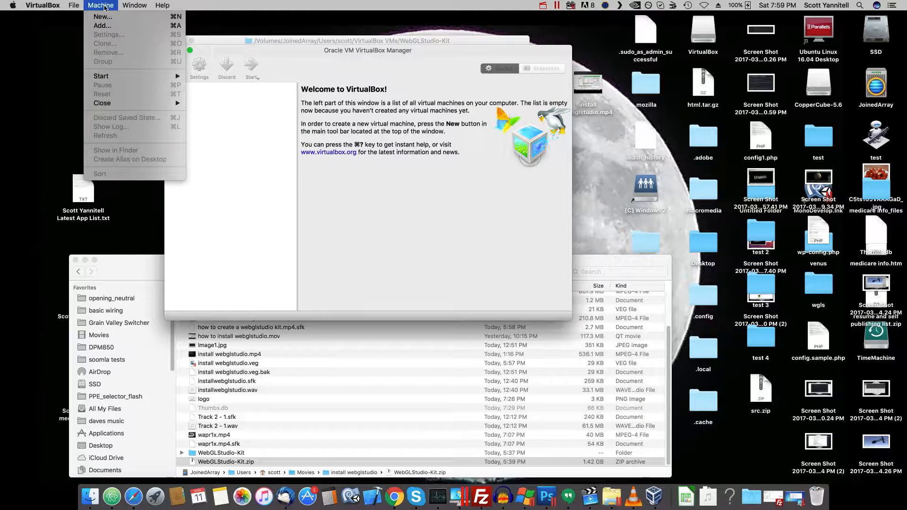
left_click(110, 25)
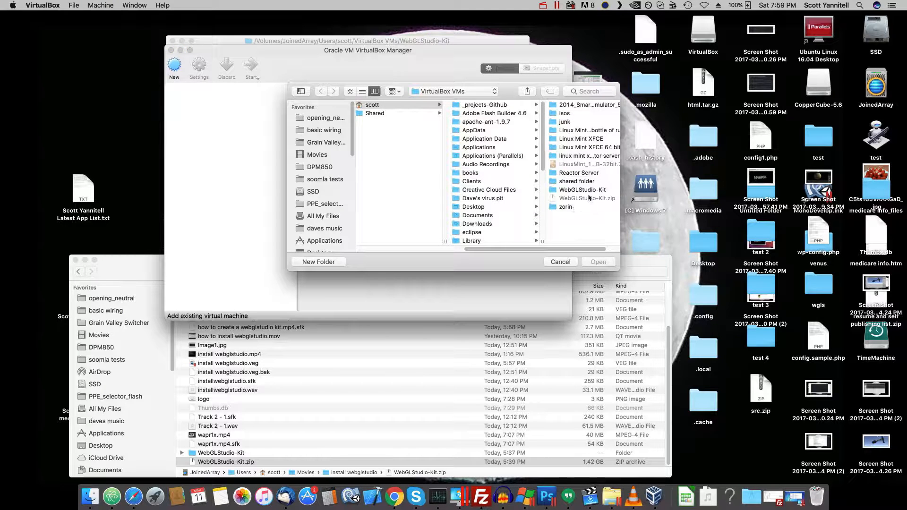
left_click(586, 190)
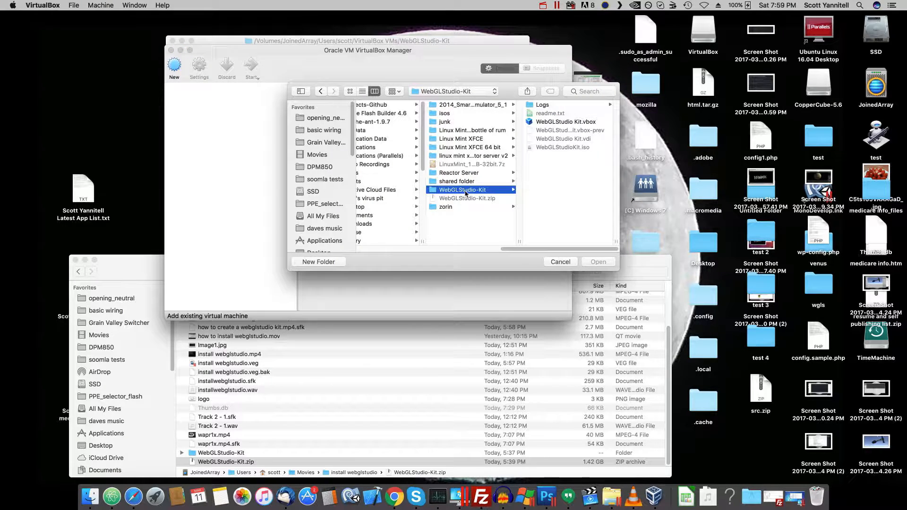
left_click(562, 124)
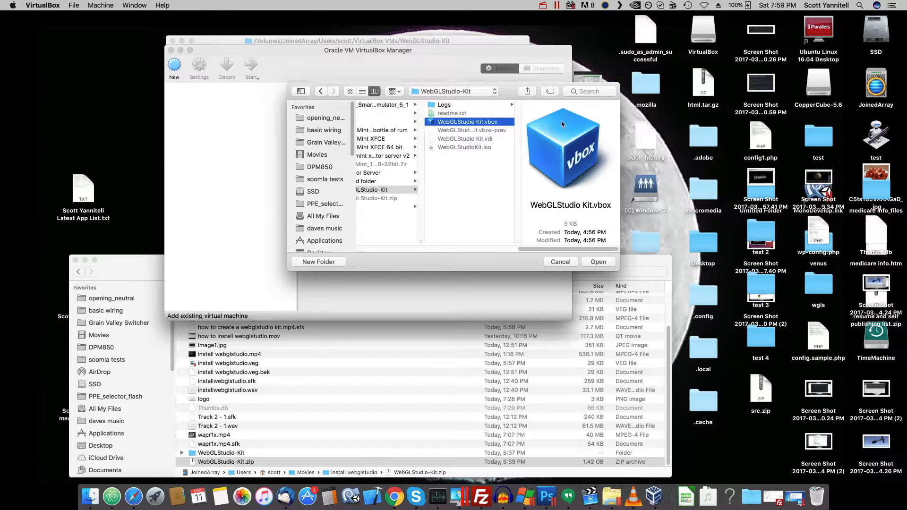
left_click(598, 261)
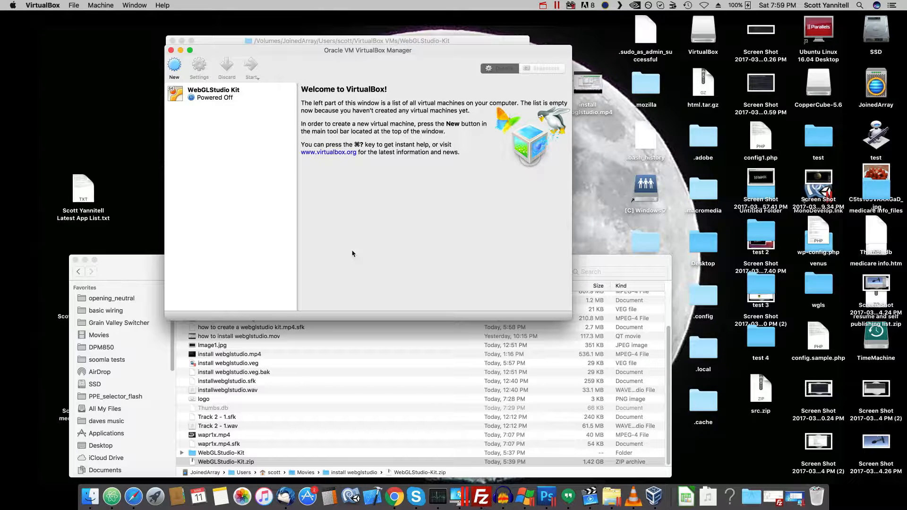
- Start the WebGLStudio Kit virtual machine and choose Boot system installer as its boot option
left_click(217, 98)
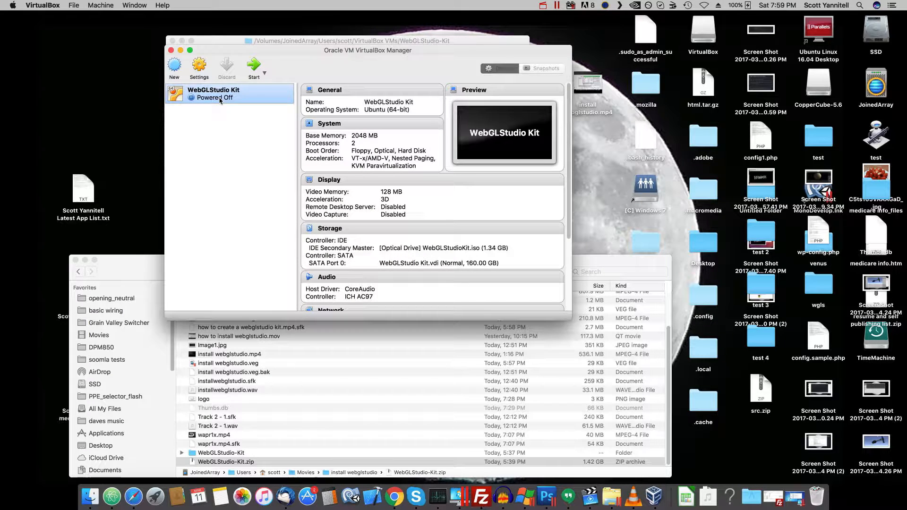
left_click(254, 66)
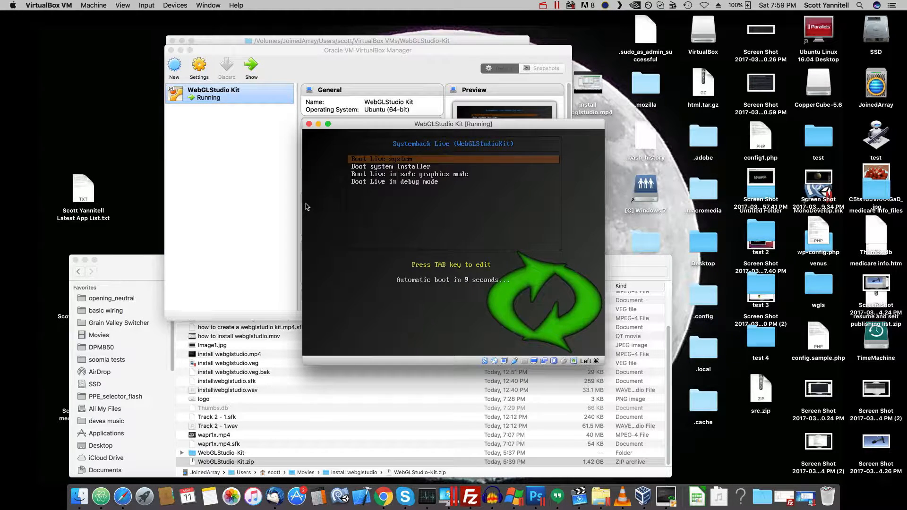
key("Down")
key("Up")
key("Down")
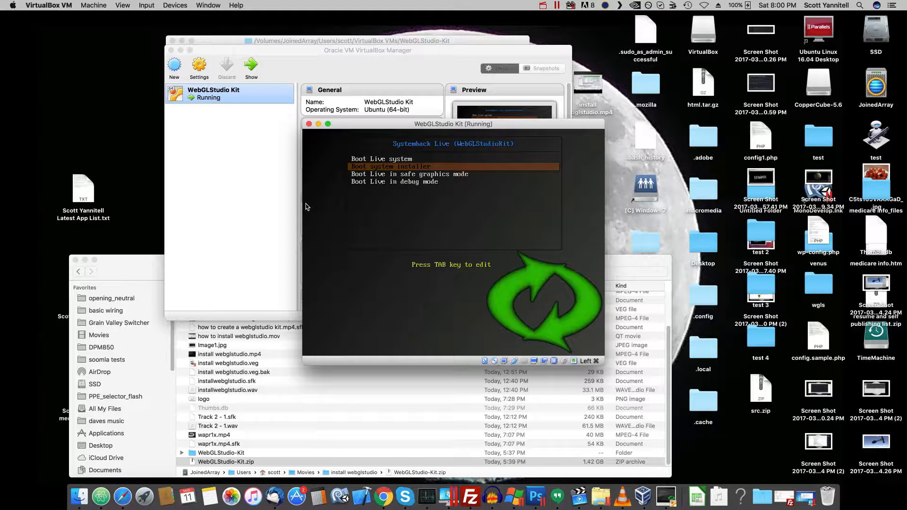
key("Up")
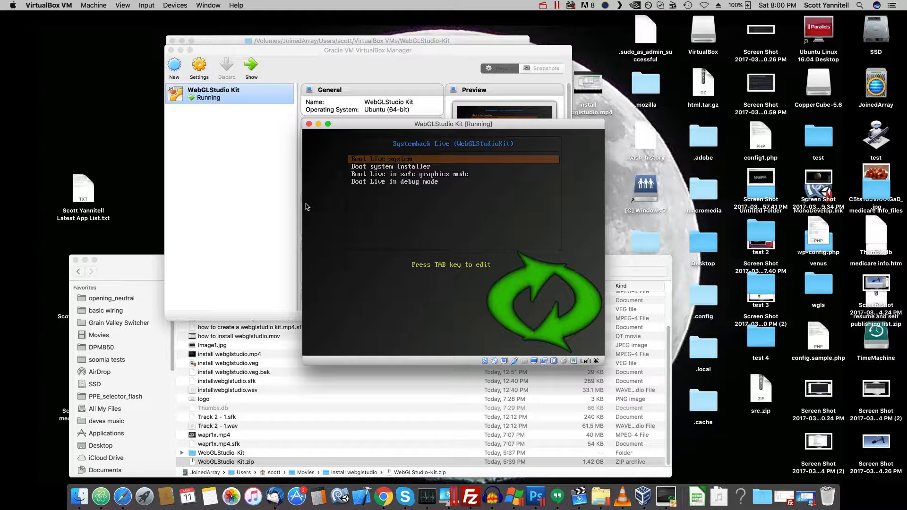
key("Down")
key("Return")
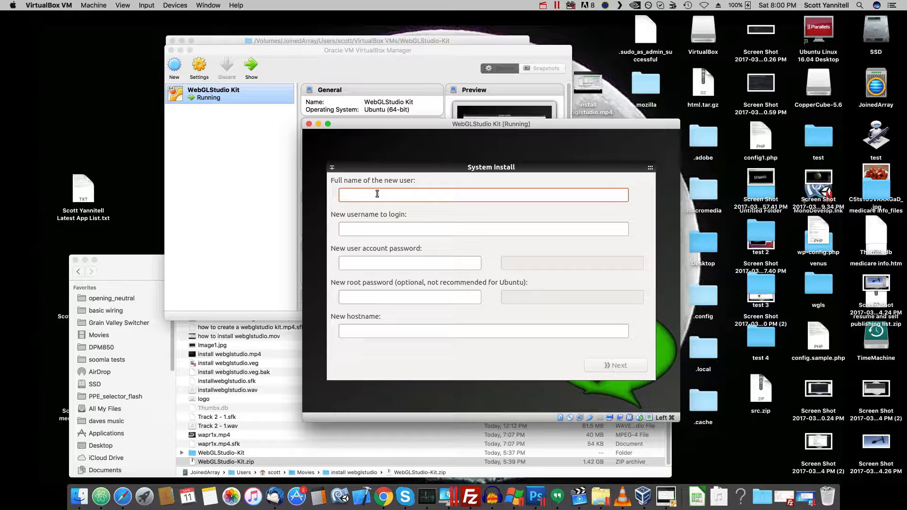
- Enter Webglstudio as the new user's full name and webglstudio as the login username in System Install
type("Webglstudio")
key("Tab")
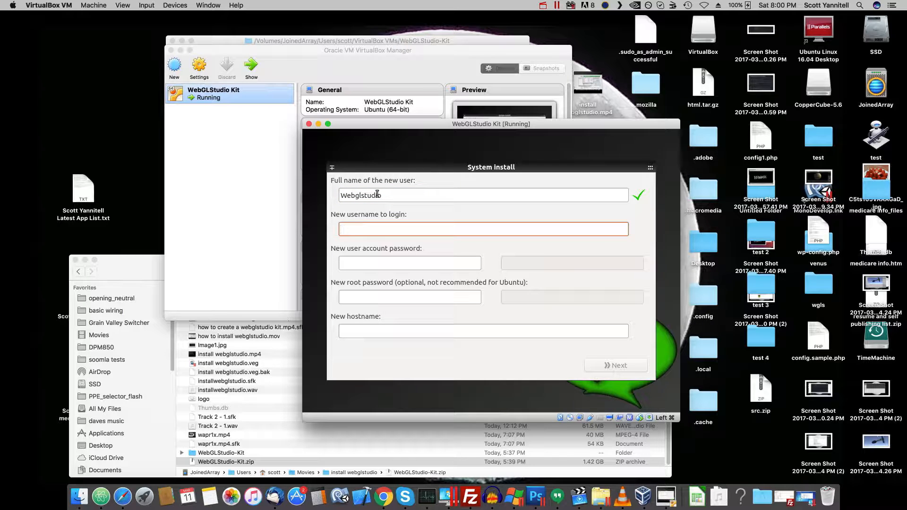
type("webglstudio")
key("Tab")
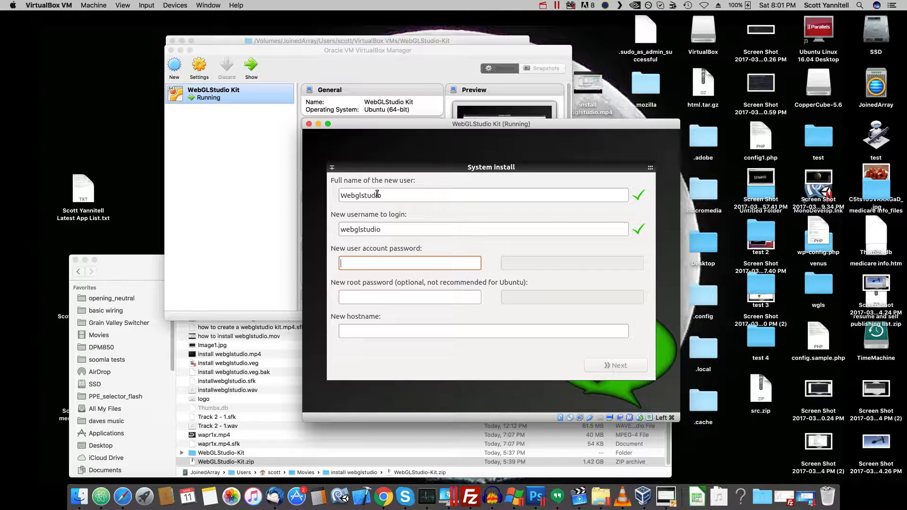
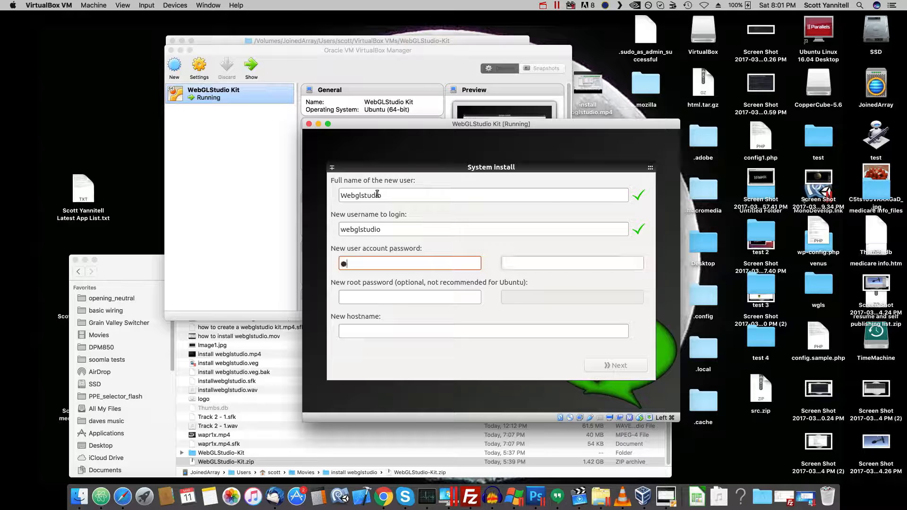
- Enter and repeat the new user account password and the new root password
key("Tab")
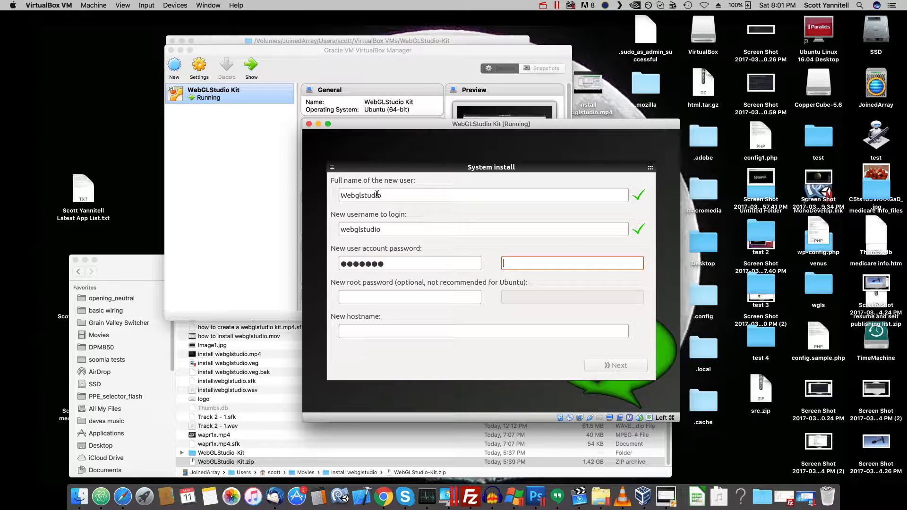
key("Tab")
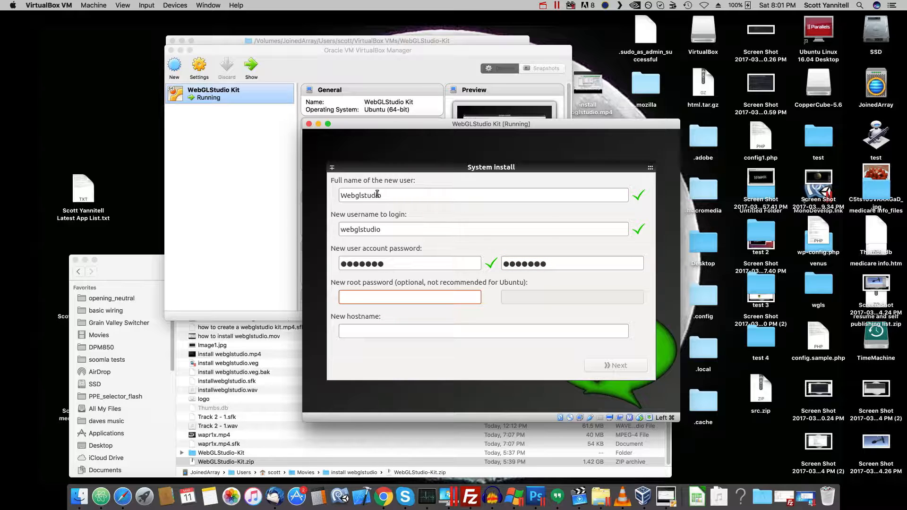
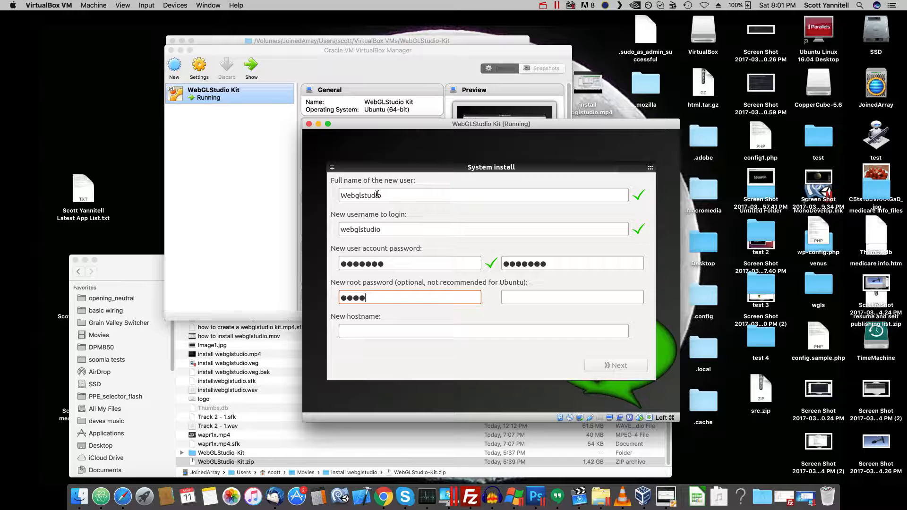
key("Tab")
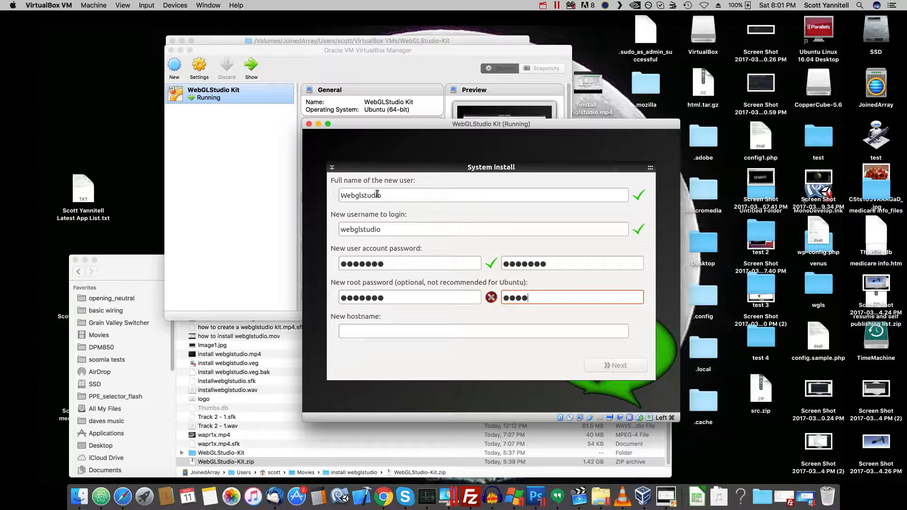
- Set the new hostname to webglstudio and continue to the partition settings
key("Tab")
type("webglsudio")
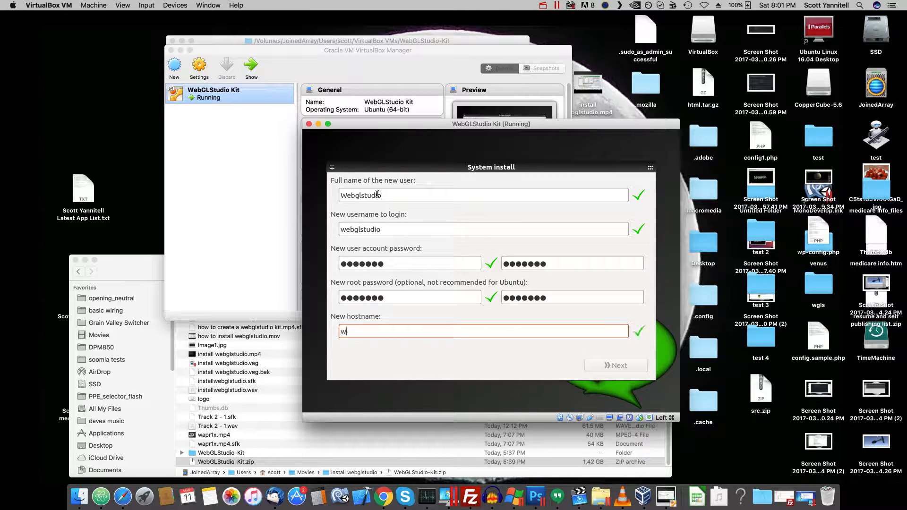
key("BackSpace")
key("BackSpace")
key("BackSpace")
key("BackSpace")
type("tudio")
left_click(606, 365)
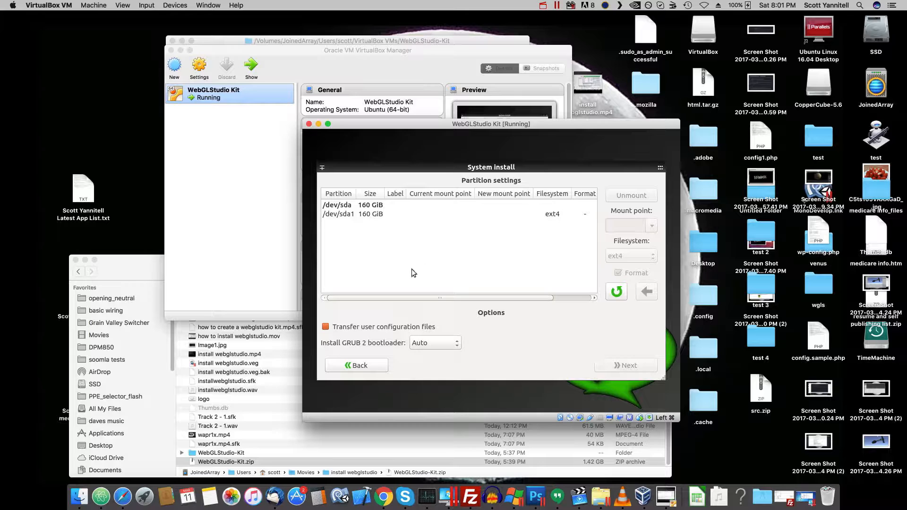
- Assign the mount point / to the /dev/sda1 partition as formatted ext4 and start installing the system from the Live image
left_click(352, 215)
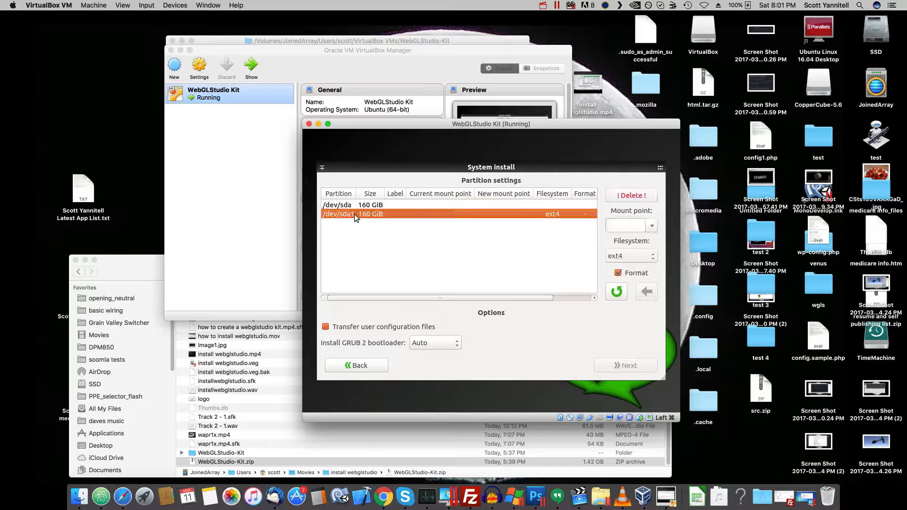
left_click(652, 227)
left_click(623, 232)
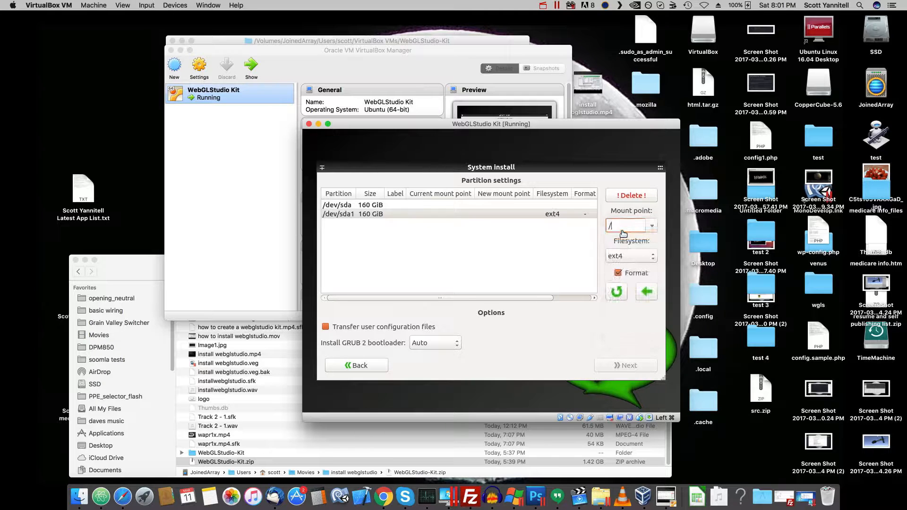
left_click(651, 293)
left_click(639, 365)
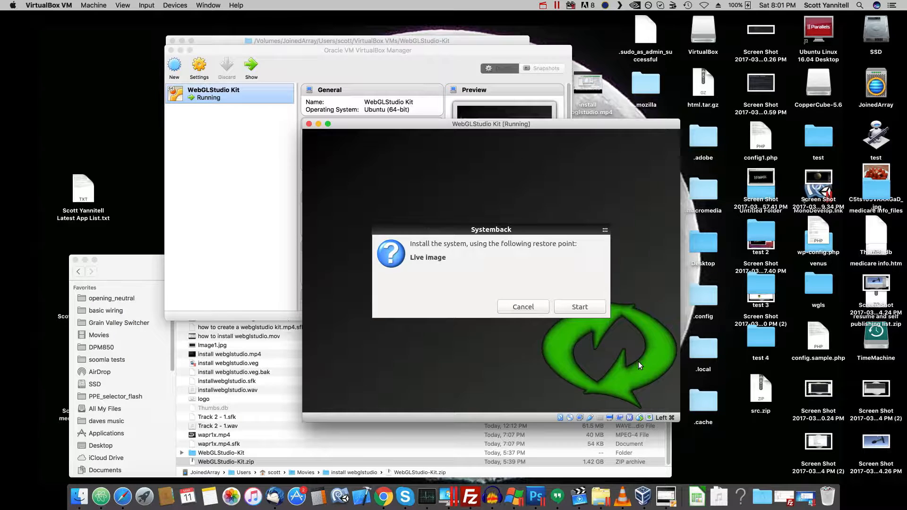
left_click(579, 307)
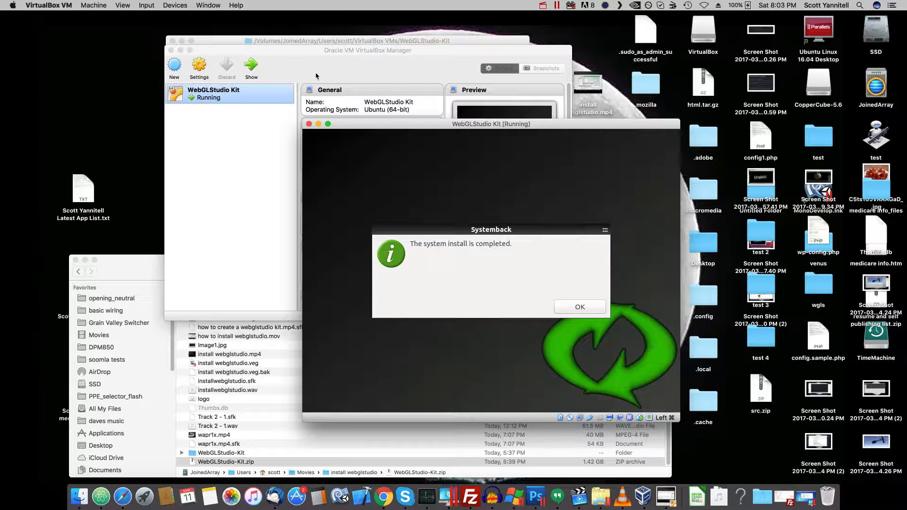
- Reboot the virtual machine once the install completes and log in to Ubuntu by entering the Webglstudio account password
left_click(571, 306)
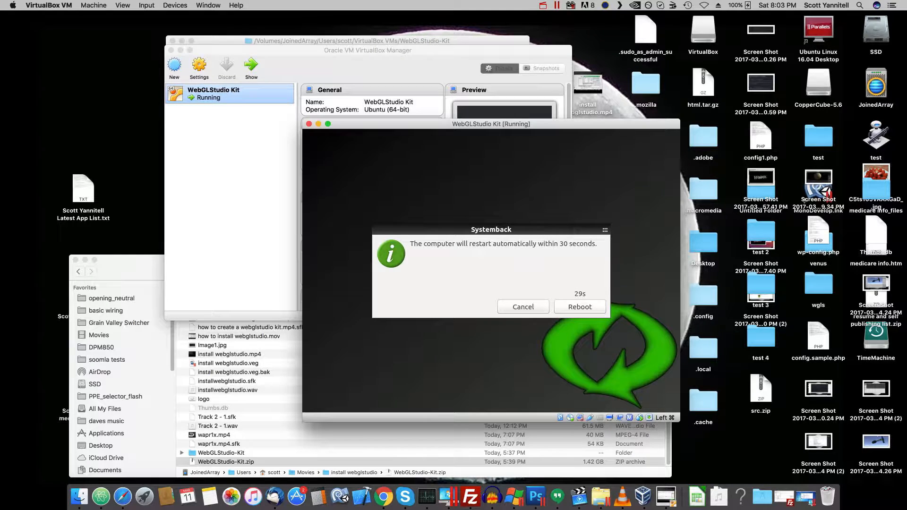
left_click(574, 307)
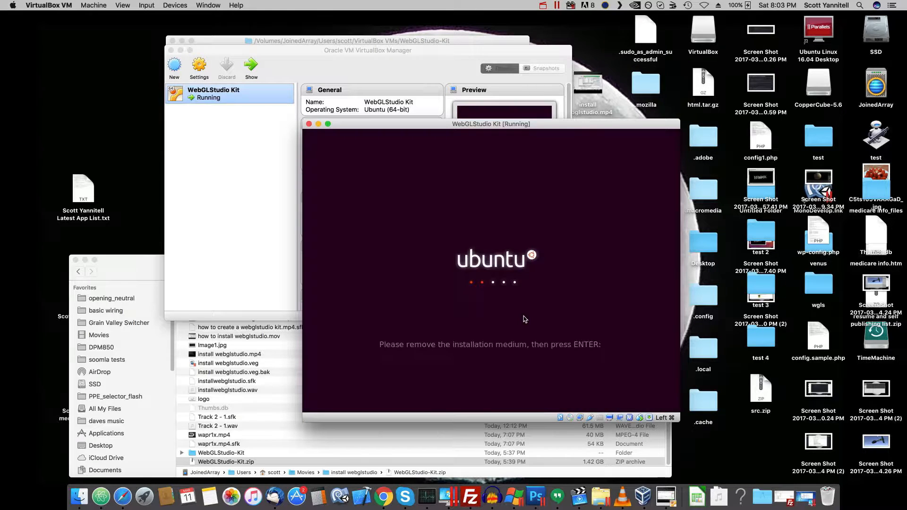
key("Return")
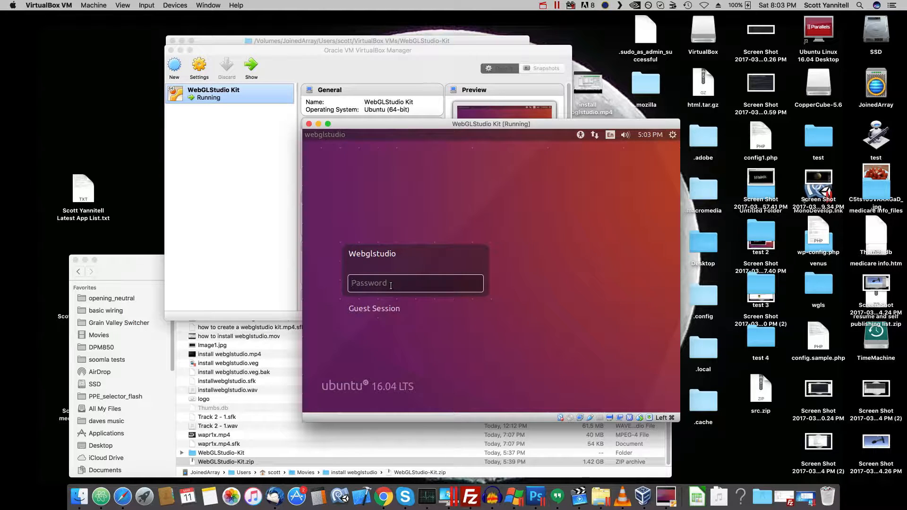
type("w")
key("Return")
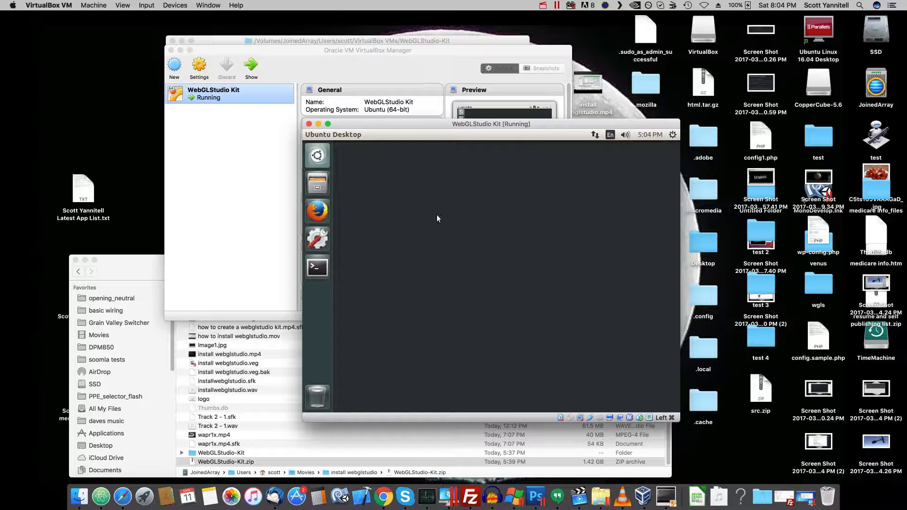
- Run ifconfig in a terminal of the virtual machine and copy the inet address of enp0s3
left_click(321, 269)
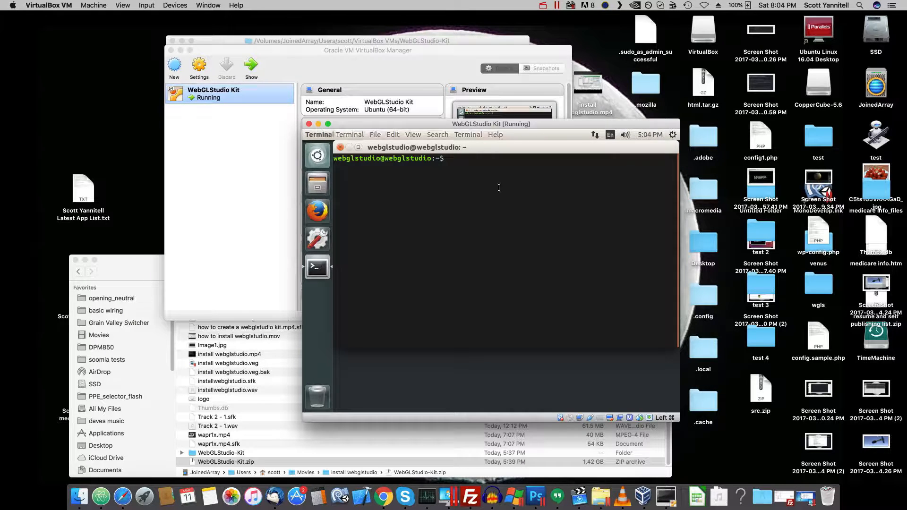
type("ifconfig")
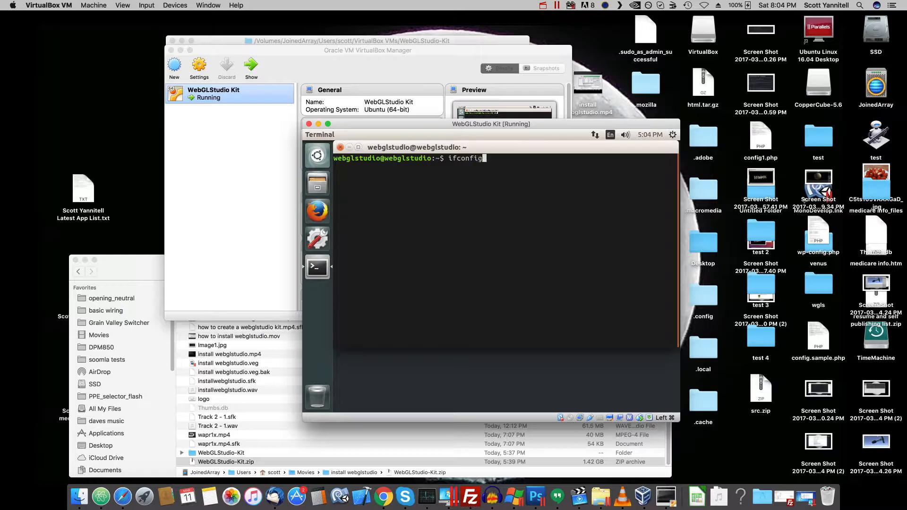
key("Return")
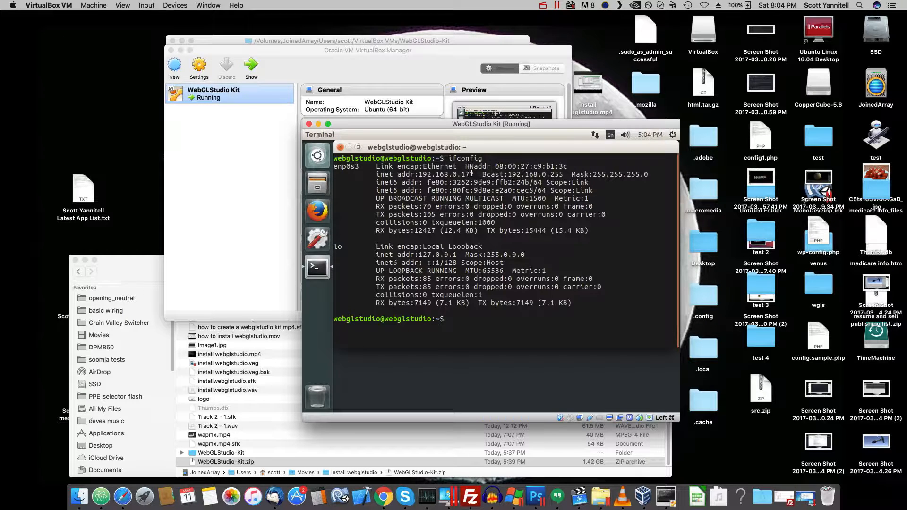
left_click_drag(474, 174, 418, 175)
right_click(446, 173)
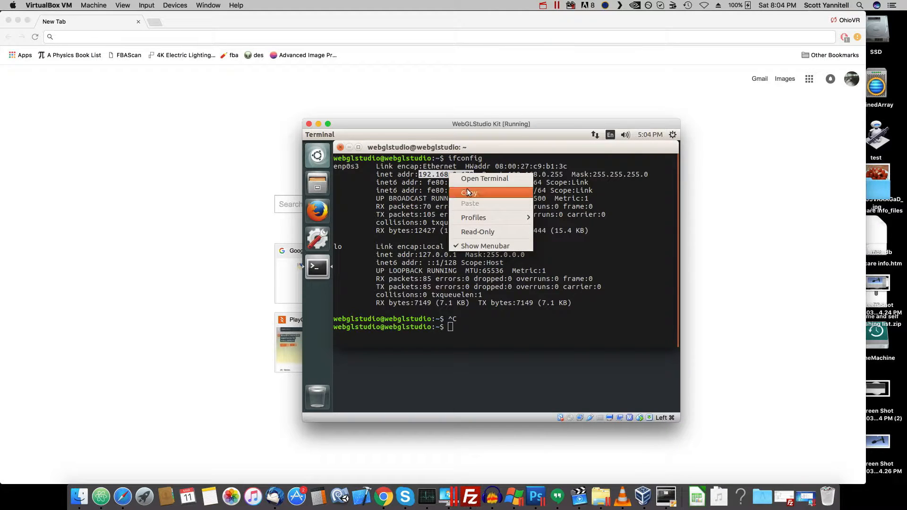
left_click(466, 191)
- Switch to Chrome on the host, open 192.168.0.172/editor/ using the copied address, and dismiss the WebGLStudio welcome message
left_click(148, 37)
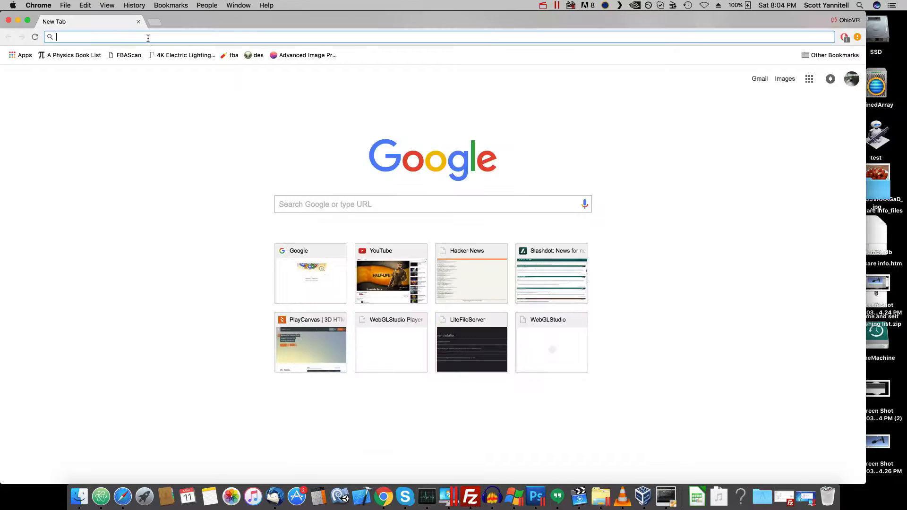
right_click(149, 37)
left_click(170, 61)
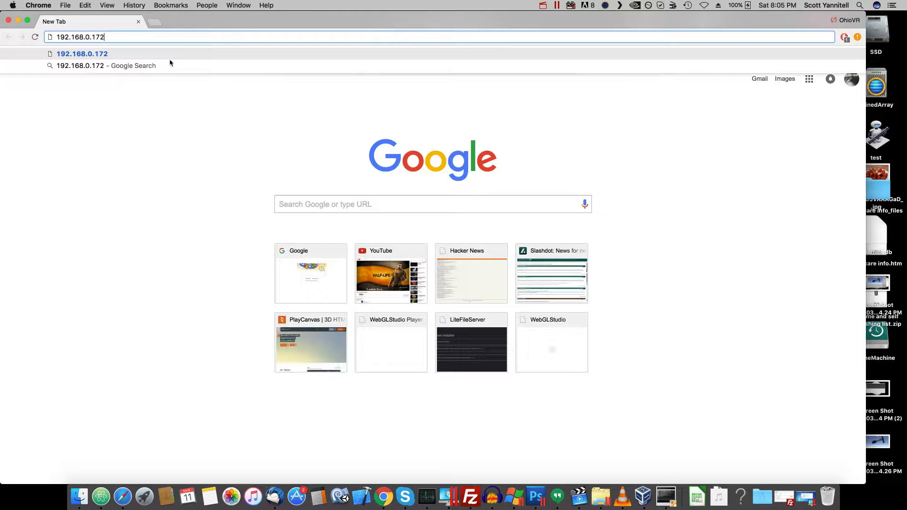
type("/editor")
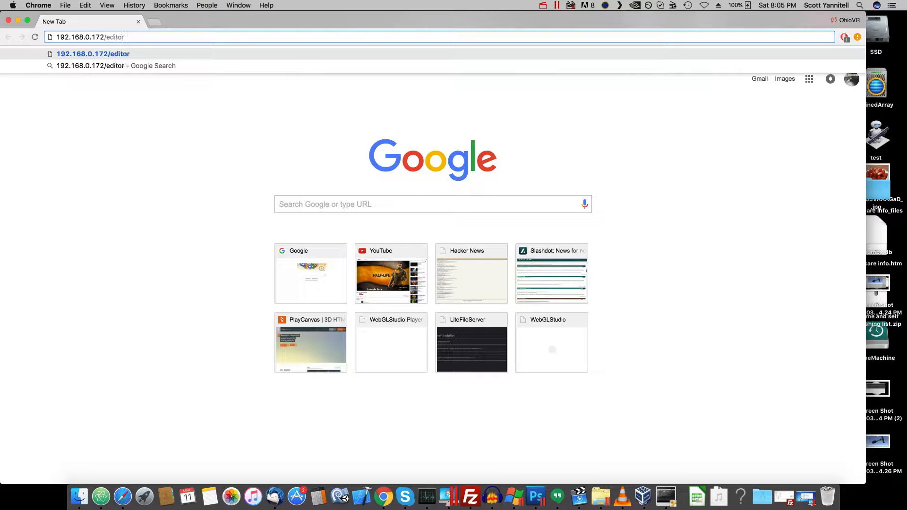
type("/")
key("Return")
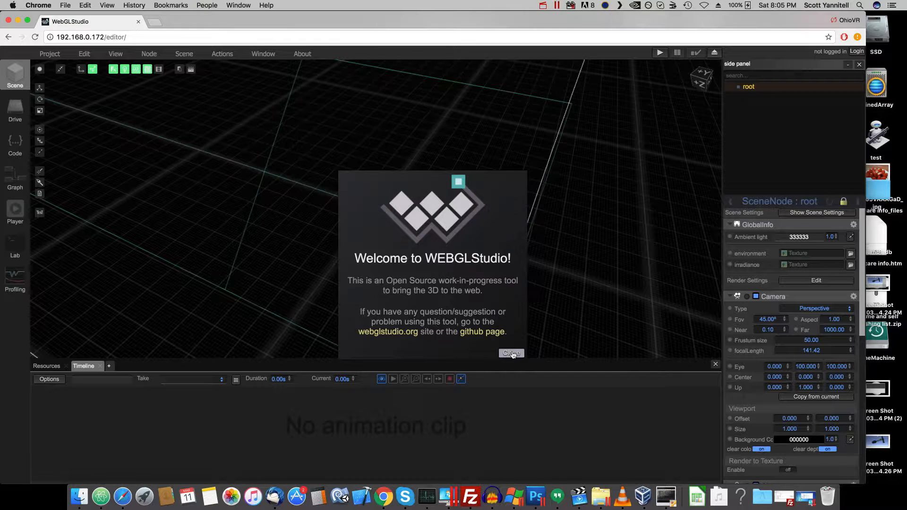
left_click(512, 354)
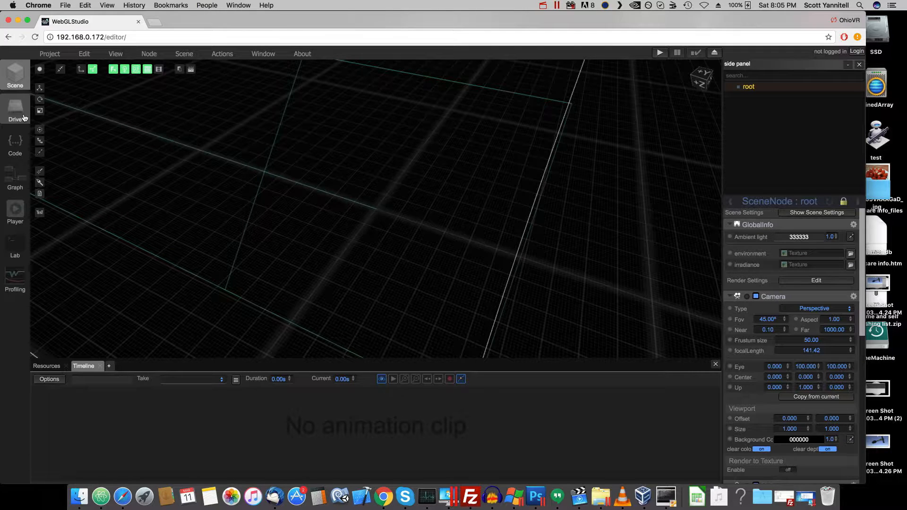
- Log in to the LiteFileServer from the editor's server drive with the account username and password
left_click(15, 110)
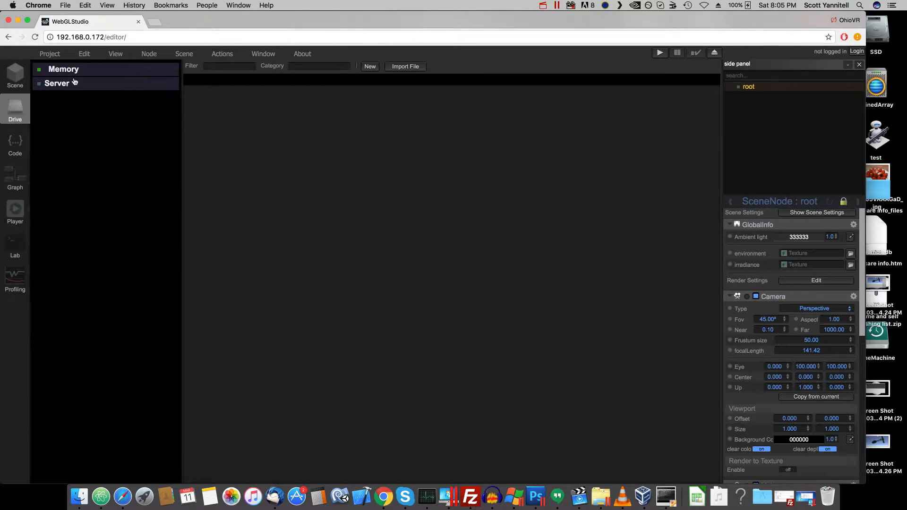
left_click(67, 90)
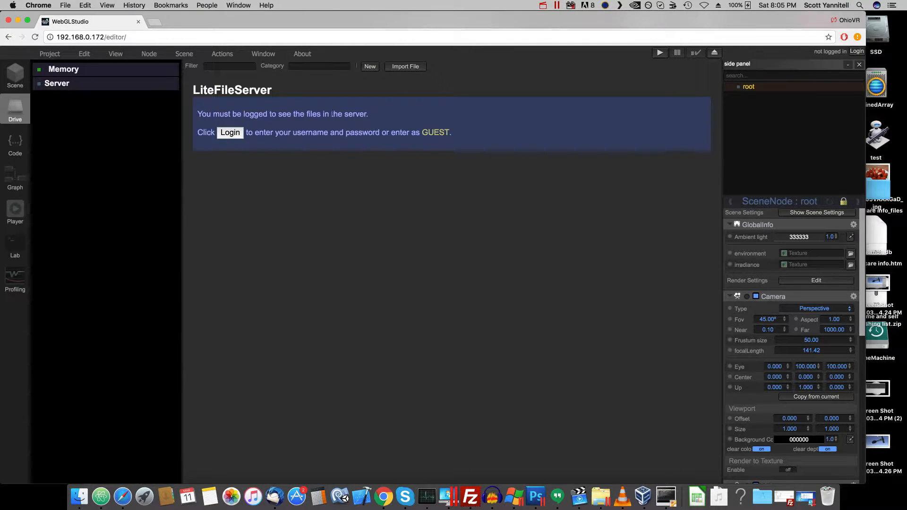
left_click(235, 135)
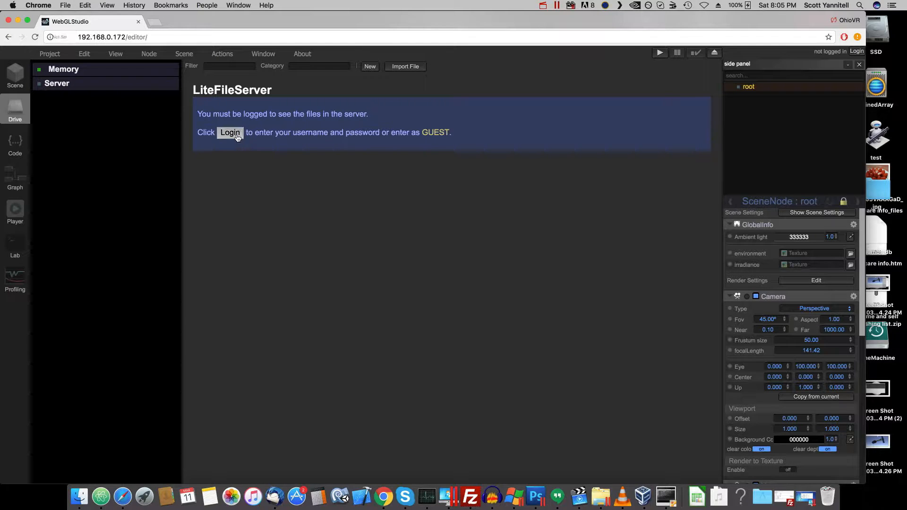
left_click(437, 259)
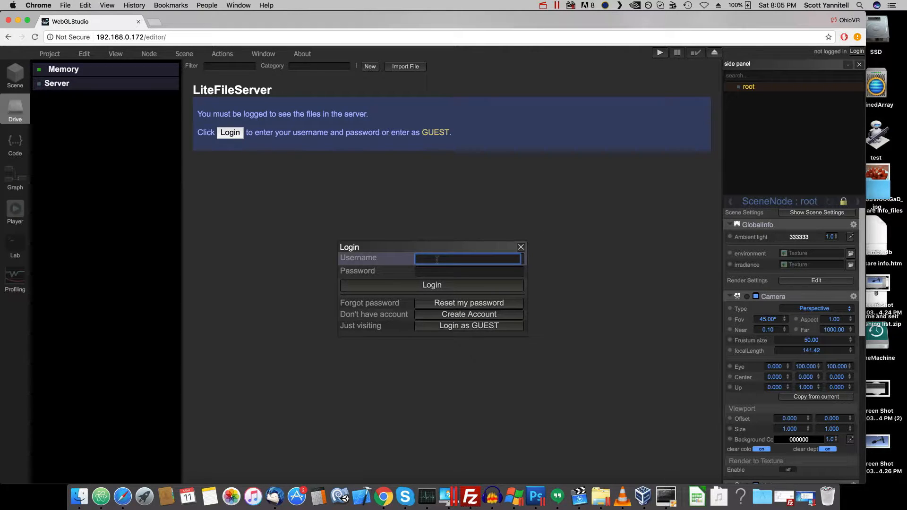
type("scott")
key("Tab")
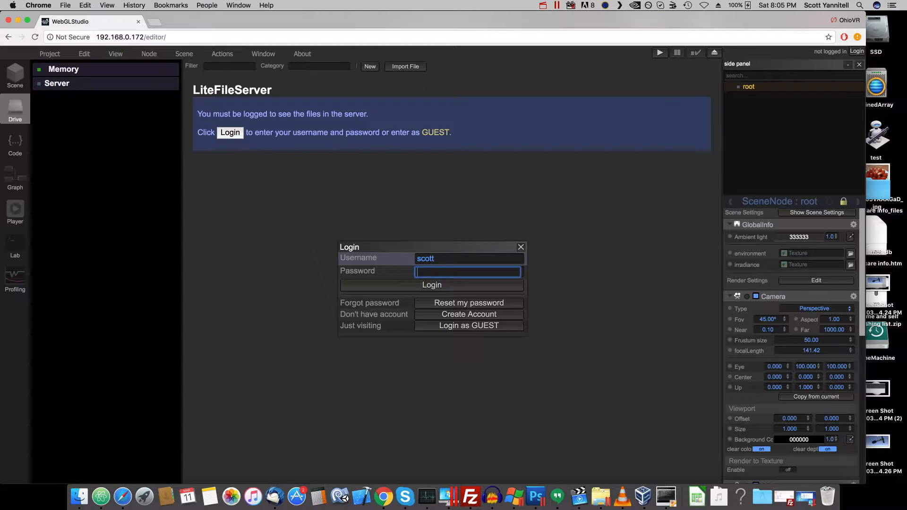
type("•••••")
left_click(451, 285)
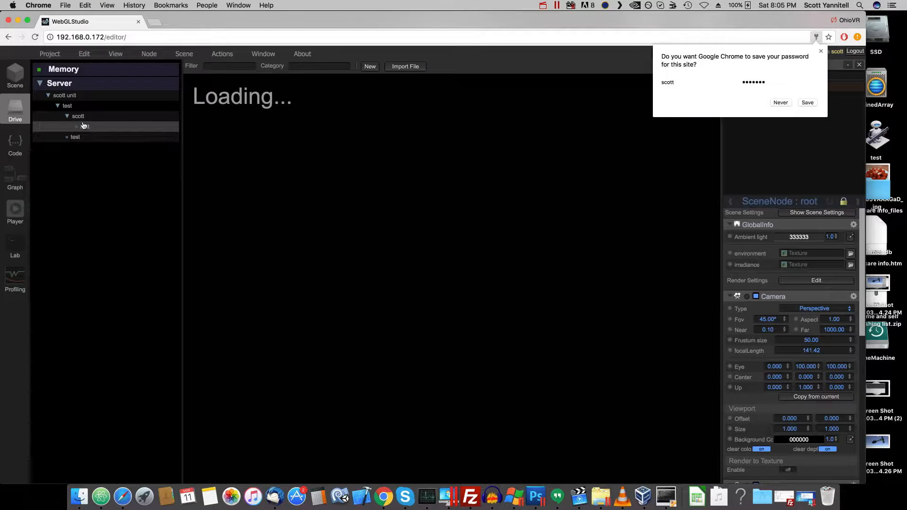
- View the files in the user's server unit and its test folder, and return to the scene view
left_click(78, 97)
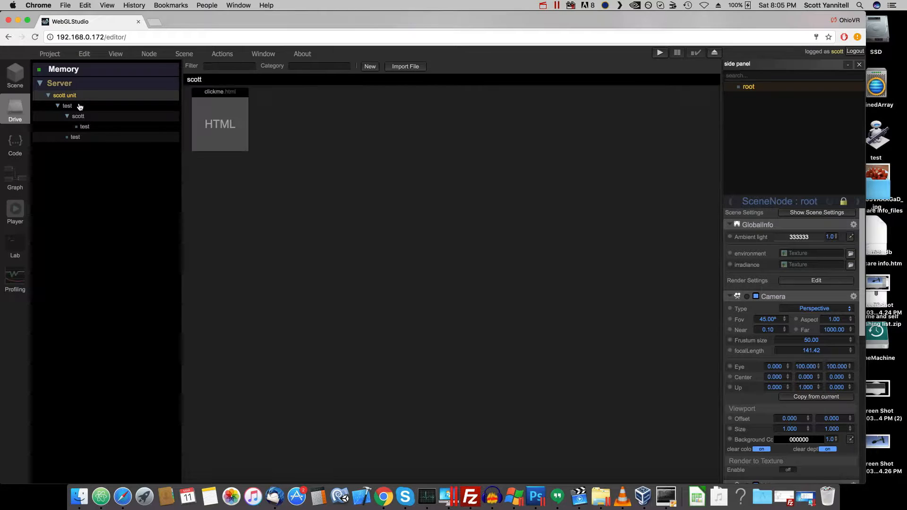
left_click(68, 105)
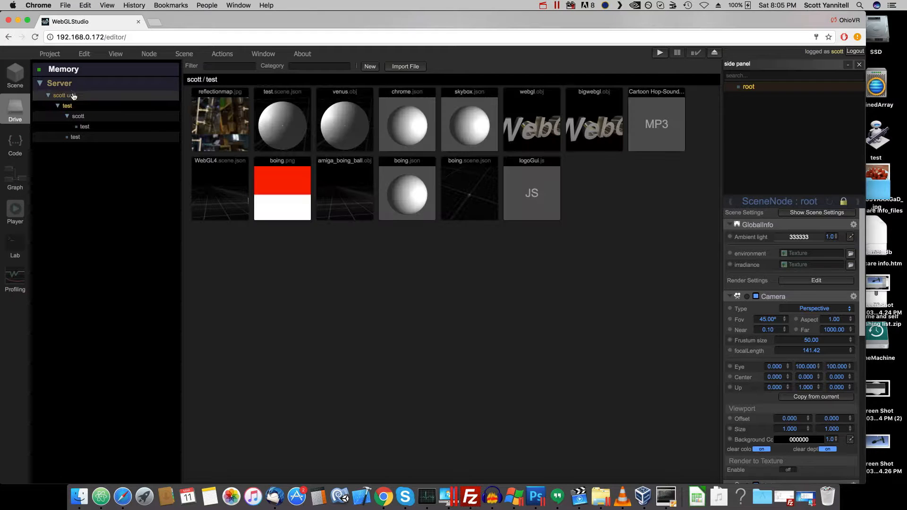
left_click(20, 74)
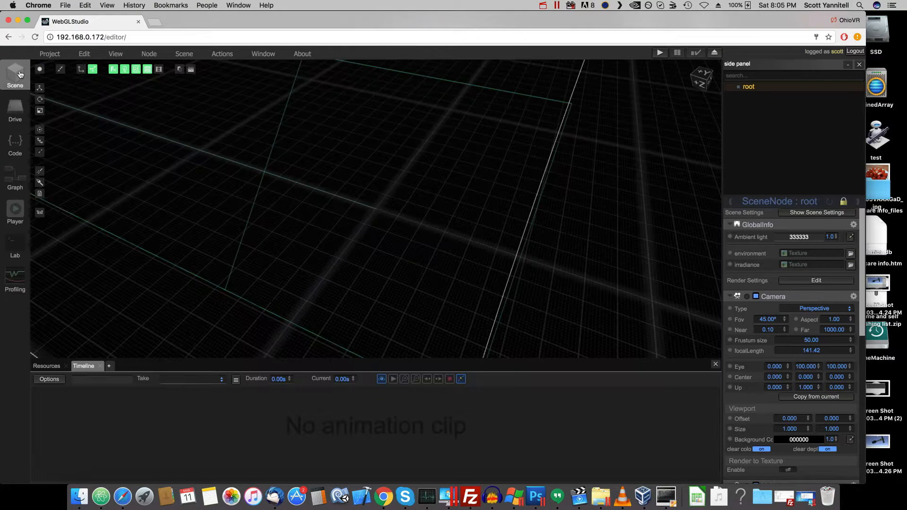
- Load the WebGL4 scene from the server, replacing the current scene
left_click(48, 55)
left_click(49, 79)
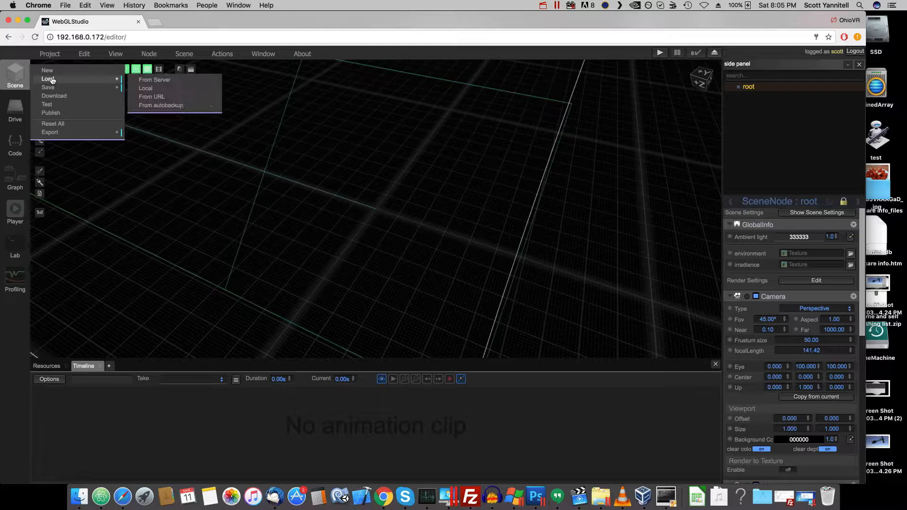
left_click(155, 79)
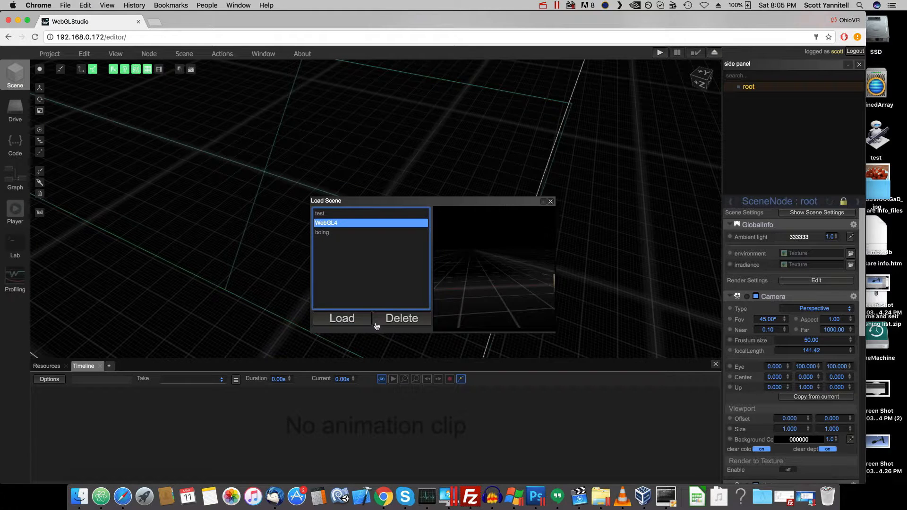
left_click(342, 318)
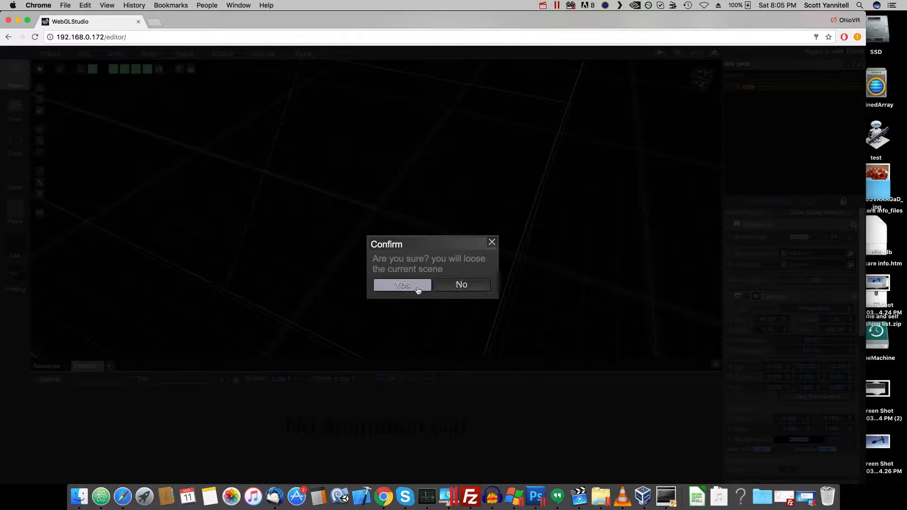
left_click(402, 285)
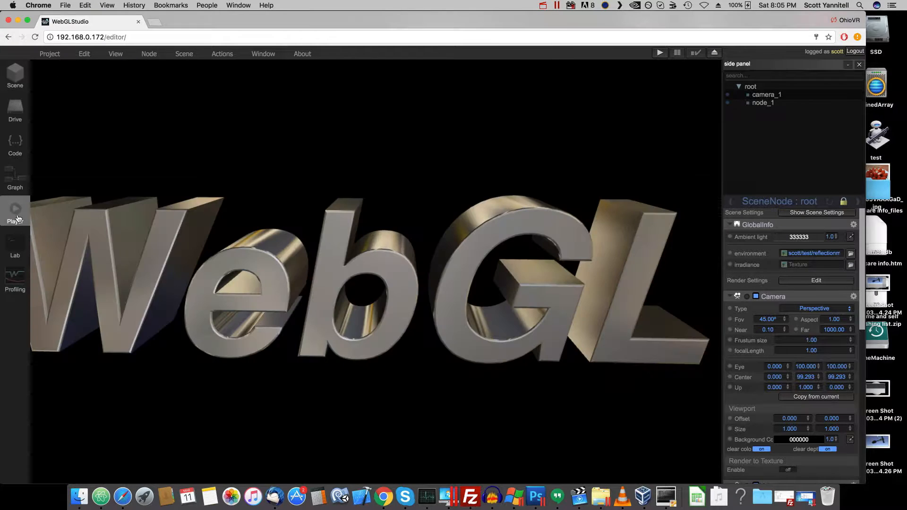
- Show the WebGL4 scene in the player view, play its animation and stop it
left_click(18, 219)
left_click(659, 53)
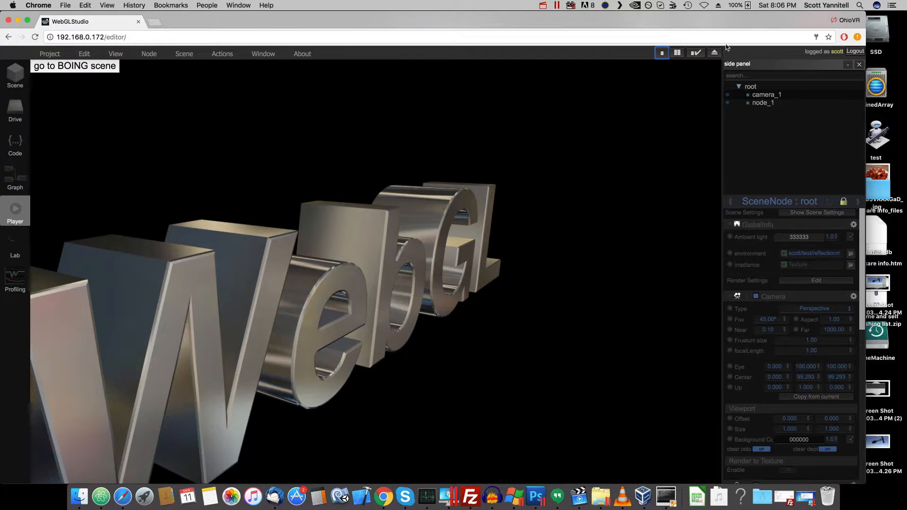
left_click(660, 53)
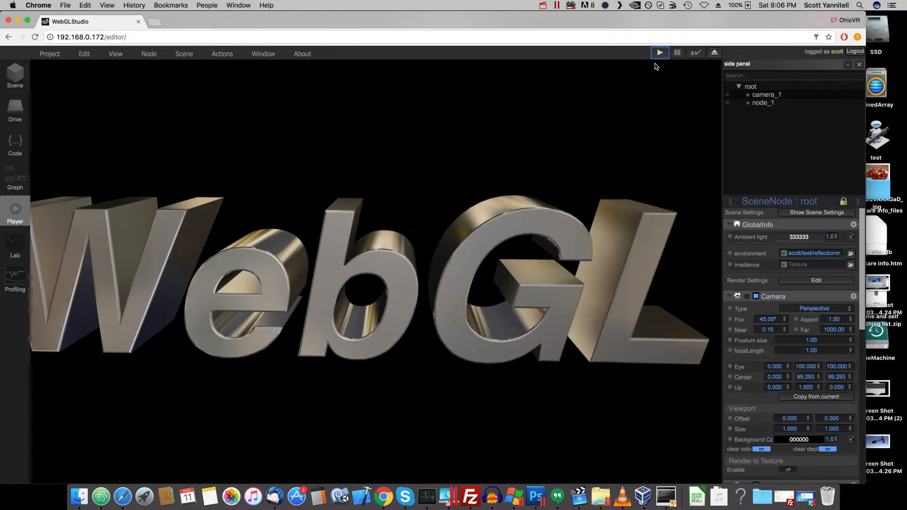
- Test the project in the standalone player, switch between the logo and BOING scenes, and close the player page
left_click(52, 53)
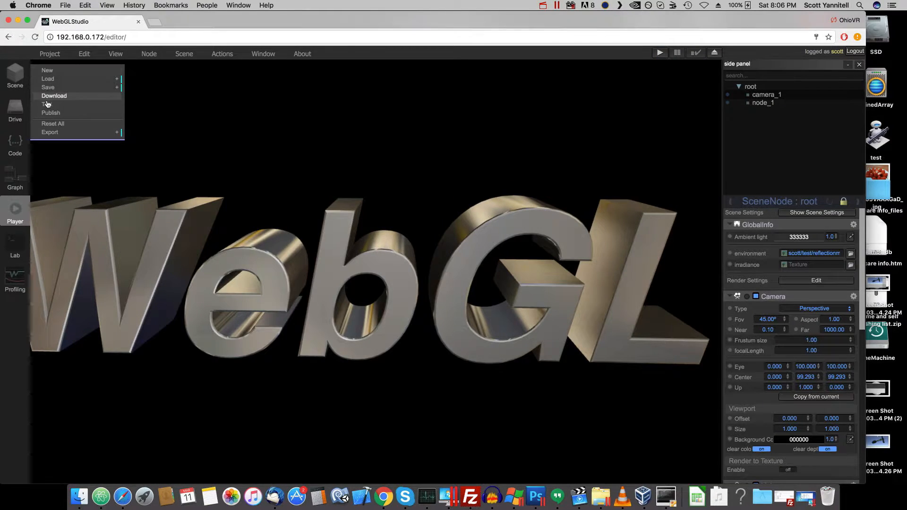
left_click(48, 108)
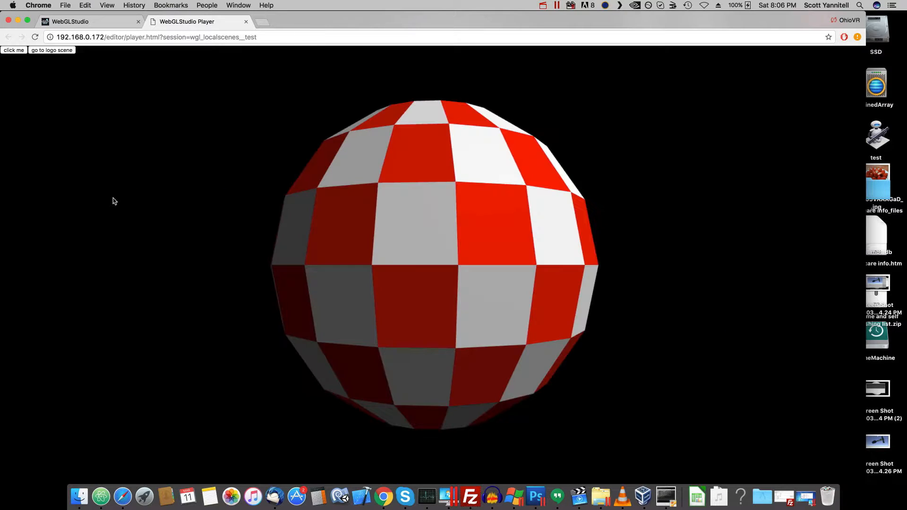
left_click(18, 50)
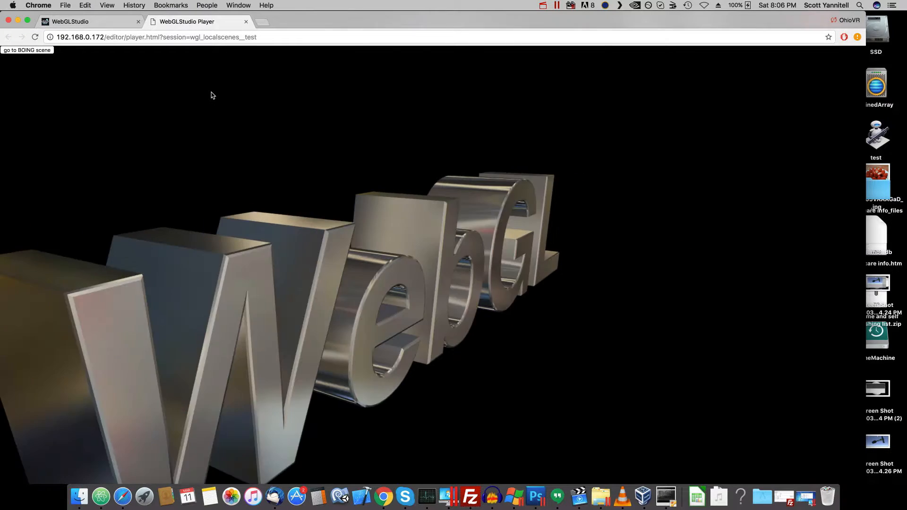
left_click(246, 22)
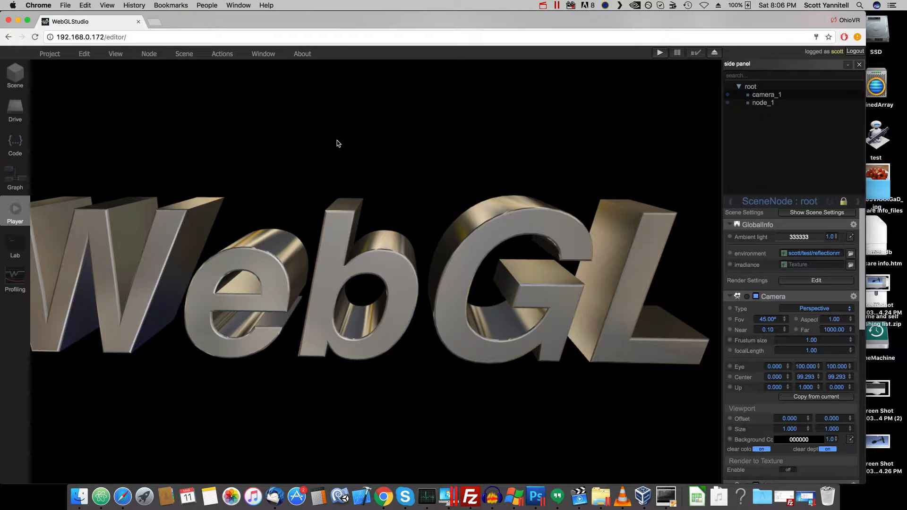
- Examine the mesh and Rotator settings of node_1 and the camera and script settings of camera_1
left_click(770, 103)
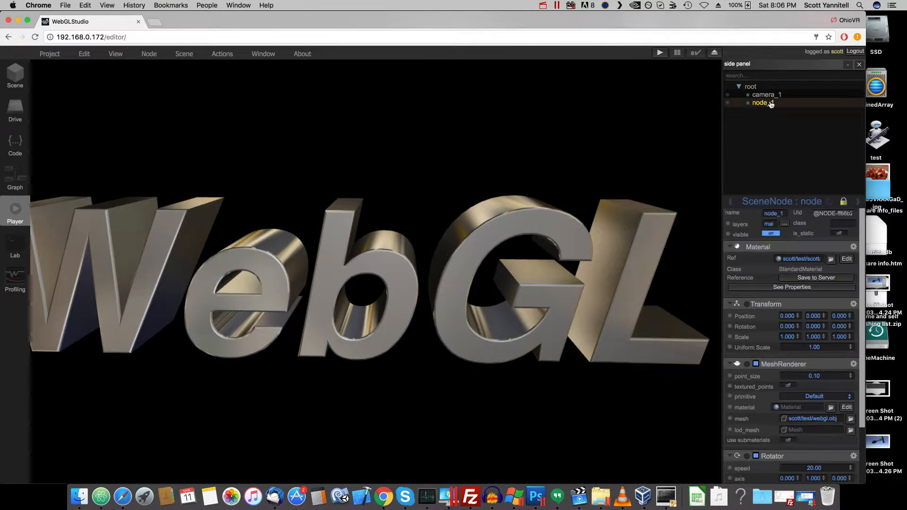
scroll(830, 341, "down", 3)
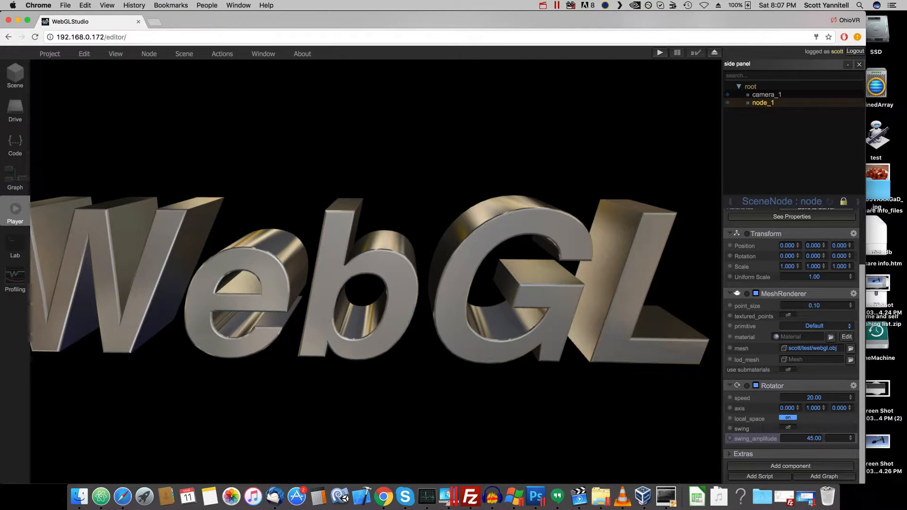
left_click(763, 95)
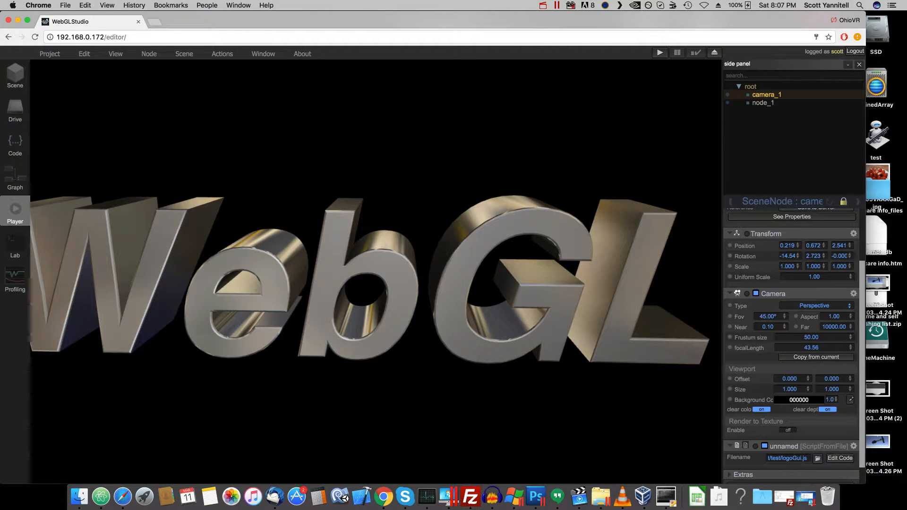
- Load the boing scene from the server in place of the WebGL4 scene
left_click(55, 55)
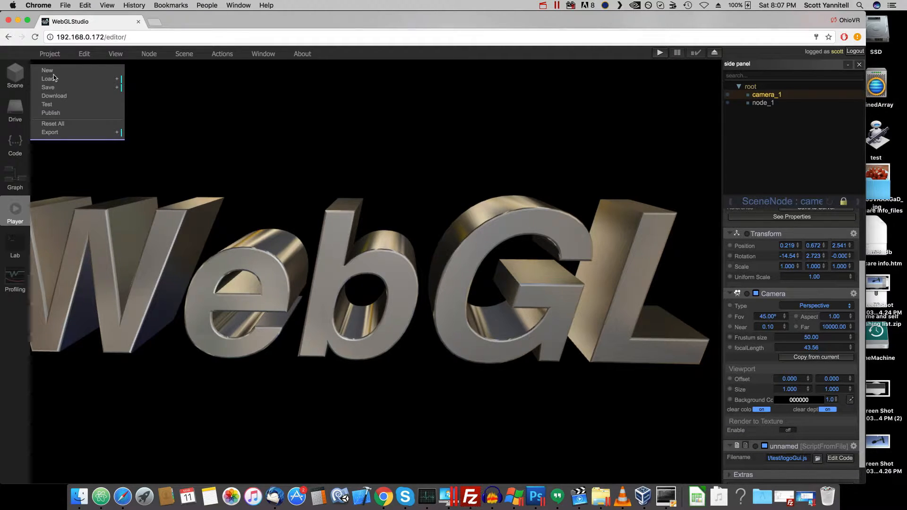
mouse_move(51, 83)
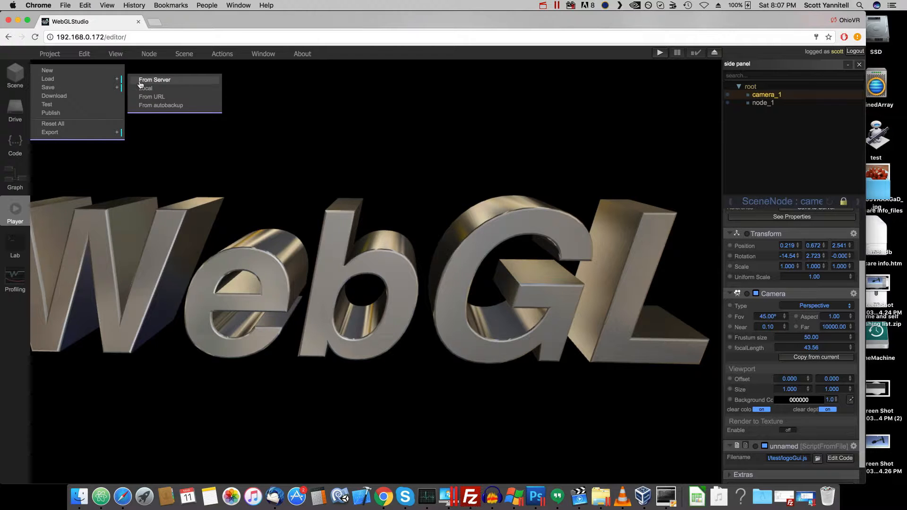
left_click(141, 85)
left_click(339, 233)
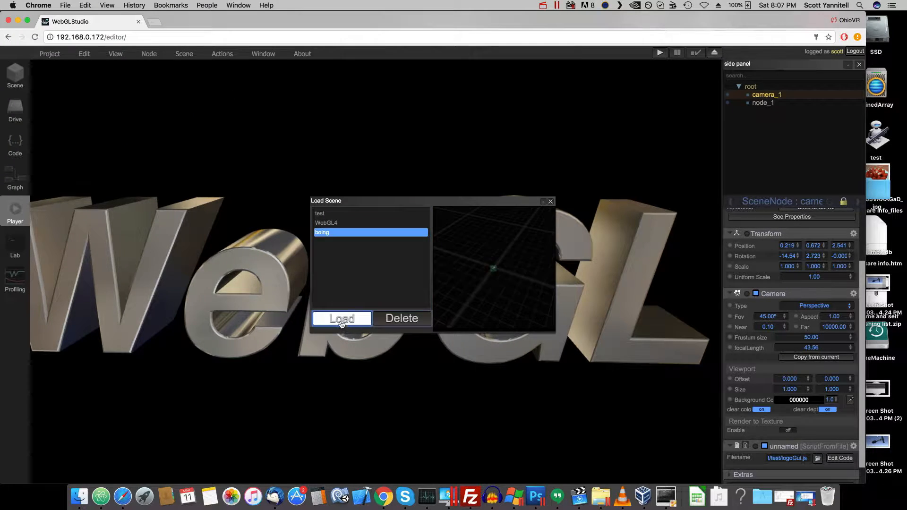
left_click(340, 318)
left_click(399, 285)
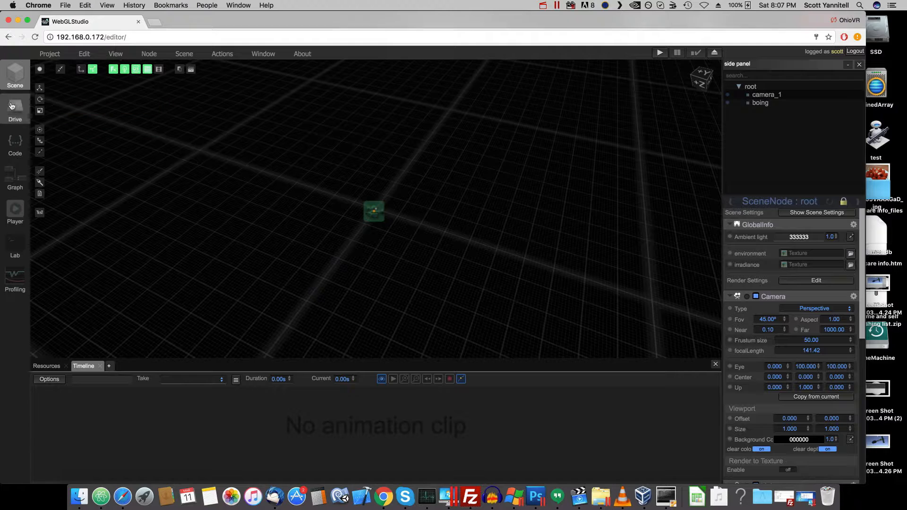
- Review the boing node's settings and the list of available components, closing the list without adding any
left_click(757, 103)
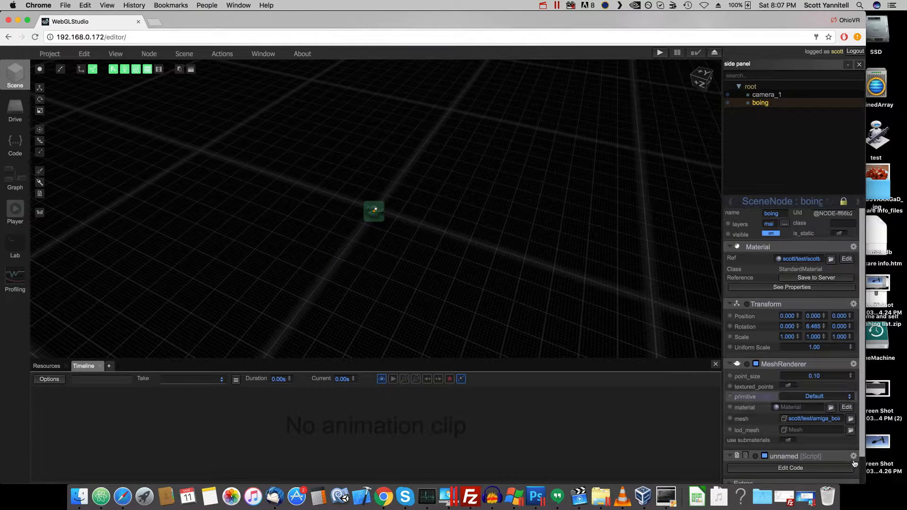
scroll(831, 444, "down", 2)
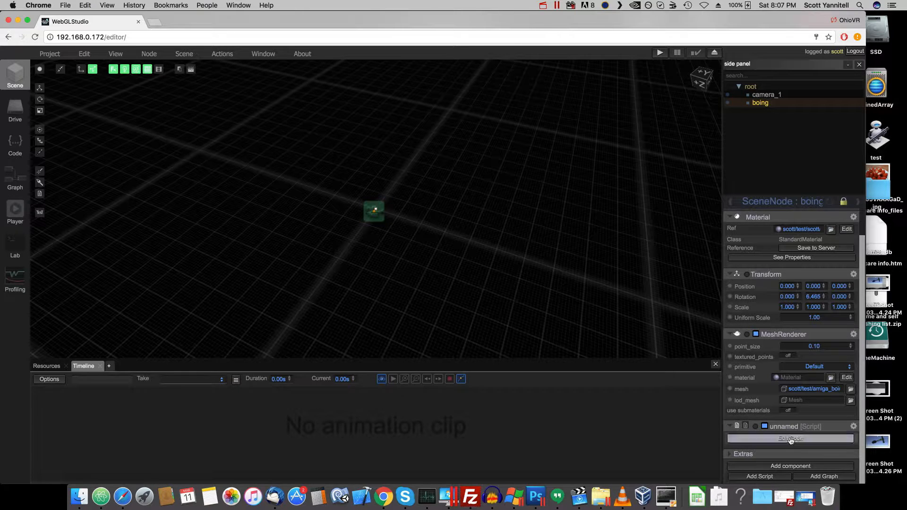
left_click(790, 467)
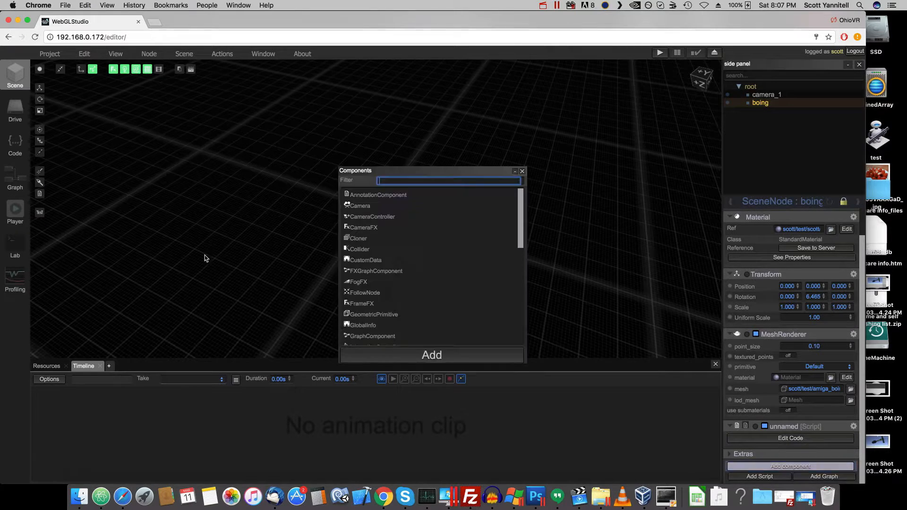
scroll(458, 308, "down", 10)
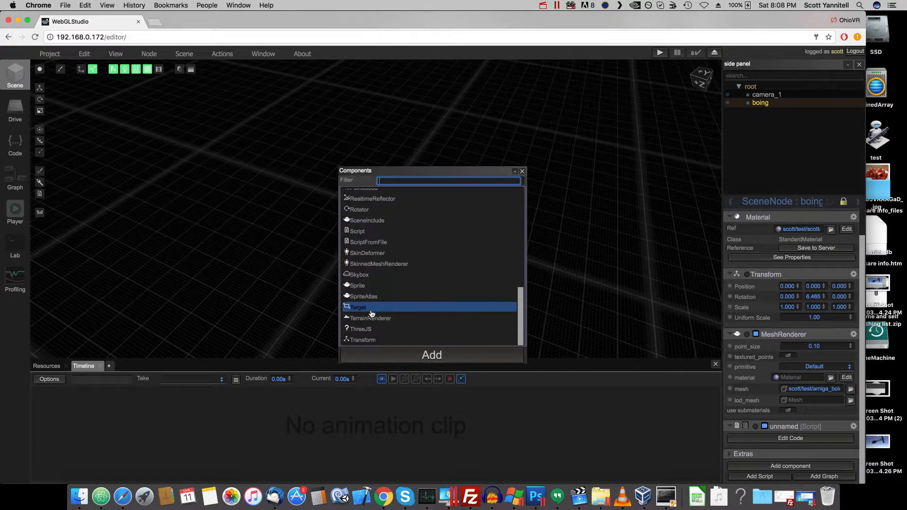
left_click(368, 232)
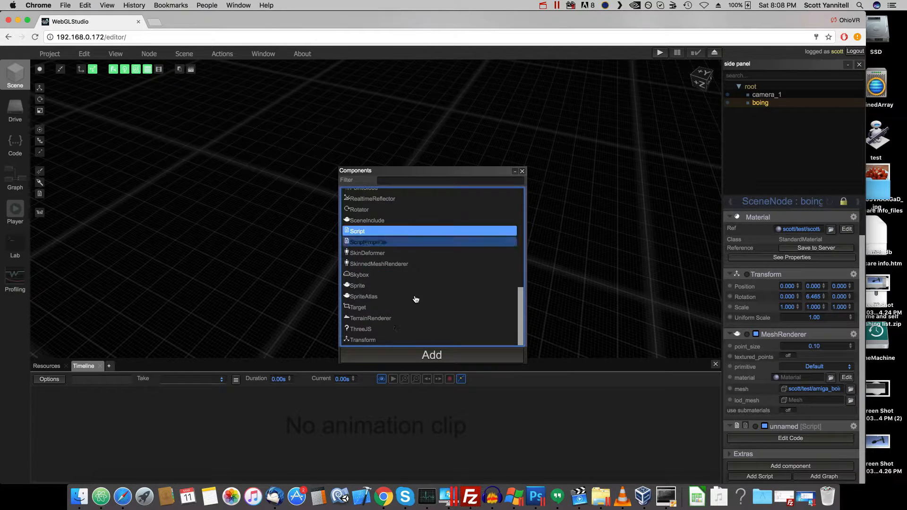
left_click(522, 171)
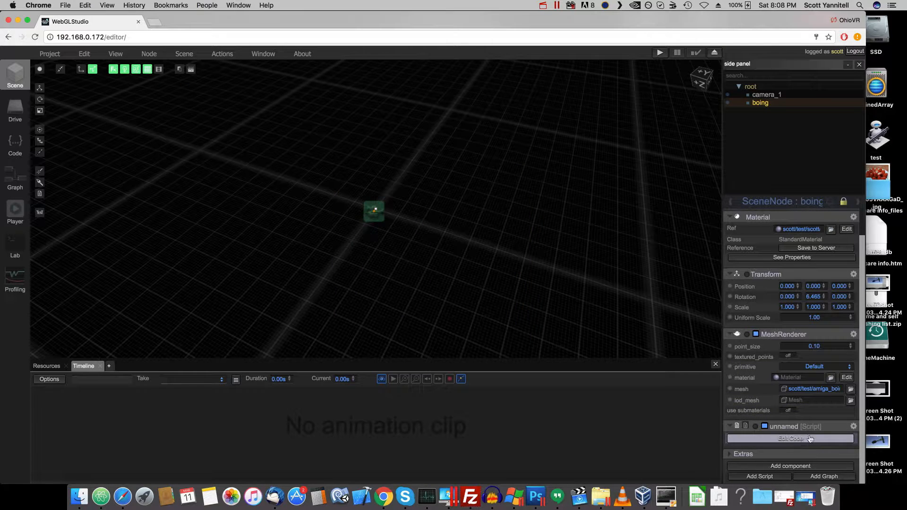
- Open the boing node's script for viewing and examine its onStart and onUpdate functions and the gui_root variable
left_click(783, 440)
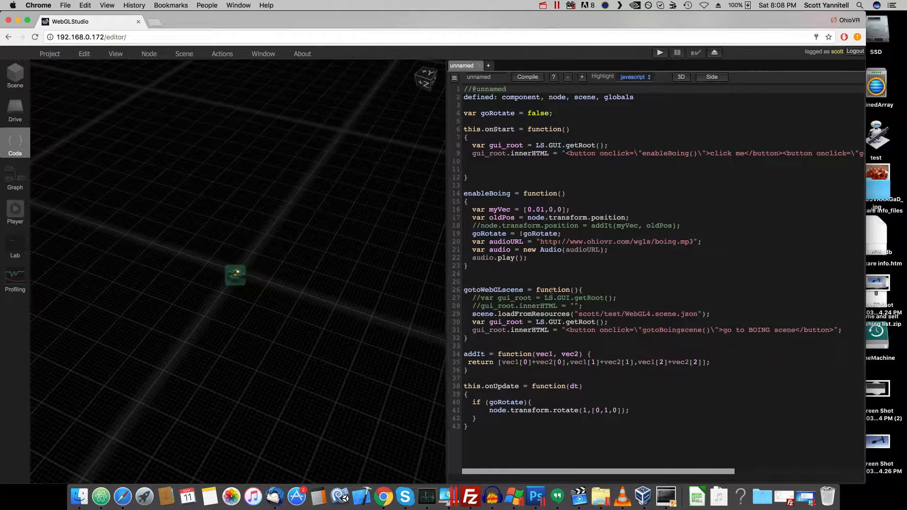
left_click(552, 294)
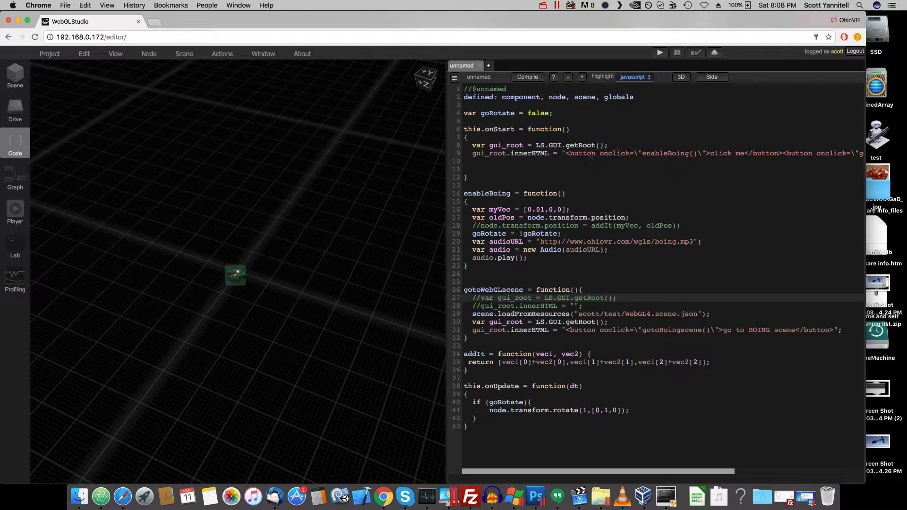
left_click(497, 128)
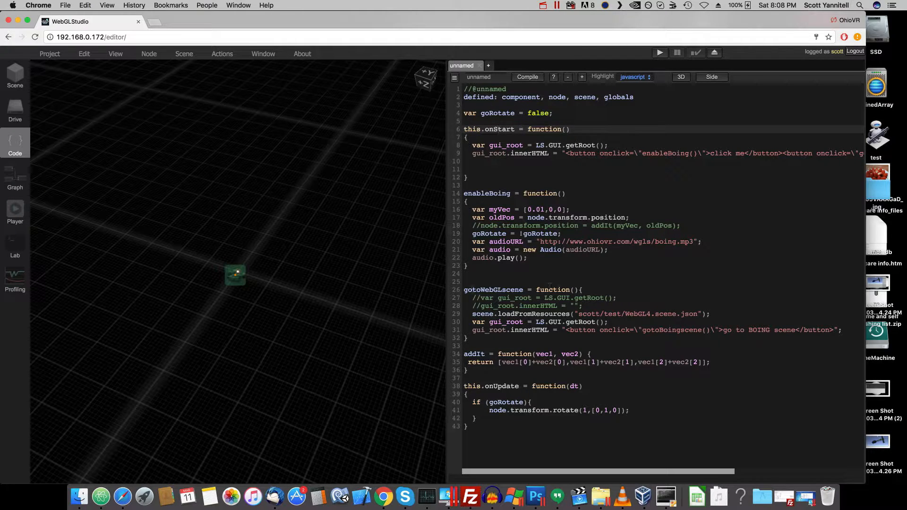
left_click(507, 386)
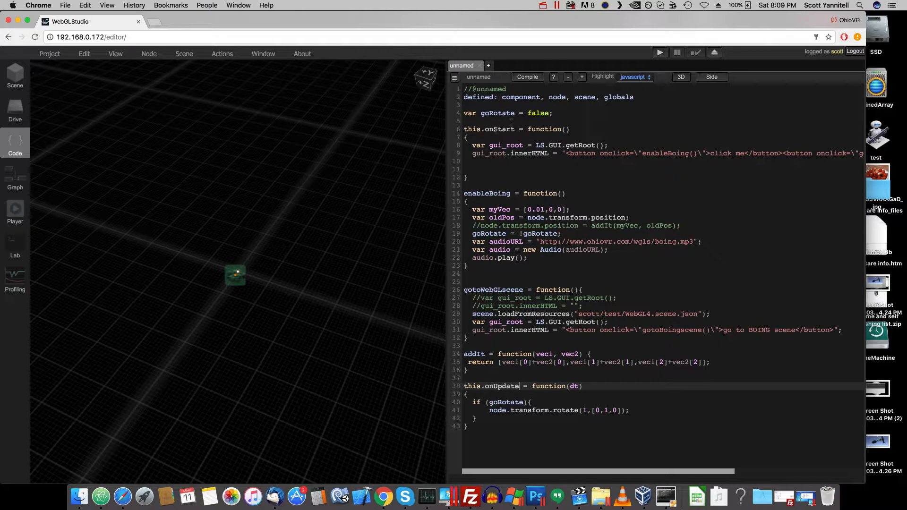
left_click(490, 130)
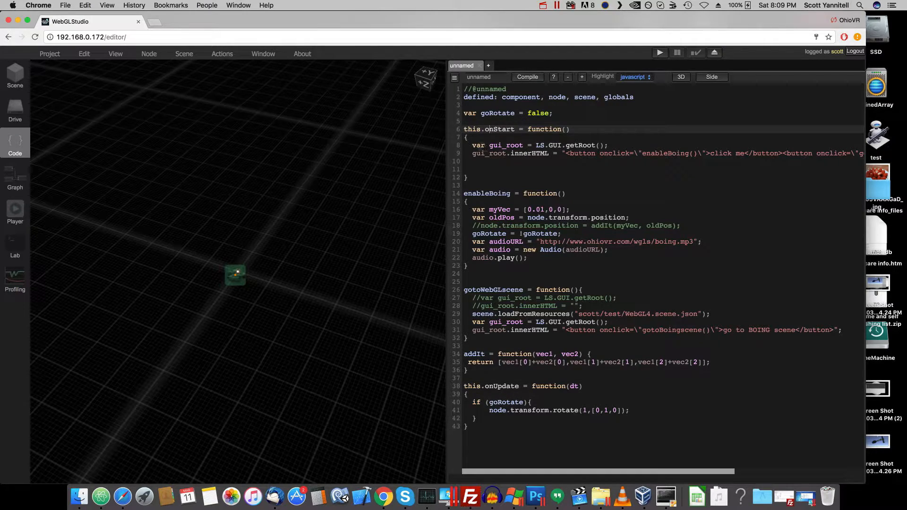
left_click(480, 145)
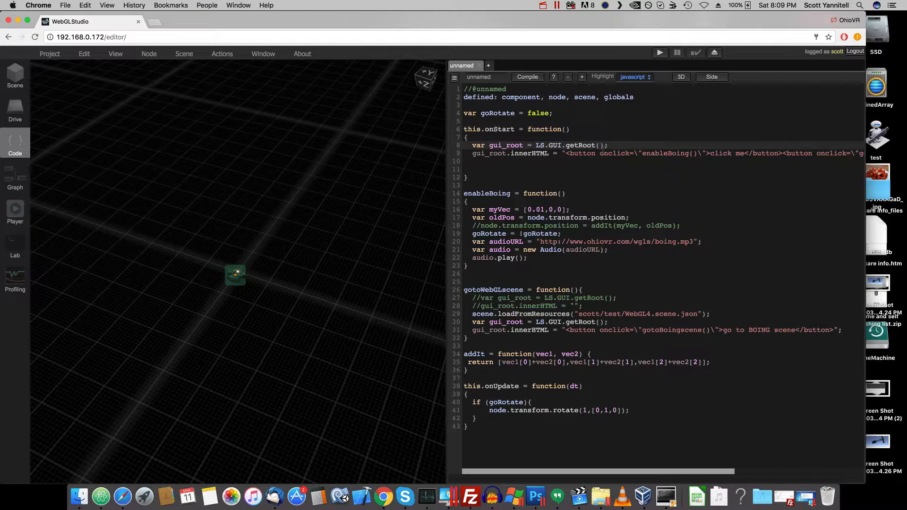
left_click(500, 145)
- Examine the button markup in onStart, including its enableBoing and gotoWebGLscene calls and the enableBoing function declaration
double_click(663, 153)
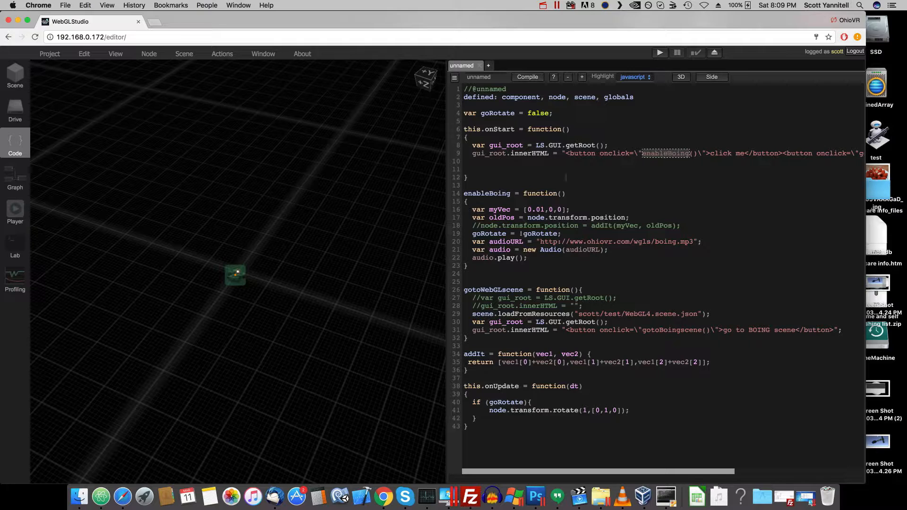
left_click(498, 193)
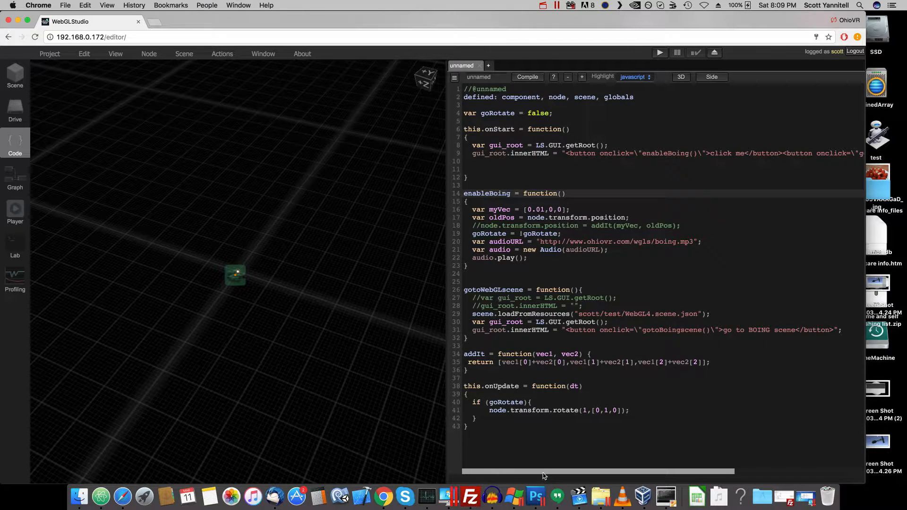
left_click_drag(543, 472, 696, 475)
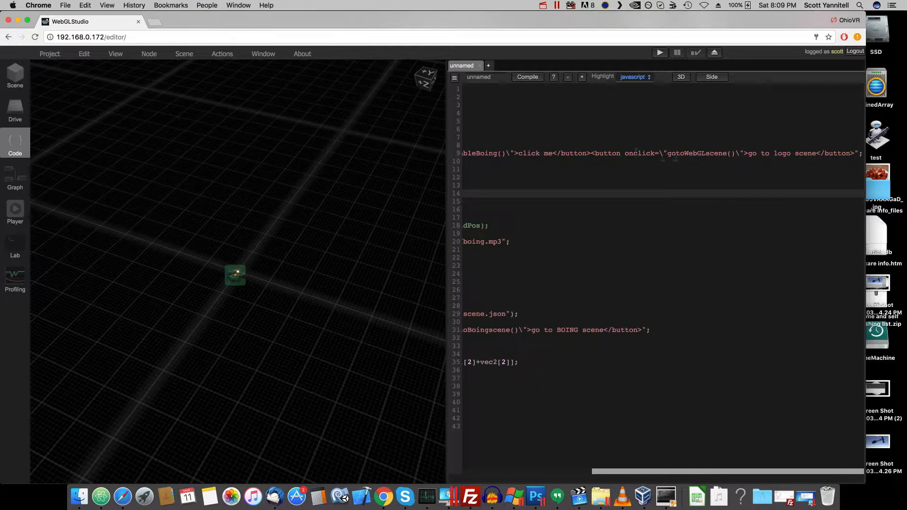
left_click(692, 154)
left_click_drag(689, 472, 409, 457)
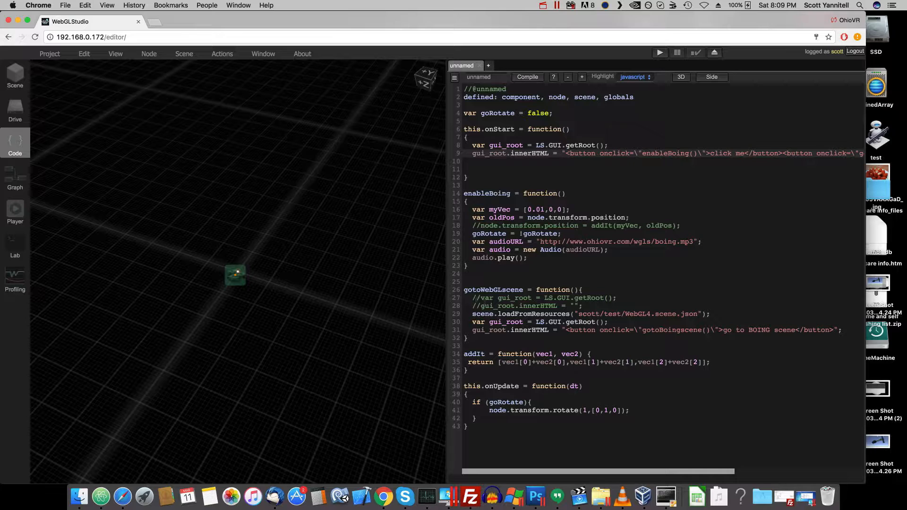
- Examine the gotoWebGLscene function, focusing on the loadFromResources call, its scene file path and the gui_root line
double_click(478, 290)
left_click(500, 306)
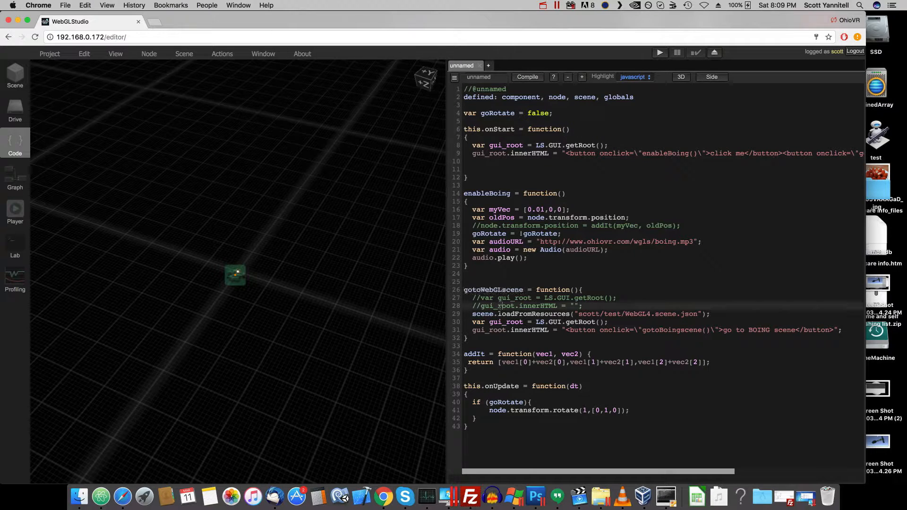
left_click(525, 313)
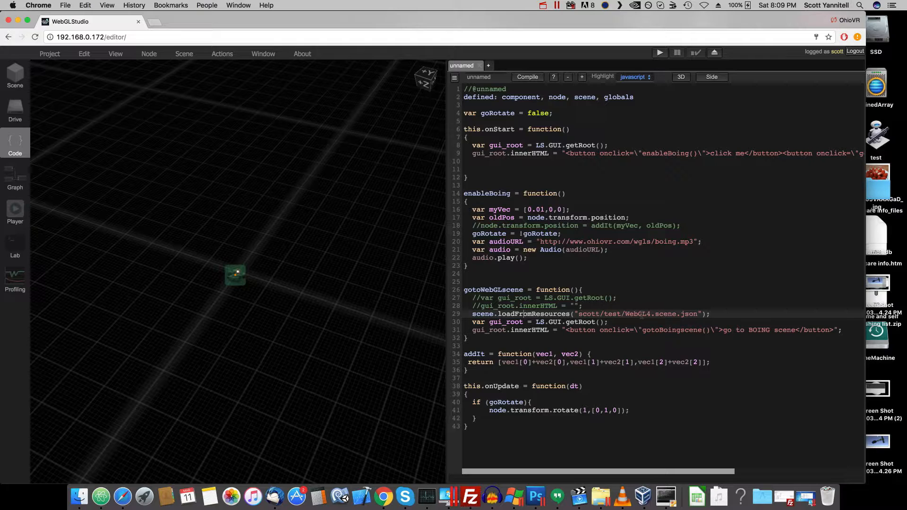
double_click(638, 314)
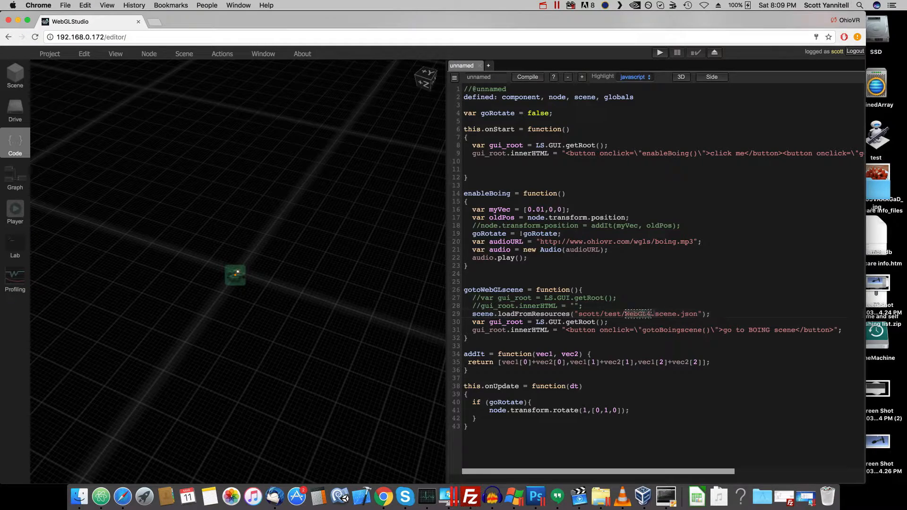
double_click(666, 314)
double_click(689, 314)
left_click(605, 322)
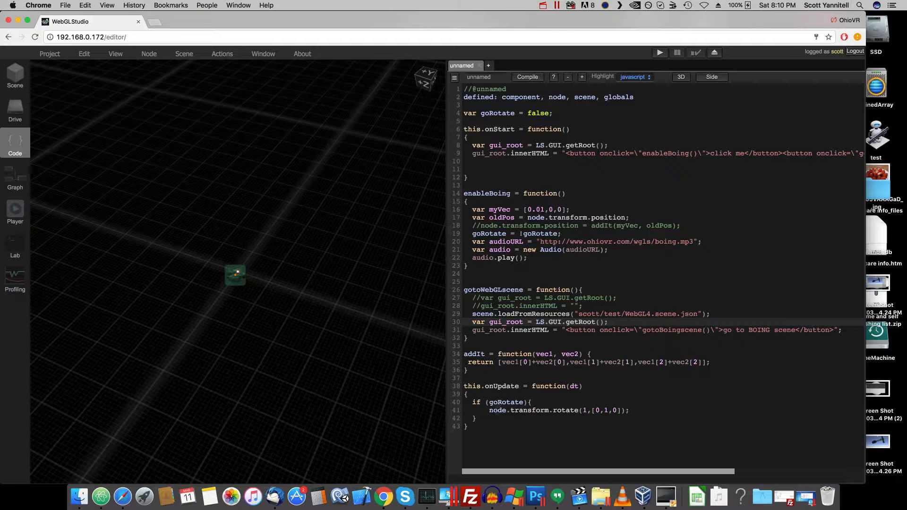
- Trace the goRotate flag through its declaration, its toggle in enableBoing and its check in onUpdate
left_click(505, 401)
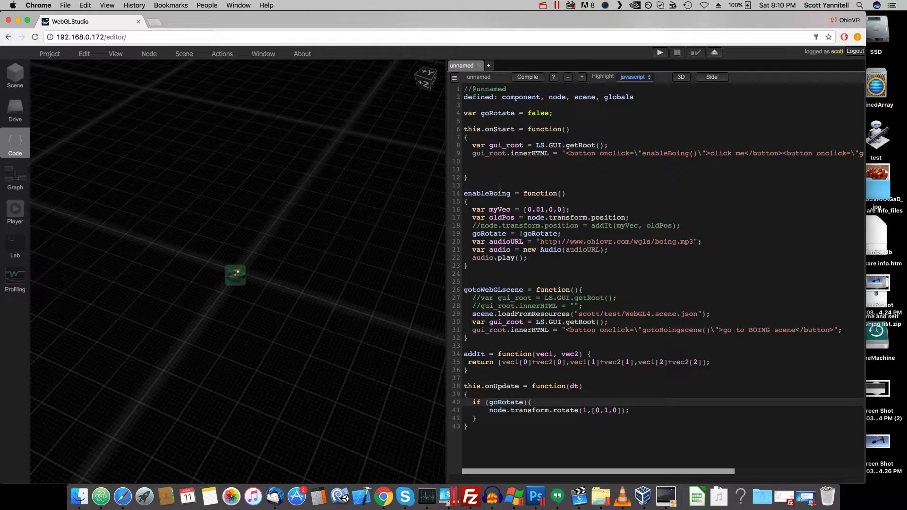
left_click(484, 194)
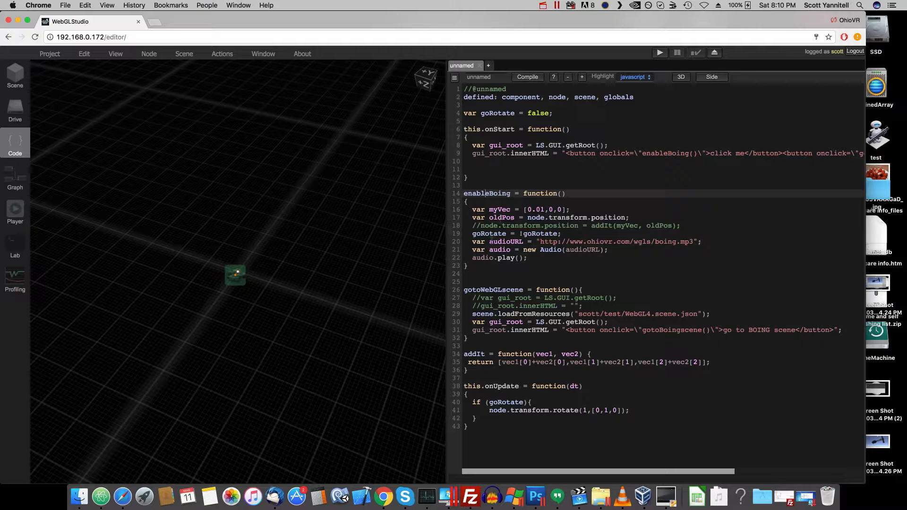
left_click(497, 113)
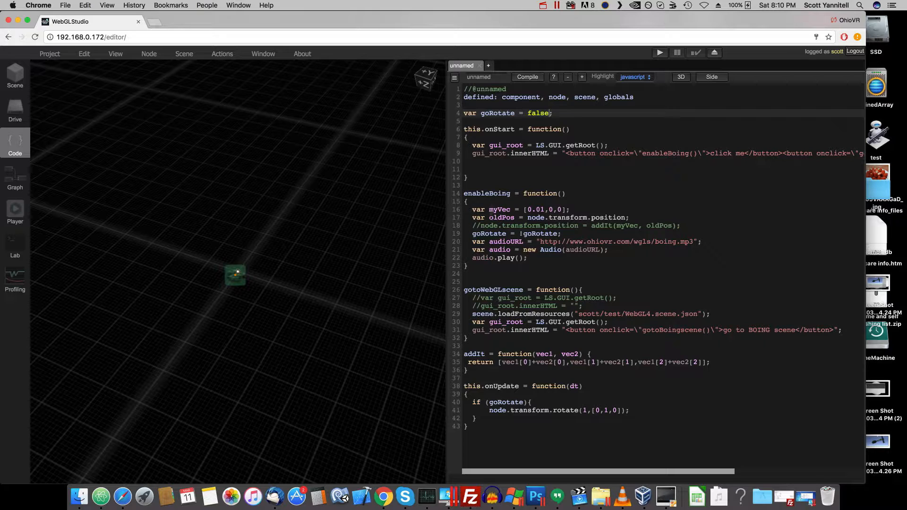
left_click(545, 233)
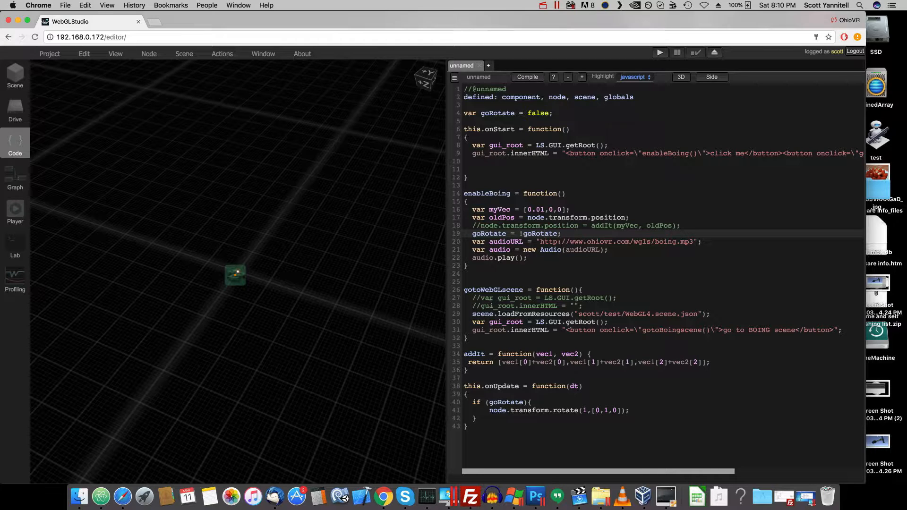
double_click(505, 402)
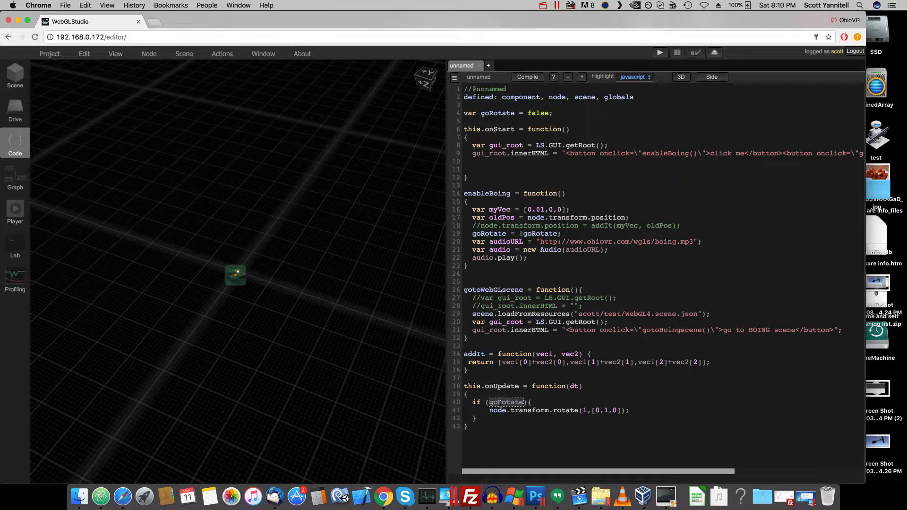
- Examine the node.transform.rotate call in onUpdate, including its angle and axis vector arguments
left_click(502, 409)
double_click(527, 410)
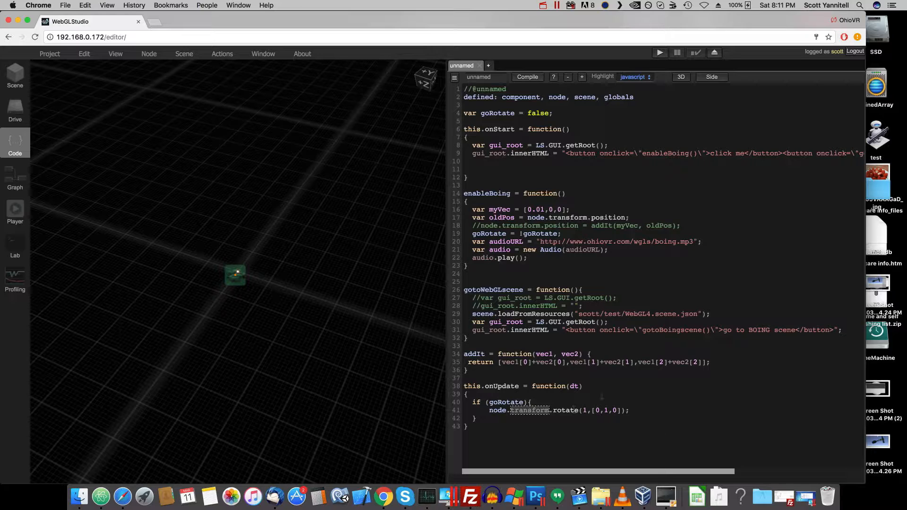
left_click(591, 411)
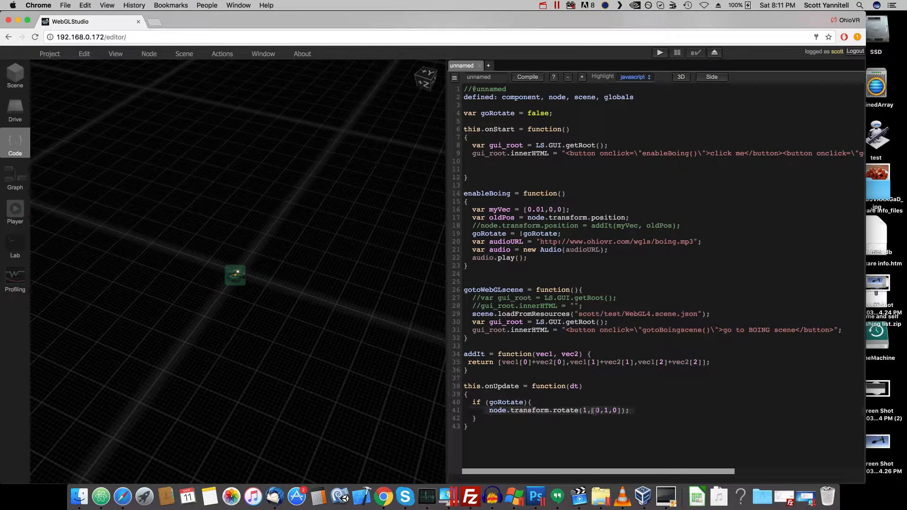
left_click_drag(592, 411, 622, 411)
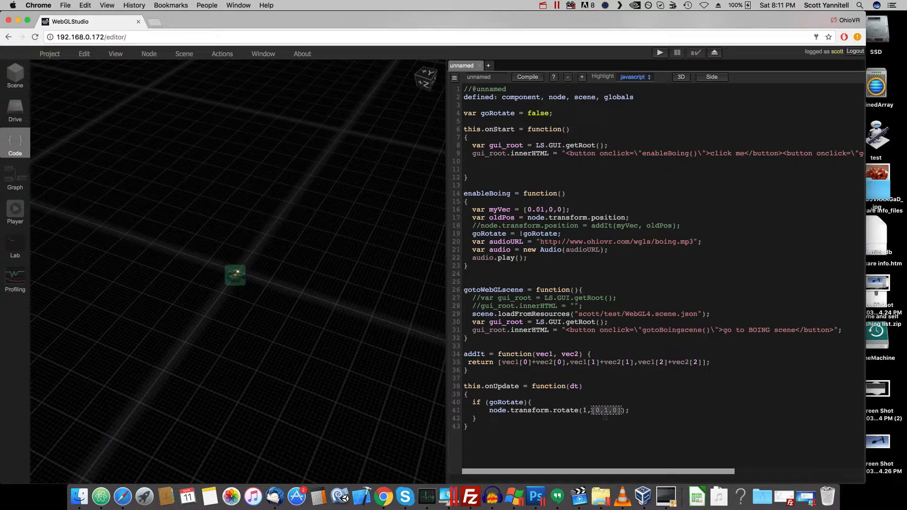
left_click(606, 411)
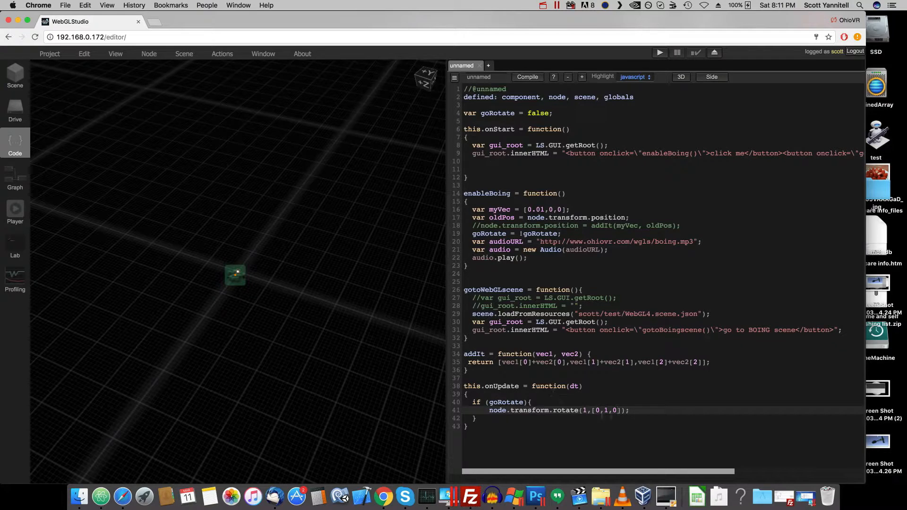
- Try declaring "var myVec = new Vec3(0,1,0);" on a new line inside the goRotate condition of onUpdate
left_click(589, 401)
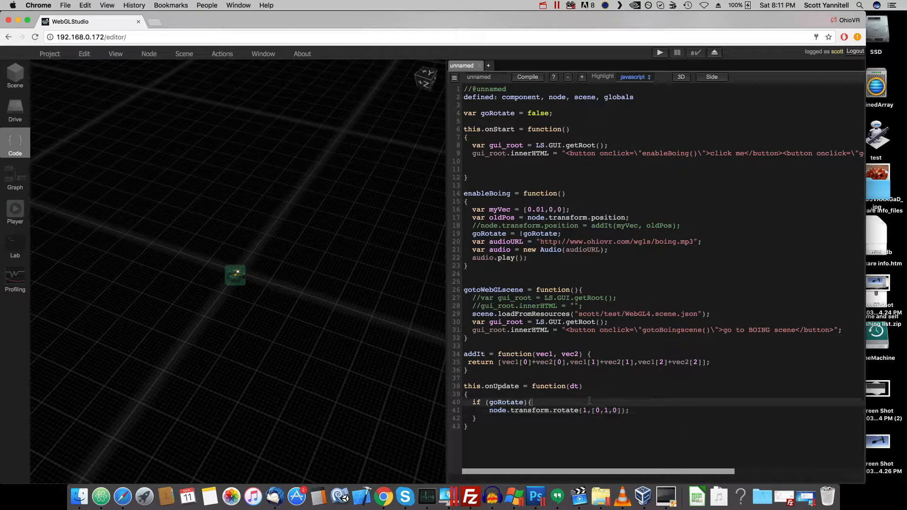
key("Return")
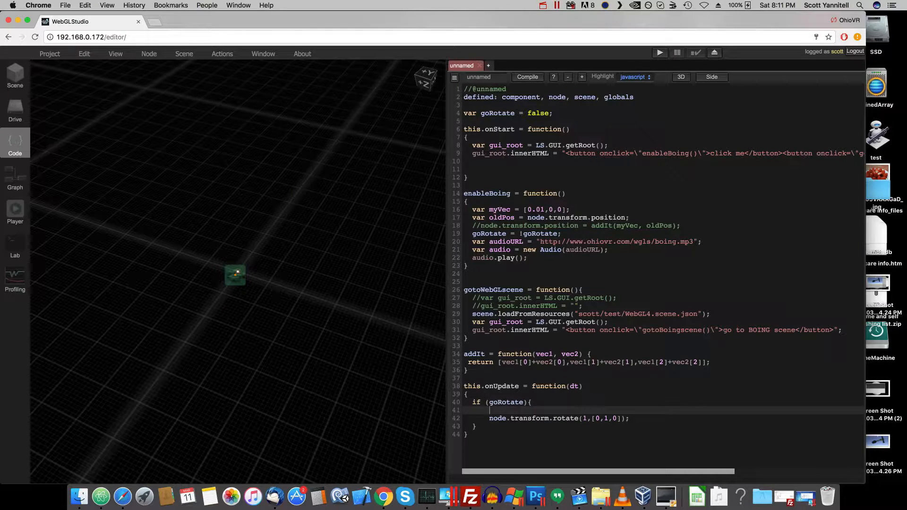
type("var myVec = new Vector")
key("BackSpace")
key("BackSpace")
key("BackSpace")
type("3")
type("(0")
type(",1")
type(",0)")
type(";")
- Delete the trial myVec line from the goRotate condition of onUpdate
key("BackSpace")
key("BackSpace")
key("BackSpace")
key("BackSpace")
key("BackSpace")
key("BackSpace")
key("BackSpace")
key("BackSpace")
key("BackSpace")
key("BackSpace")
key("BackSpace")
key("BackSpace")
key("BackSpace")
key("BackSpace")
key("BackSpace")
key("BackSpace")
key("BackSpace")
key("BackSpace")
key("BackSpace")
key("BackSpace")
key("BackSpace")
key("BackSpace")
key("BackSpace")
key("BackSpace")
key("BackSpace")
key("BackSpace")
key("BackSpace")
key("BackSpace")
key("BackSpace")
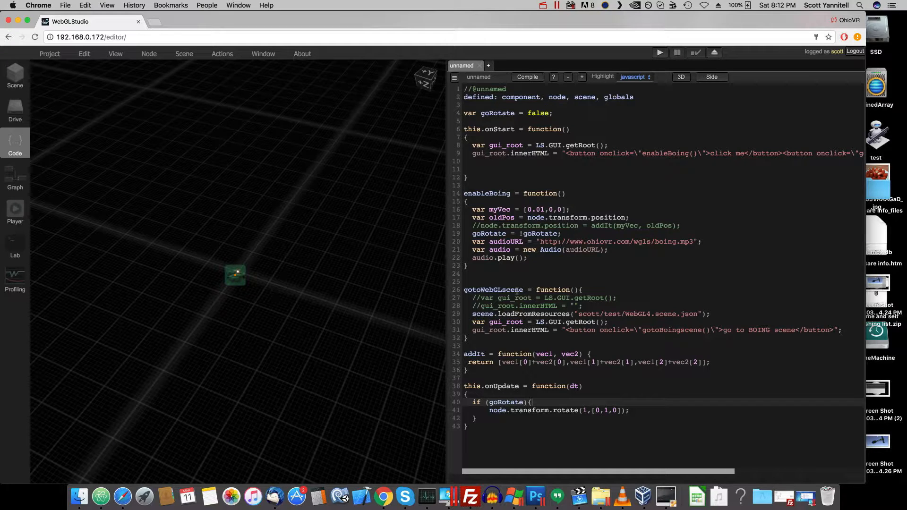
- Examine the addIt function and how its return line sums the components of vec1 and vec2
left_click(467, 354)
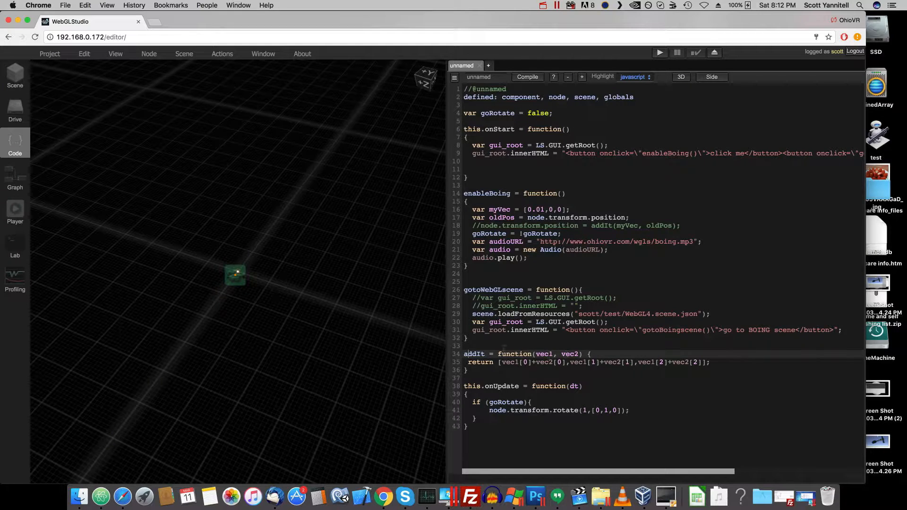
left_click(512, 363)
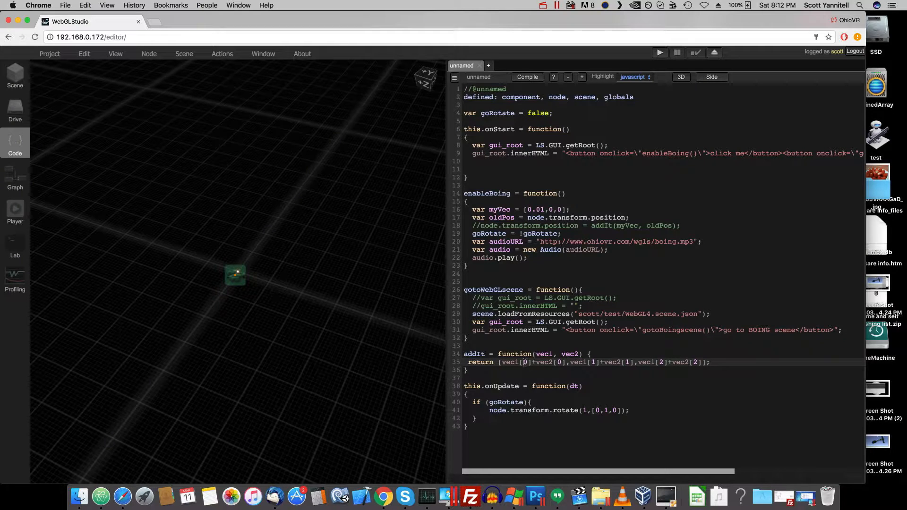
left_click(598, 362)
left_click(664, 362)
left_click(488, 369)
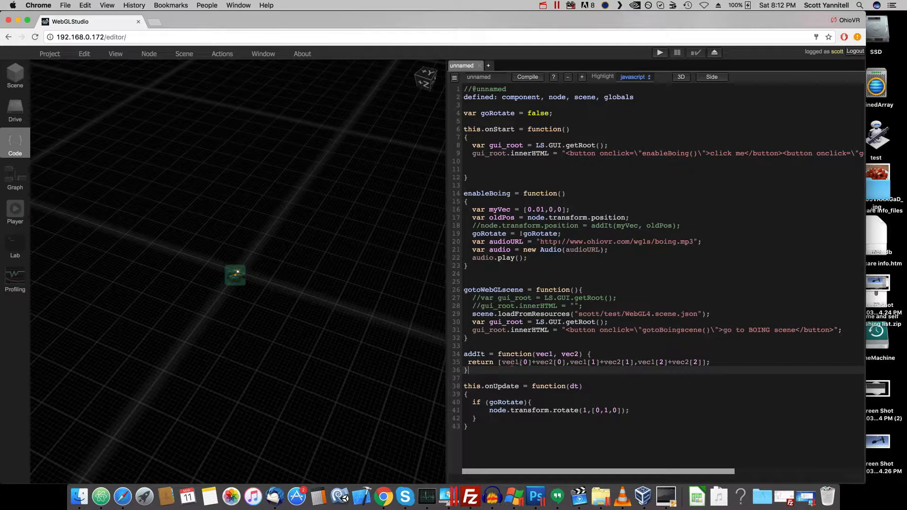
- Examine the name and the vec1 and vec2 parameters in the addIt function's declaration
left_click(565, 354)
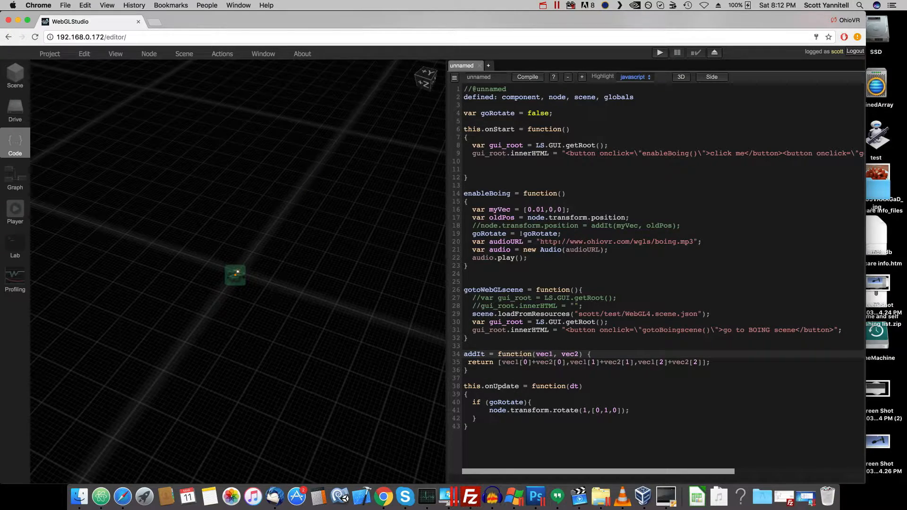
double_click(473, 353)
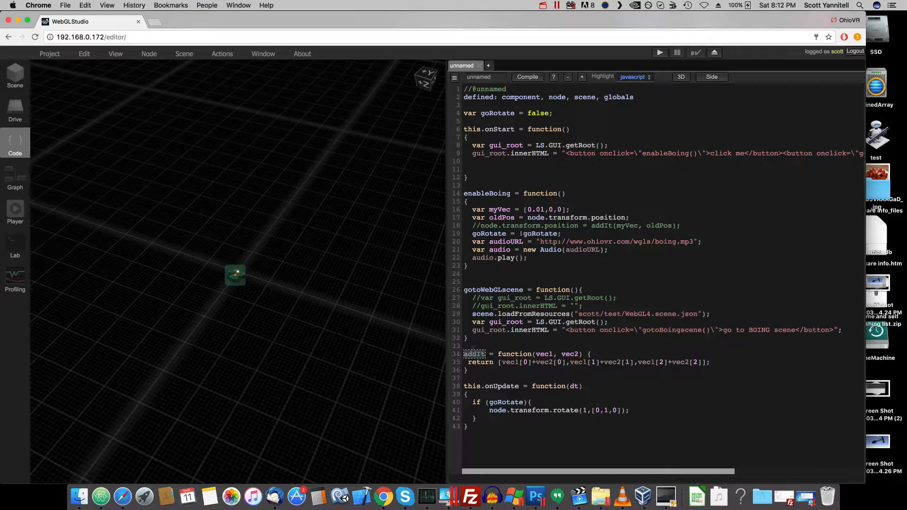
left_click(561, 342)
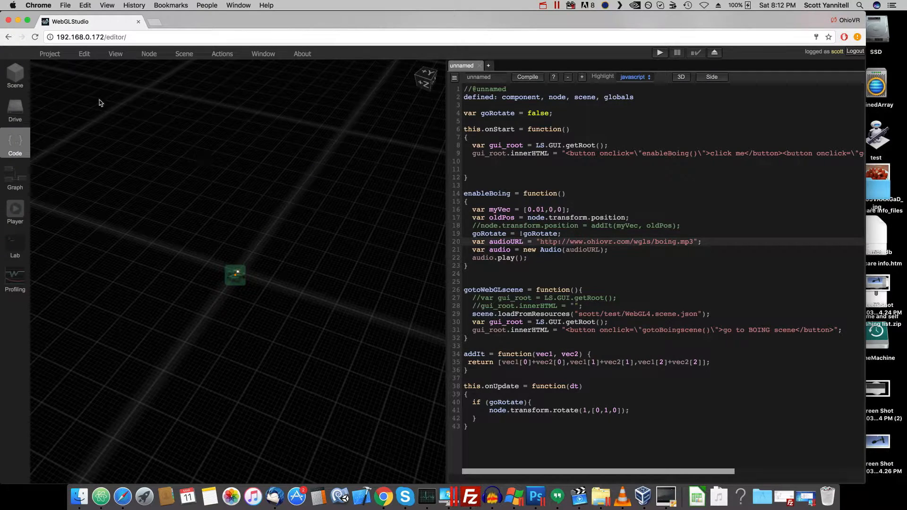
- Look at the MP3 sound file in the server's test folder, and return to the boing node's script
left_click(17, 113)
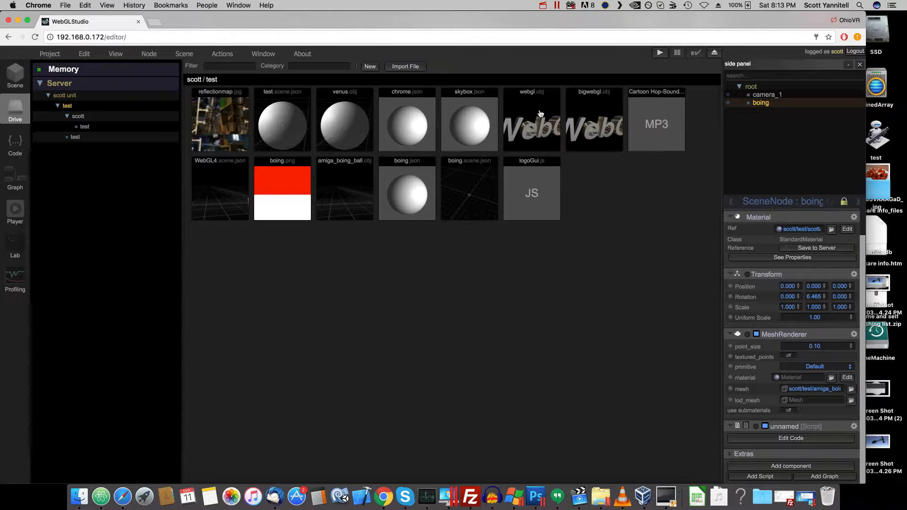
left_click(654, 115)
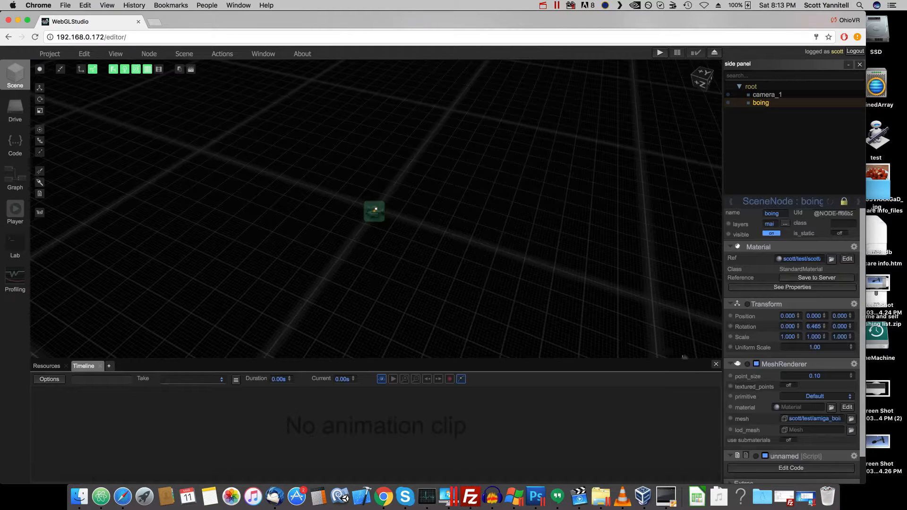
left_click(15, 84)
left_click(808, 467)
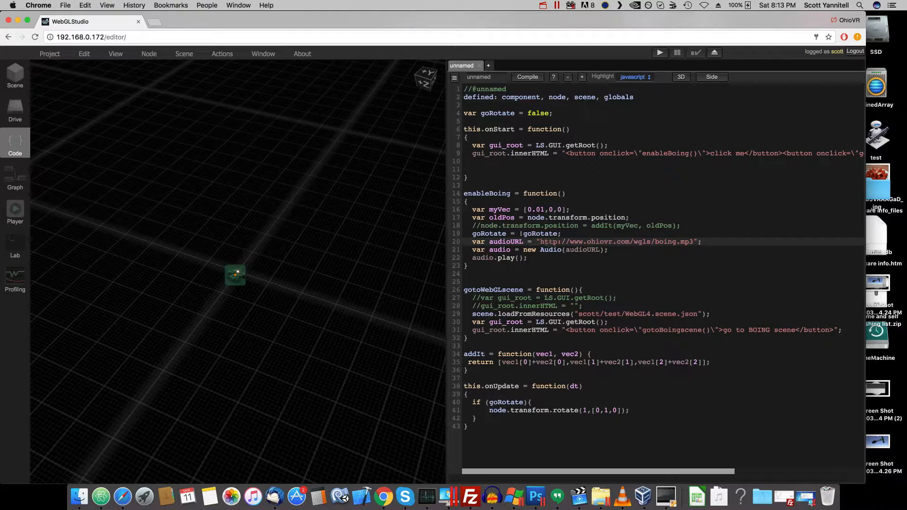
- Copy the boing.mp3 address from the audioURL line, play it in a new browser tab, and close that tab
left_click_drag(540, 242, 695, 242)
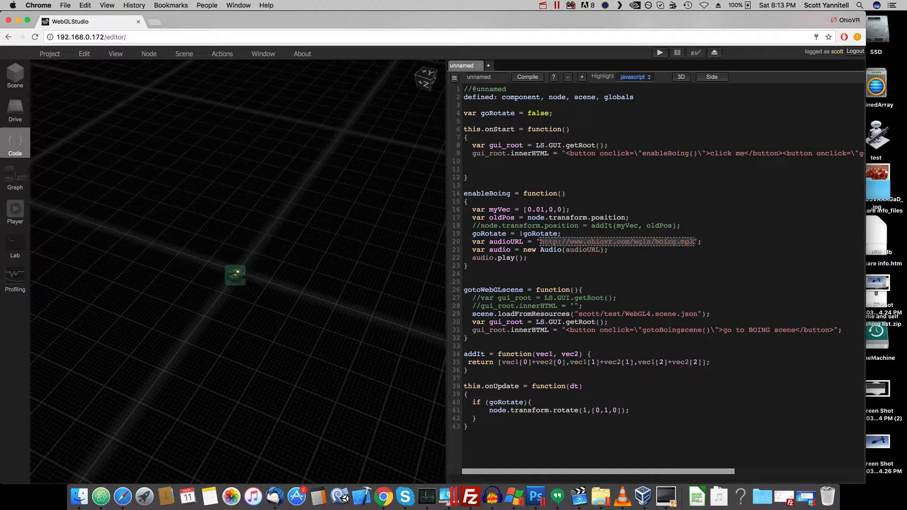
key("super+c")
left_click(154, 21)
key("super+v")
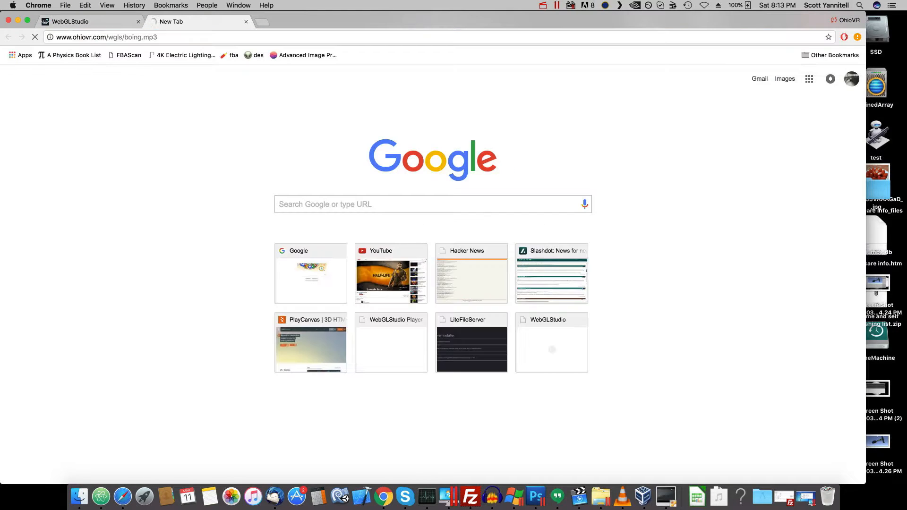
key("Return")
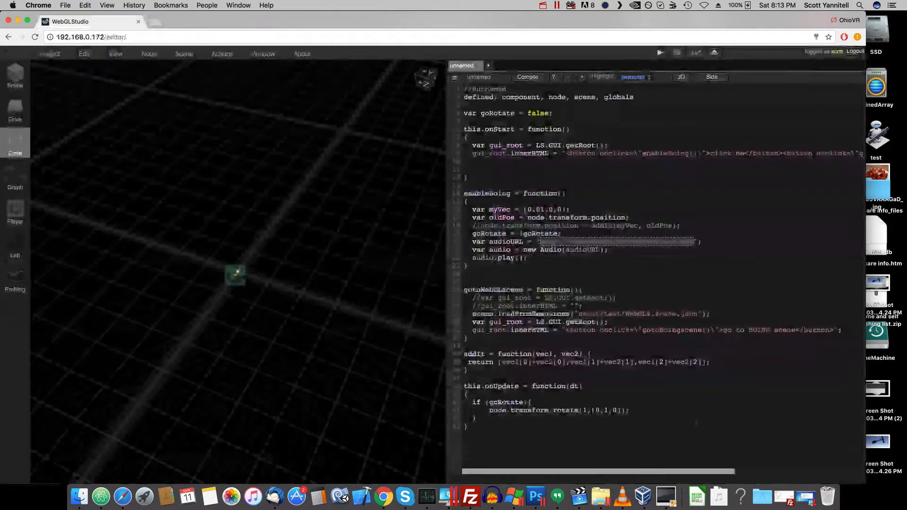
left_click(246, 22)
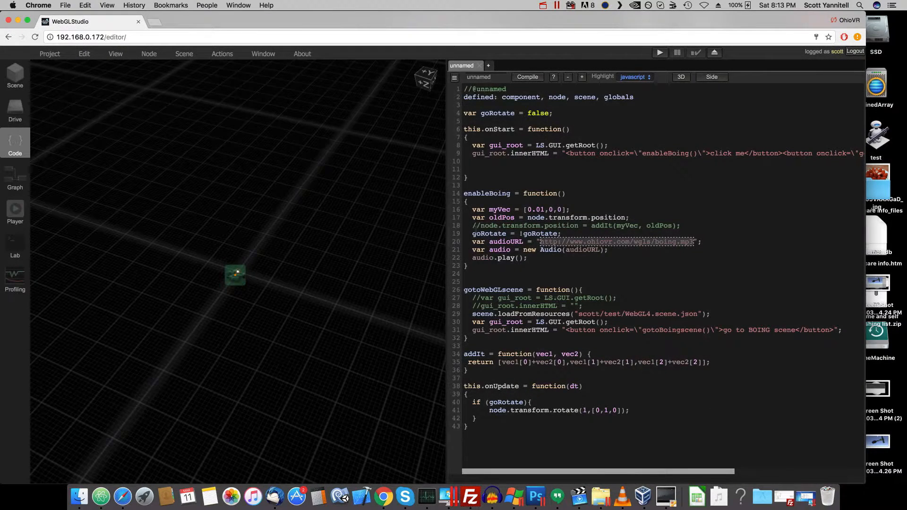
- Examine how enableBoing declares audioURL, creates the Audio object from it and plays the sound
left_click(489, 243)
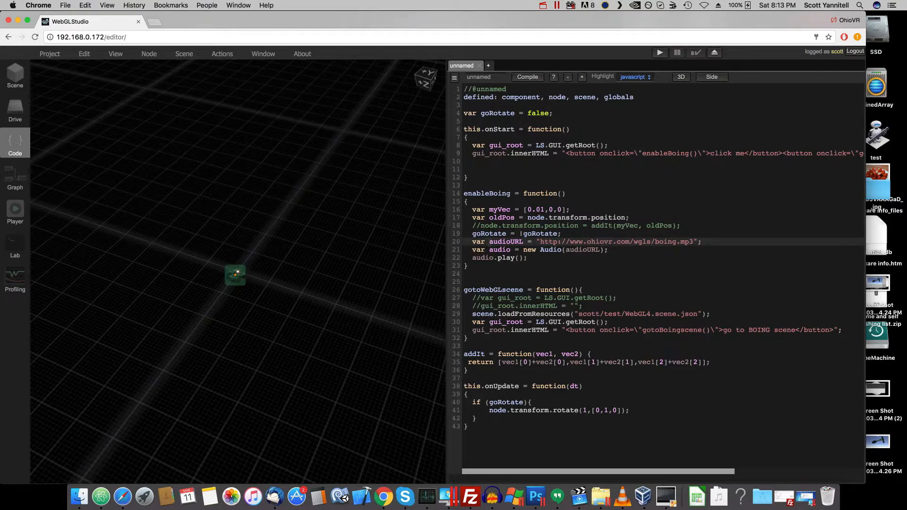
left_click(498, 249)
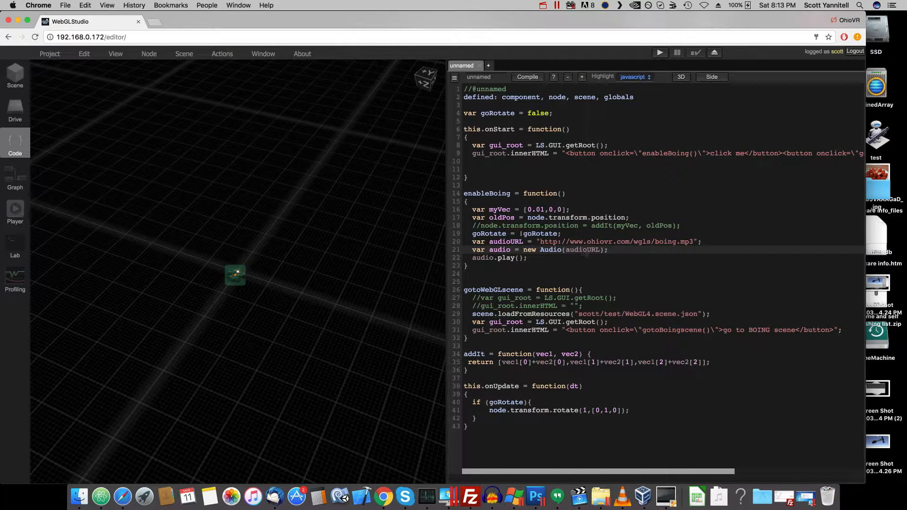
left_click(477, 257)
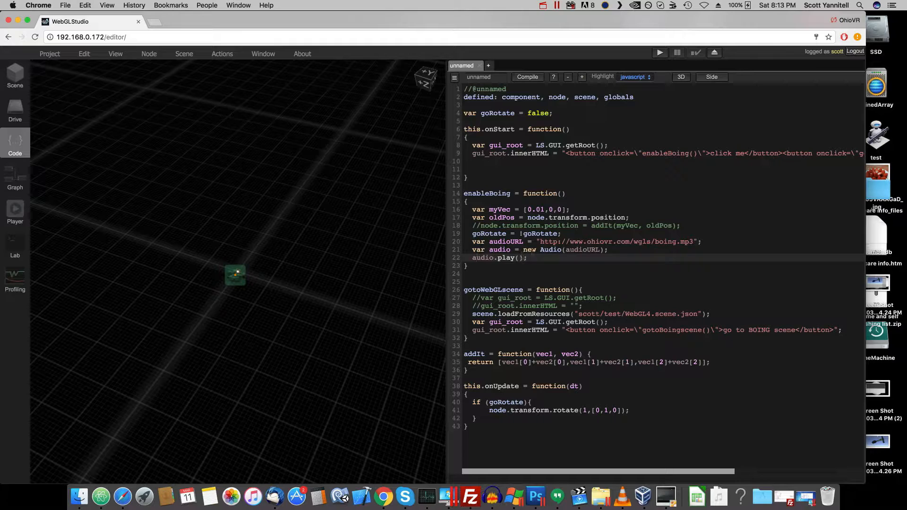
left_click(596, 249)
left_click(525, 256)
left_click(473, 378)
left_click(483, 362)
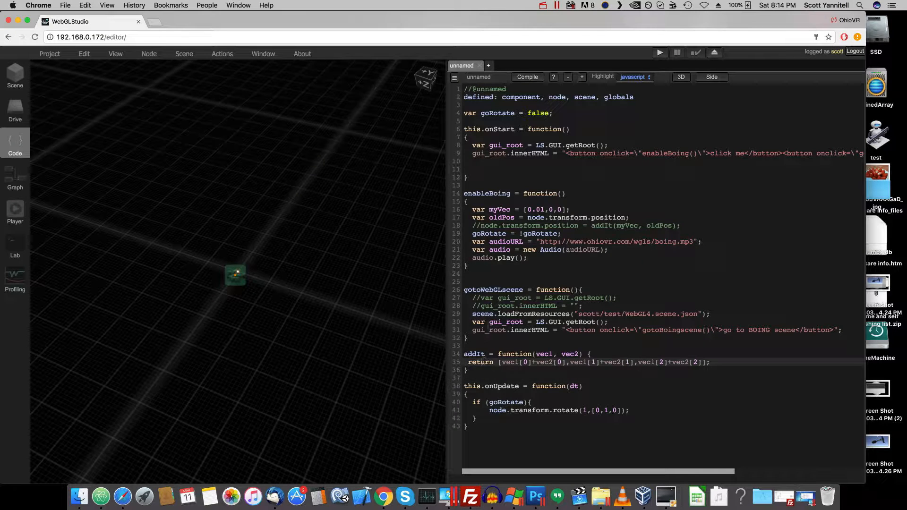
- Delete the surplus blank lines after the enableBoing function and at the end of the onStart function
left_click(478, 275)
key("BackSpace")
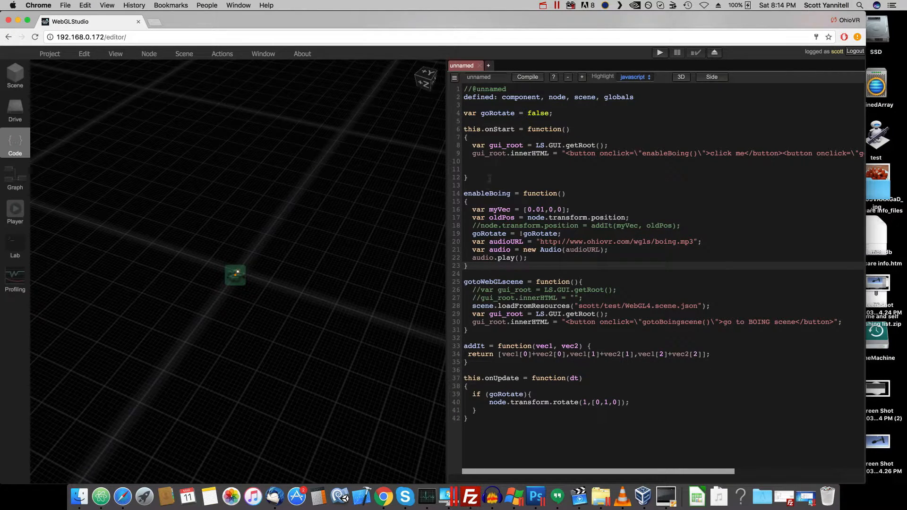
left_click(483, 171)
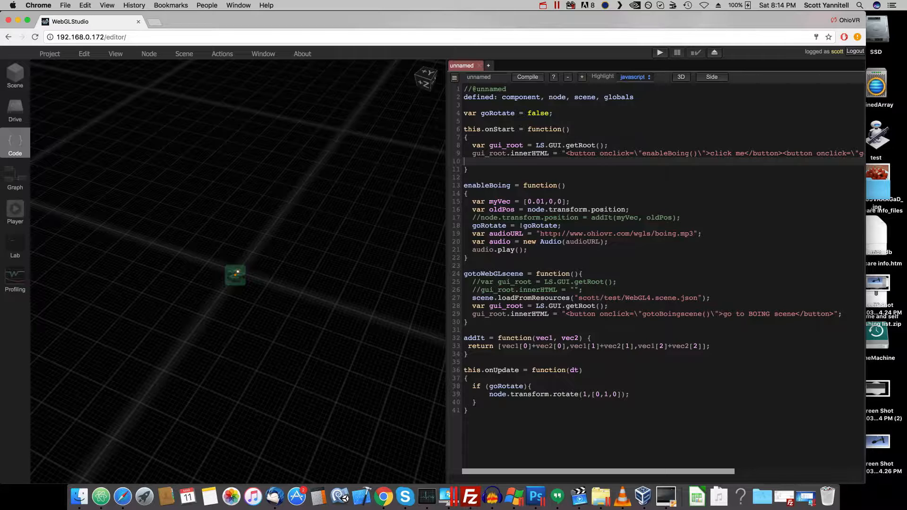
key("BackSpace")
left_click_drag(608, 473, 459, 464)
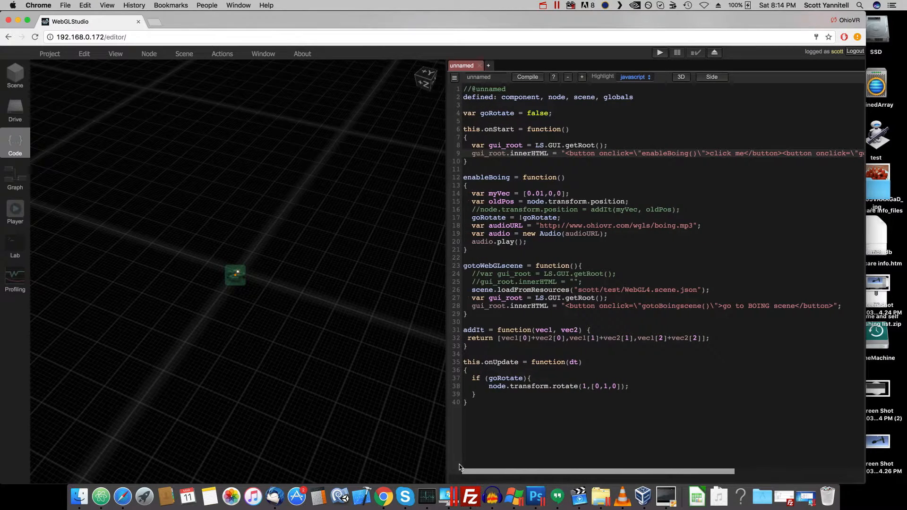
- Review the node.transform.rotate call in onUpdate and compile the script
left_click(524, 387)
left_click(561, 386)
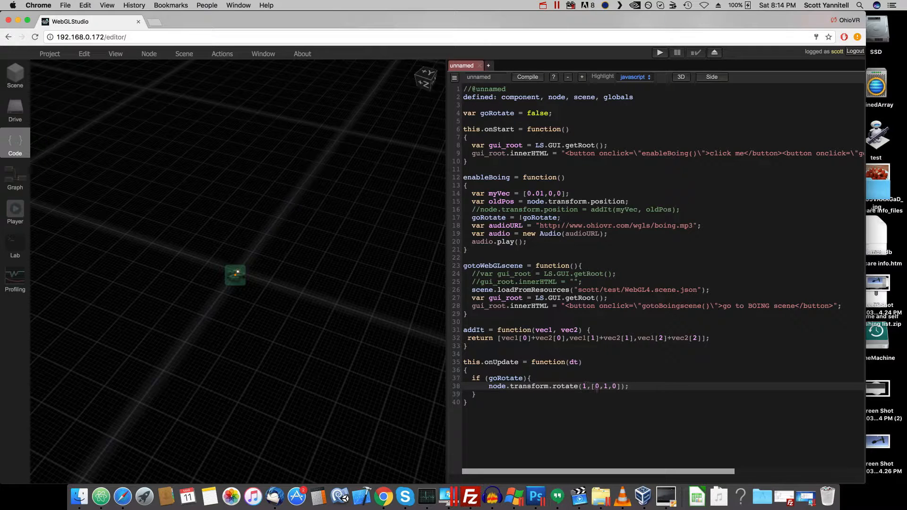
left_click(621, 387)
left_click(631, 387)
left_click(527, 77)
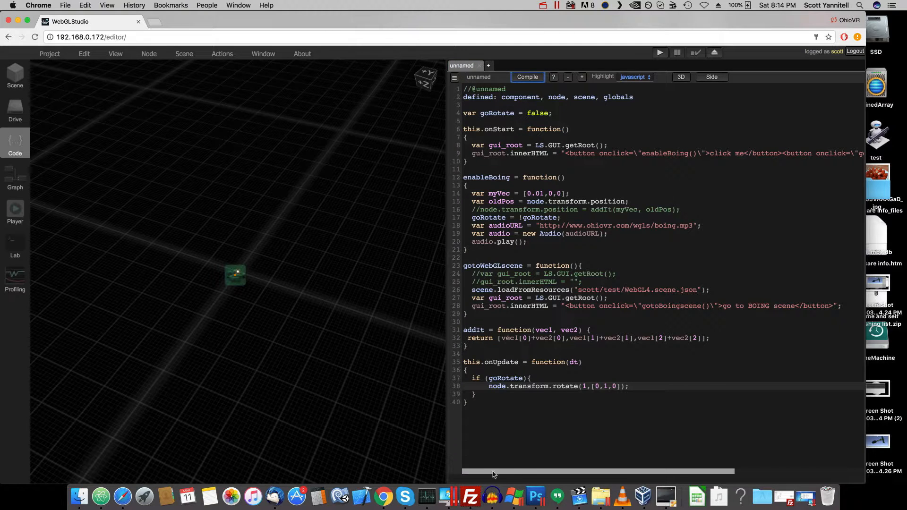
left_click(525, 78)
- Open the file server page at 192.168.0.172/editor/fileserver/
left_click(148, 37)
left_click(148, 38)
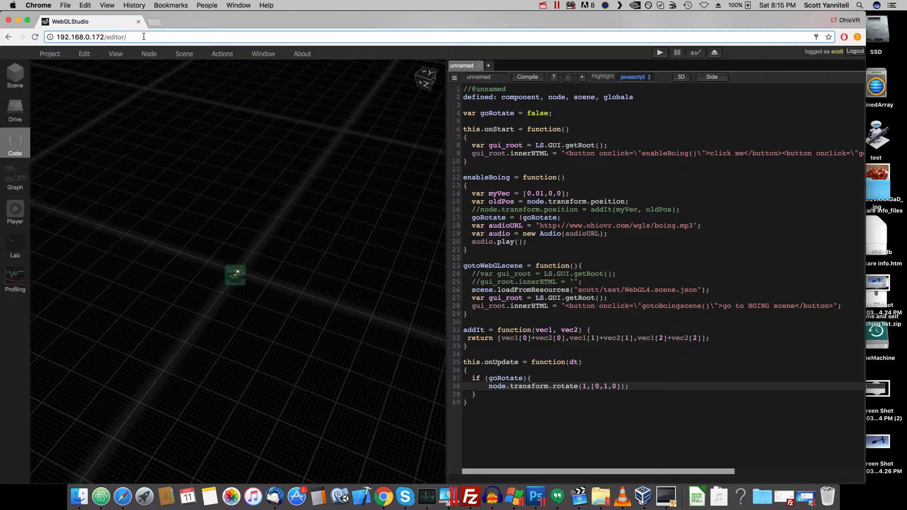
type("fileserver/")
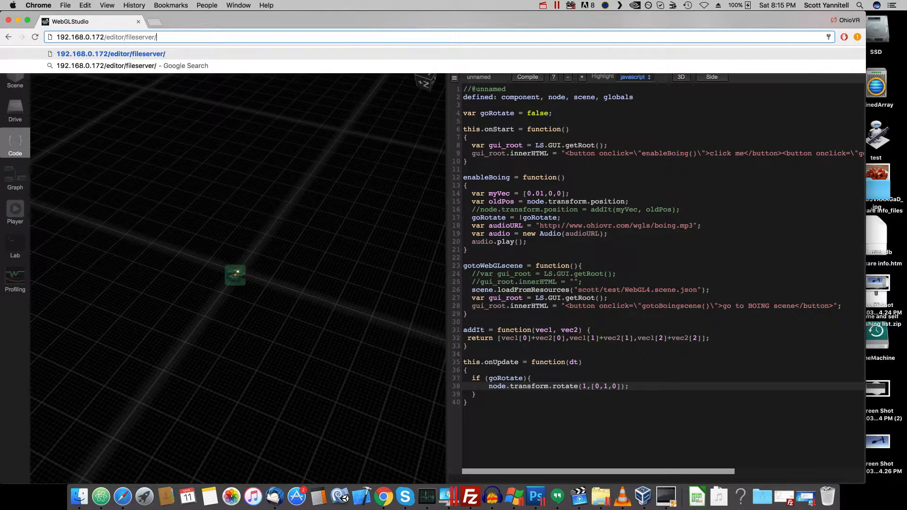
key("Return")
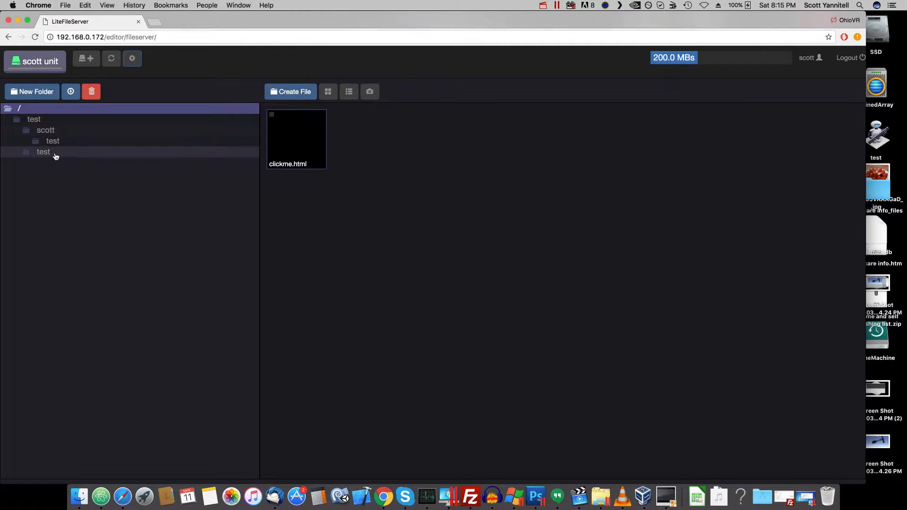
- Browse the test folder and create a new folder named "super boing" in the root directory
left_click(50, 120)
left_click(46, 131)
left_click(37, 120)
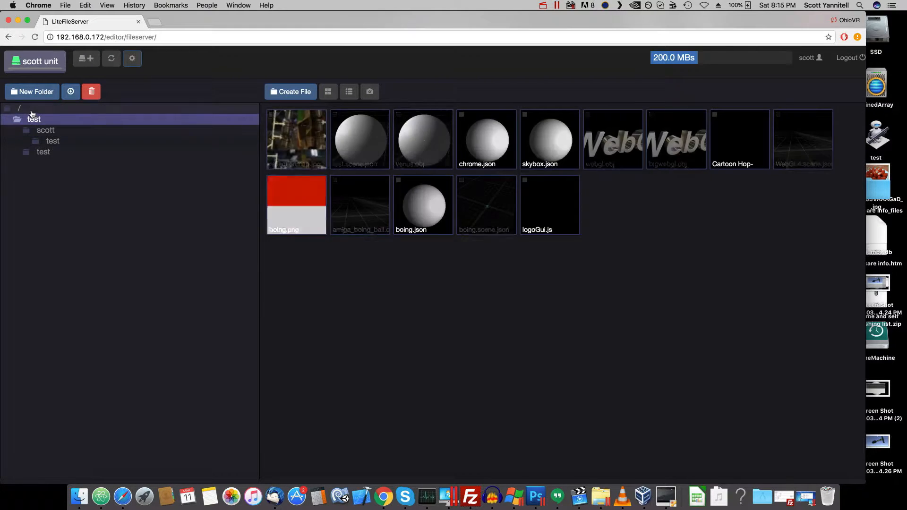
left_click(32, 110)
left_click(30, 97)
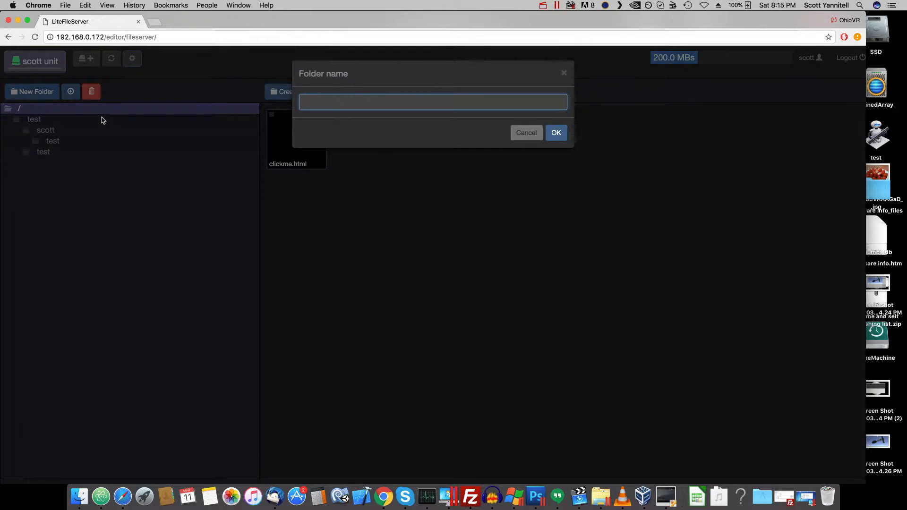
type("super boing")
left_click(557, 132)
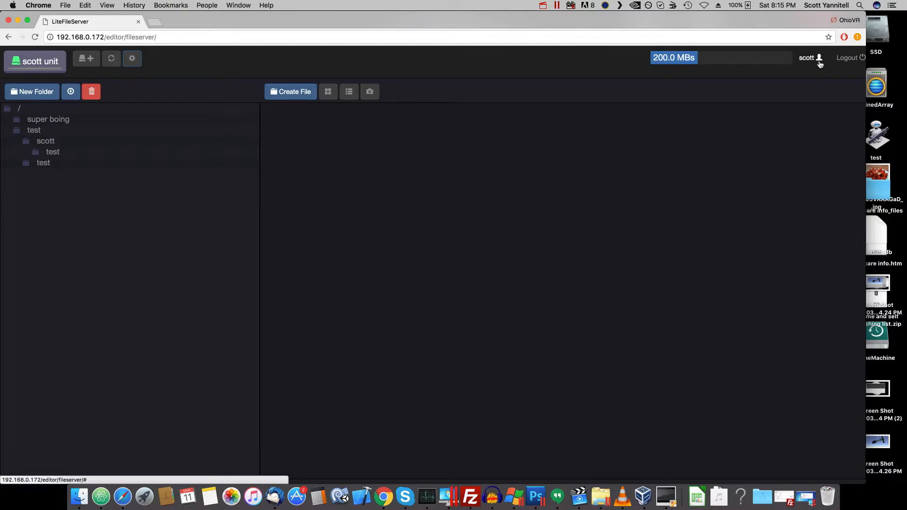
- Log out of LiteFileServer and open the form for creating an account
left_click(848, 57)
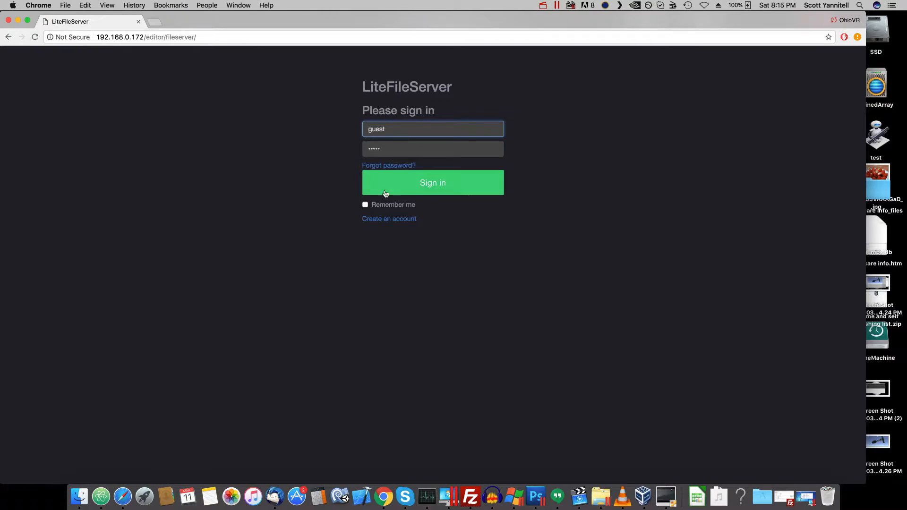
left_click(388, 219)
left_click(372, 118)
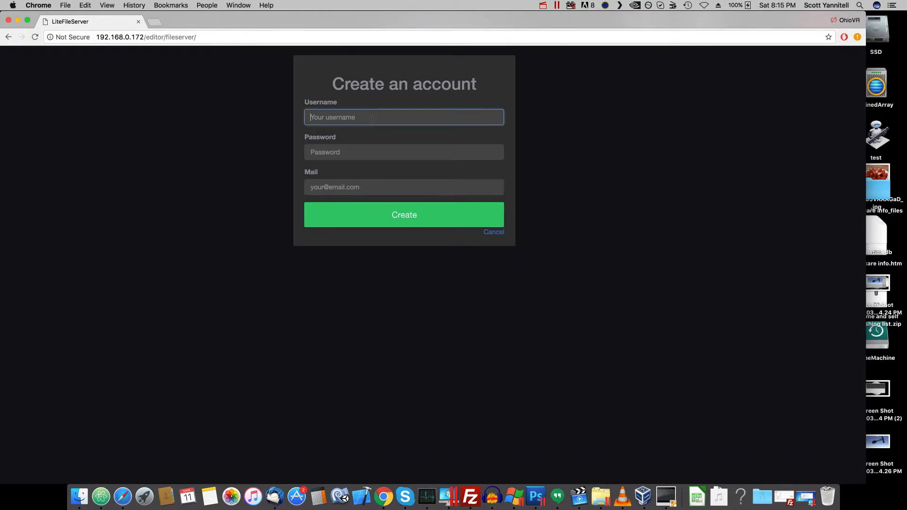
- Fill in the new account's username, password and e-mail address, try to create the account, and dismiss the resulting dialog
key("Tab")
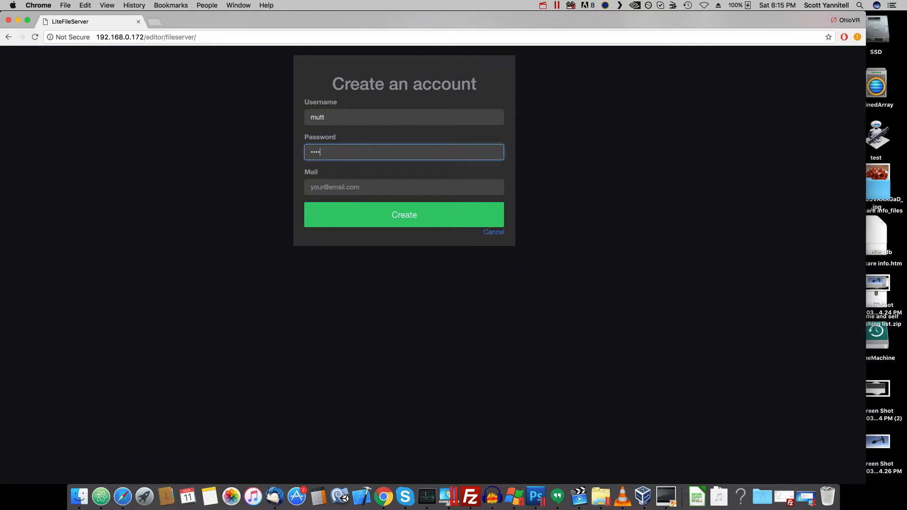
key("Tab")
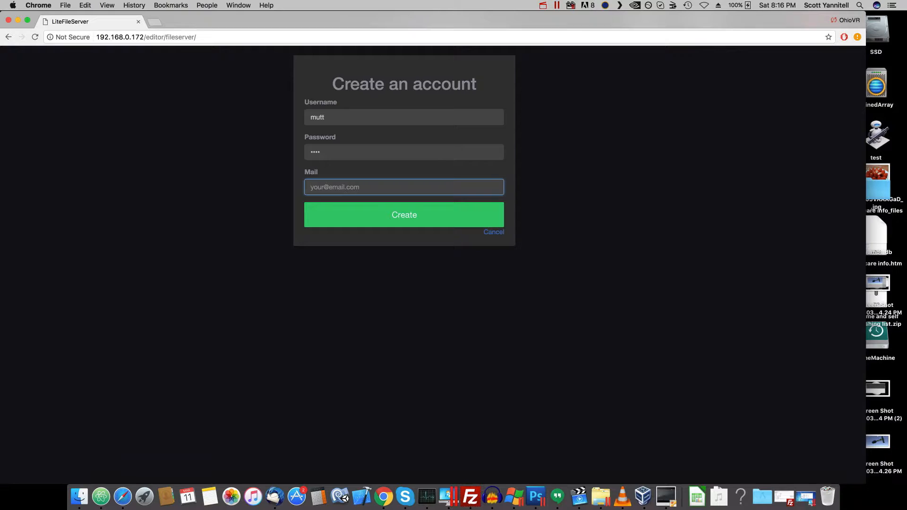
left_click(364, 212)
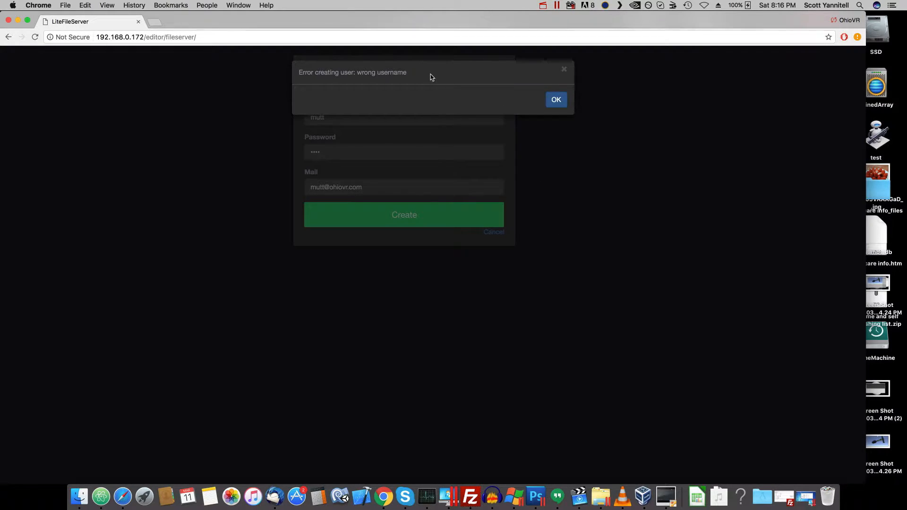
left_click(559, 103)
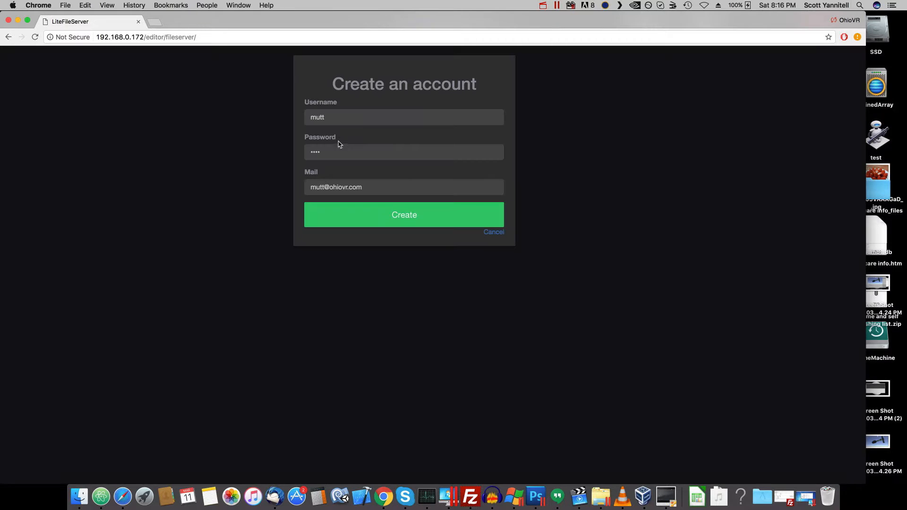
- Replace the new account's password with a longer one and try to create the account again
left_click(343, 117)
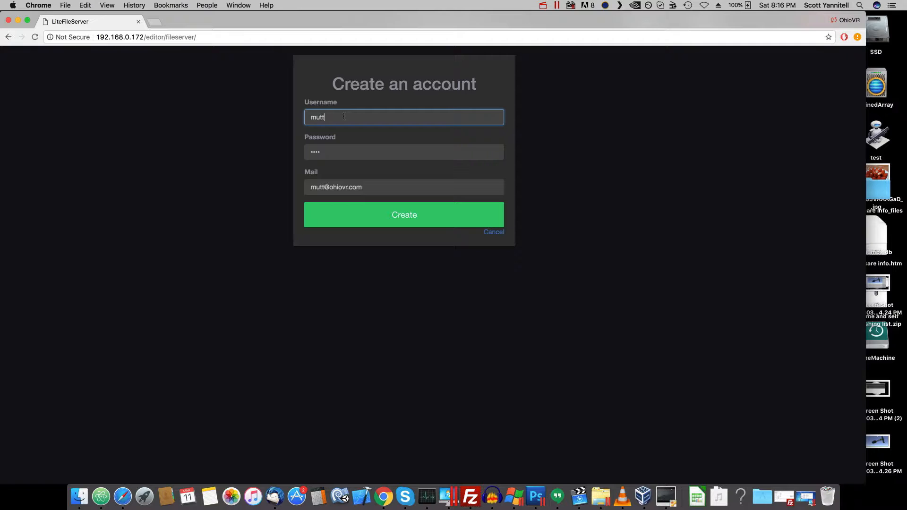
double_click(319, 152)
type("••")
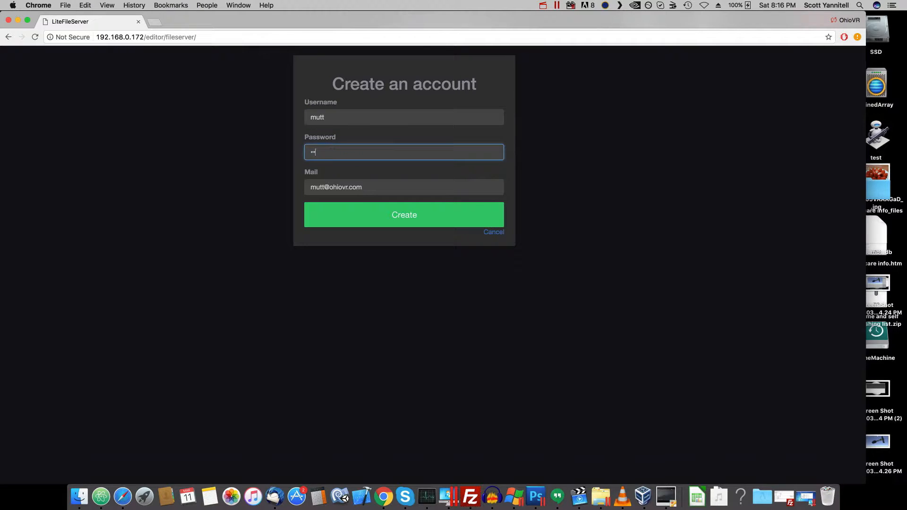
type("•••••")
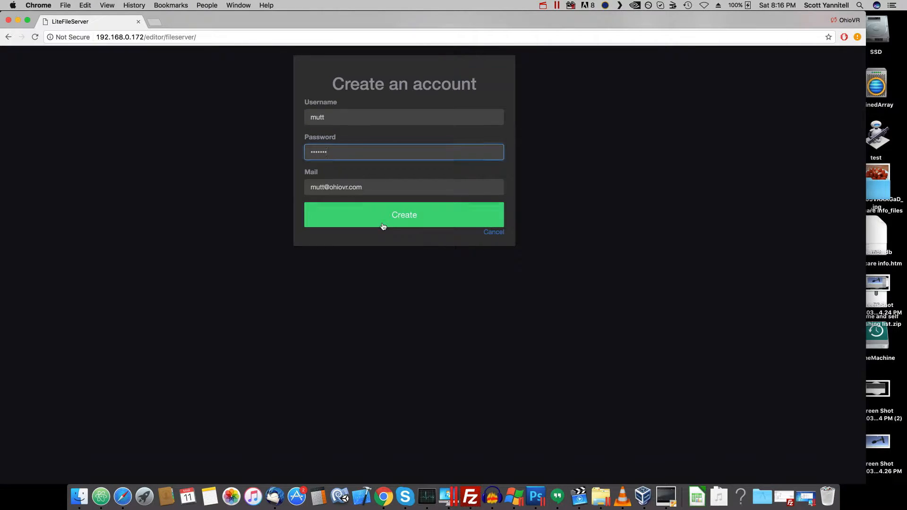
left_click(383, 226)
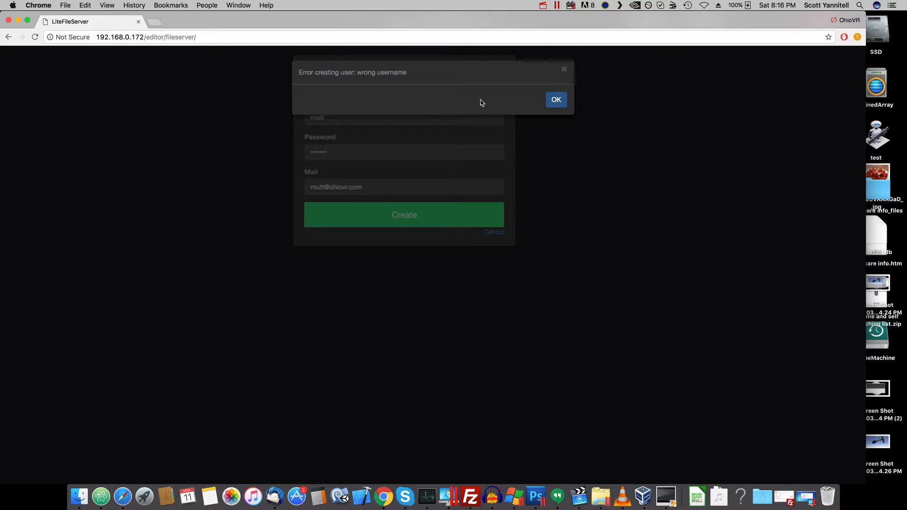
- Replace the new account's username and the name part of its e-mail address, and create the account with its login saved in the browser
left_click(554, 100)
double_click(328, 117)
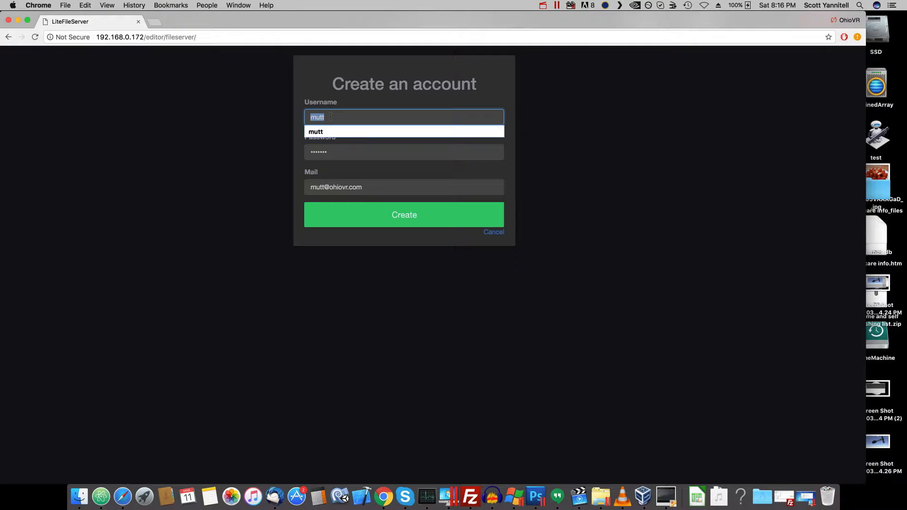
type("Bobby")
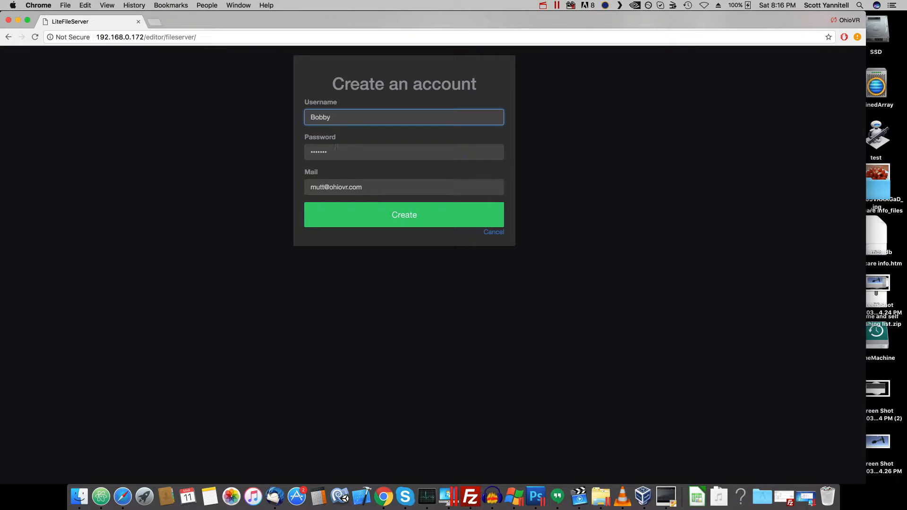
left_click_drag(324, 188, 279, 188)
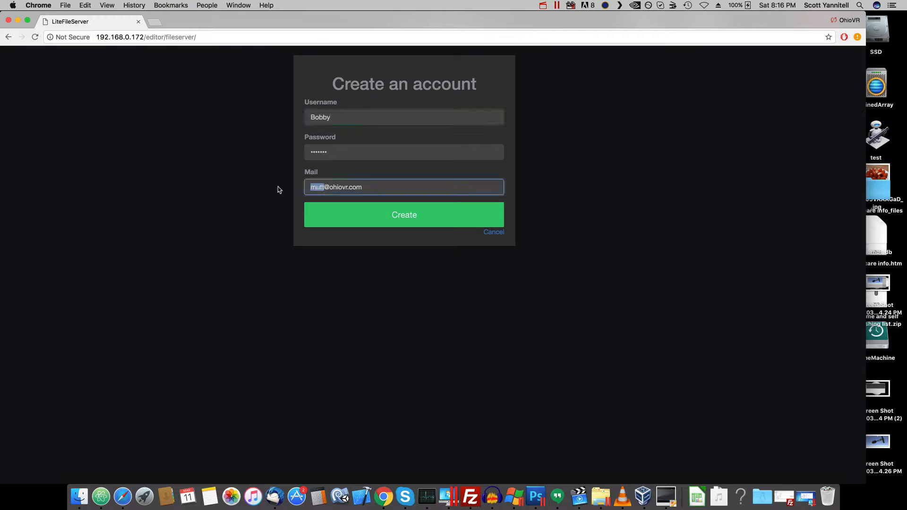
type("bobby")
left_click(418, 224)
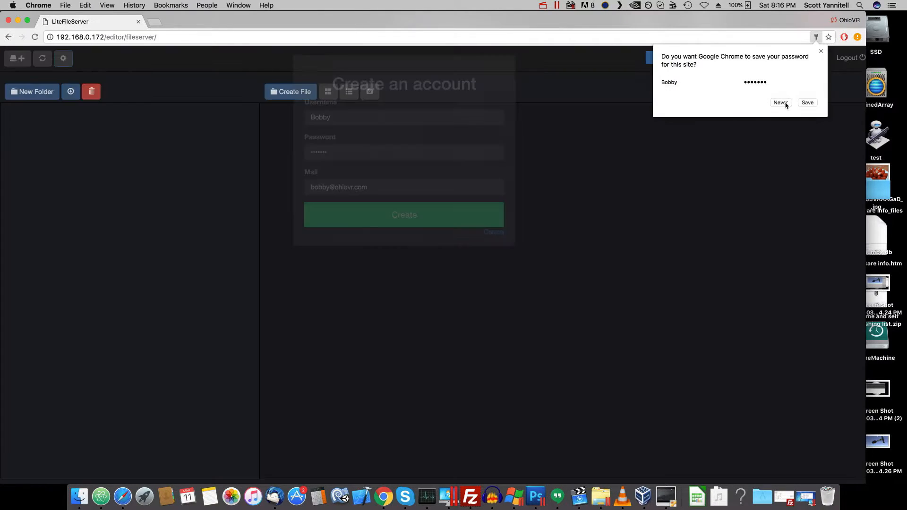
left_click(807, 102)
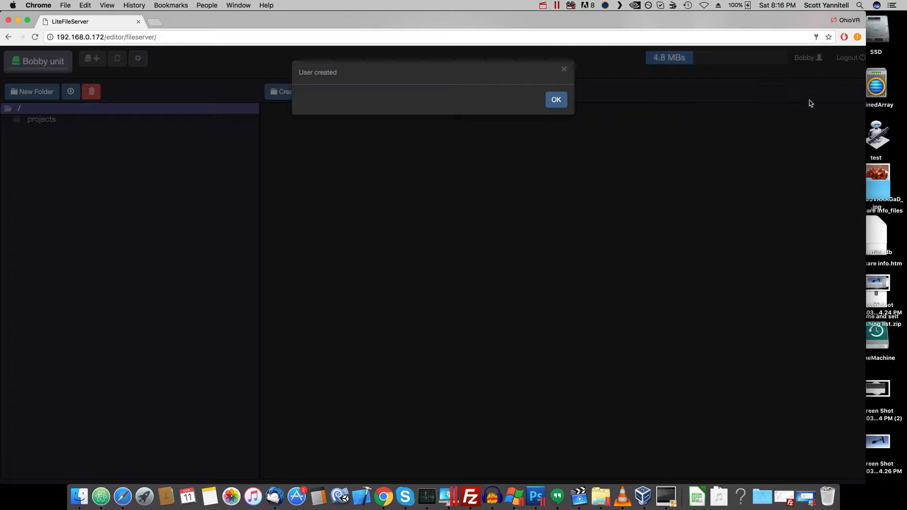
left_click(562, 108)
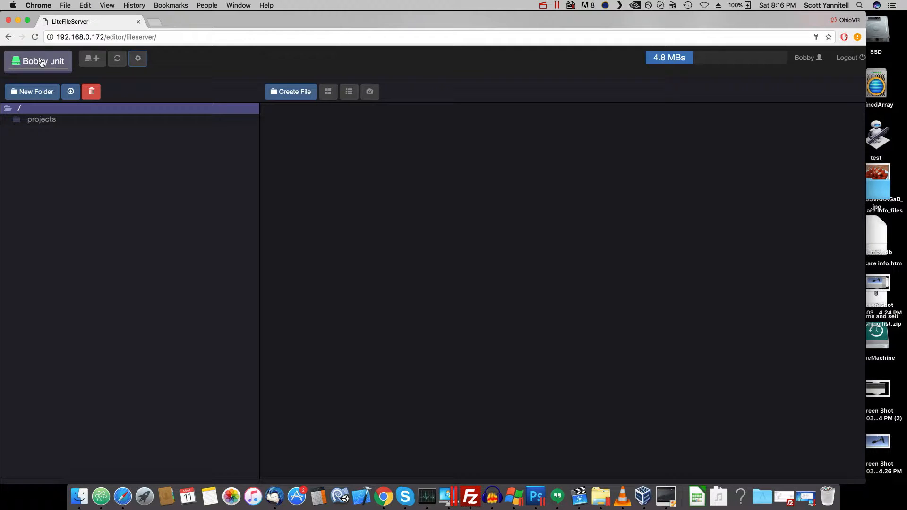
- Set the new user's unit to the maximum size of 209715200 and save the unit configuration
left_click(136, 59)
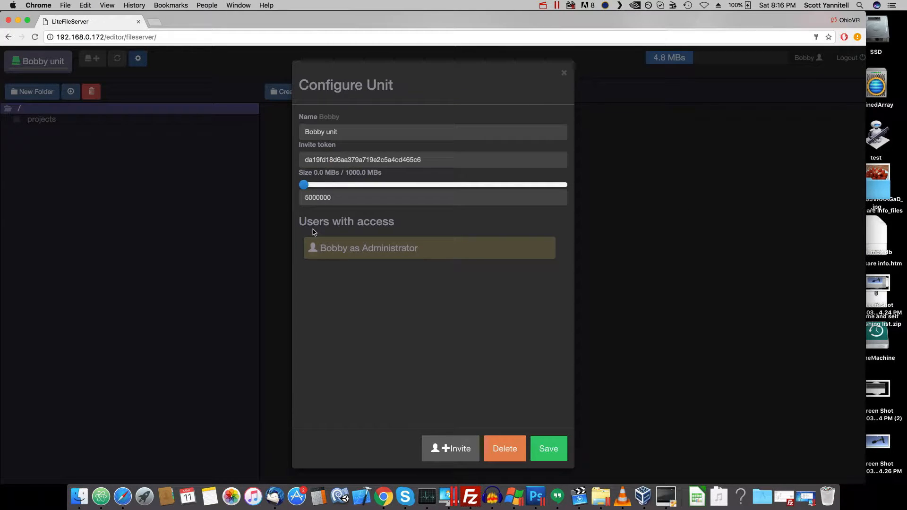
mouse_move(305, 185)
left_click_drag(303, 185, 574, 181)
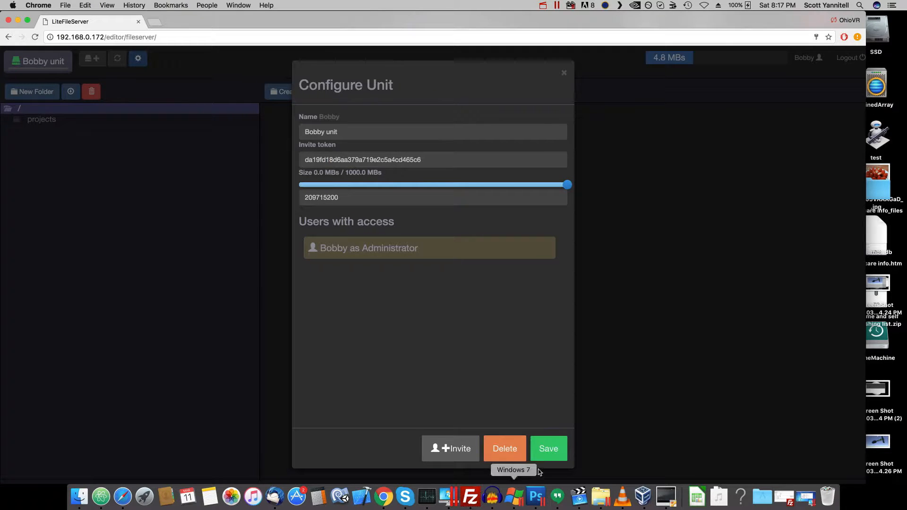
left_click(548, 449)
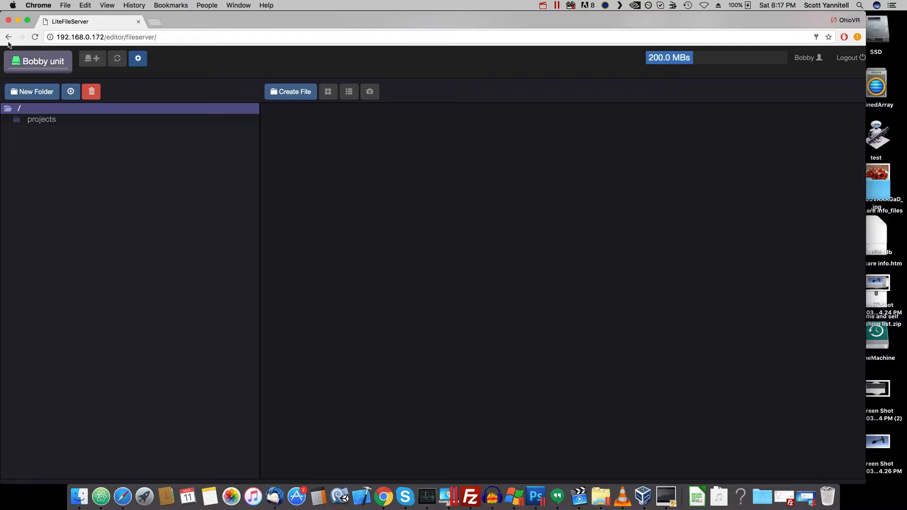
- Go from the file server to the WebGLStudio editor at 192.168.0.172/editor/
left_click(202, 37)
left_click(202, 37)
key("BackSpace")
key("BackSpace")
key("BackSpace")
key("BackSpace")
key("BackSpace")
key("BackSpace")
key("BackSpace")
key("BackSpace")
key("BackSpace")
key("BackSpace")
key("BackSpace")
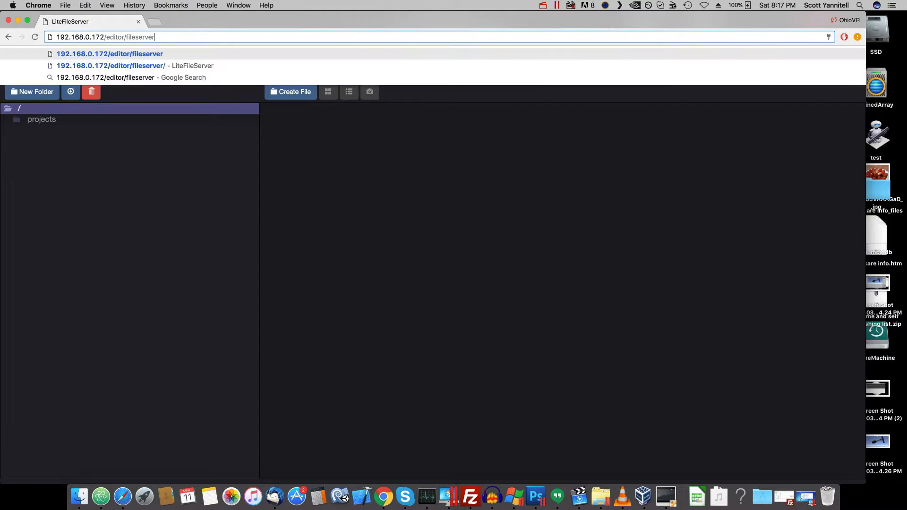
key("Return")
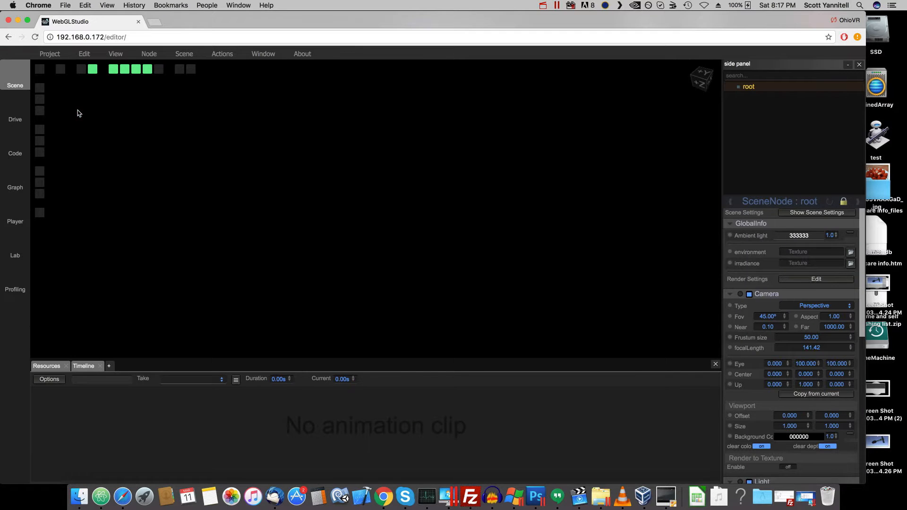
- Browse the server drive's projects folder and select the new user's unit as the current folder
left_click(15, 108)
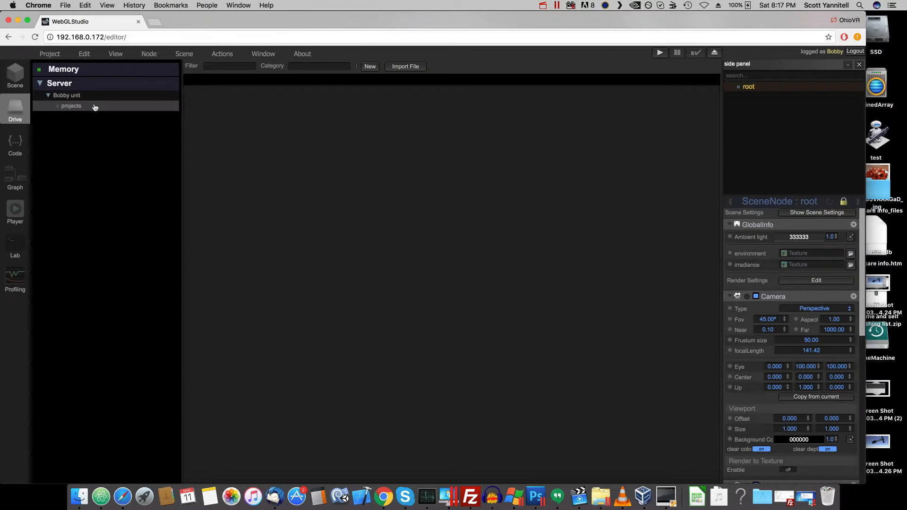
left_click(88, 97)
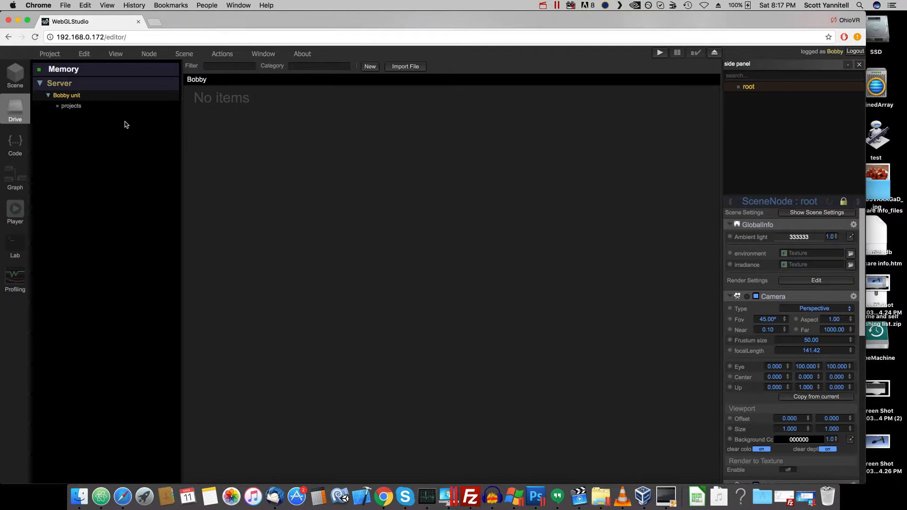
left_click(72, 105)
left_click(77, 99)
left_click(66, 86)
left_click(65, 97)
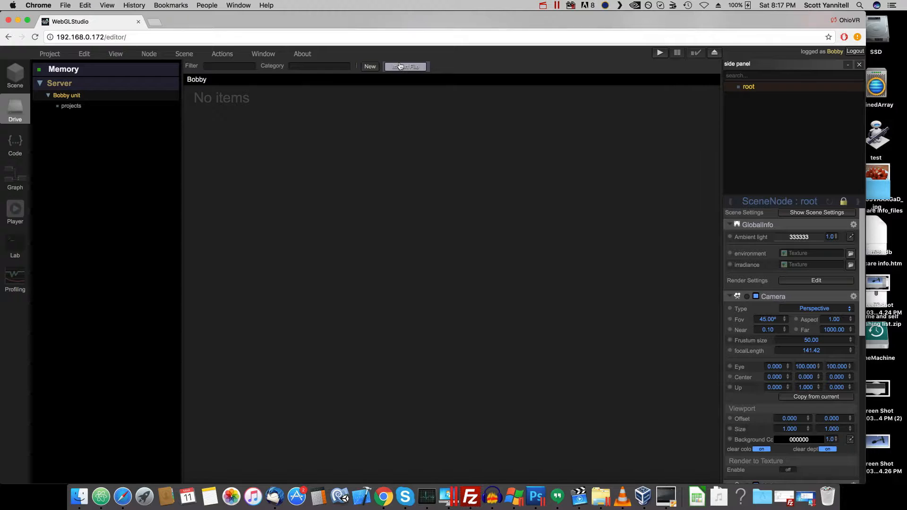
- Import Venus.obj from the venus folder on the Desktop into the new user's unit and insert it in the scene
left_click(406, 66)
left_click(541, 214)
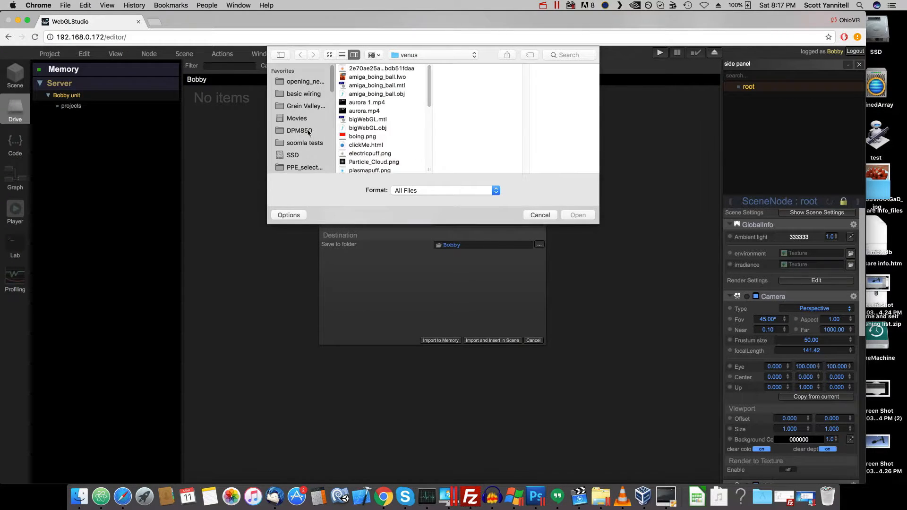
scroll(307, 135, "down", 4)
scroll(307, 135, "up", 5)
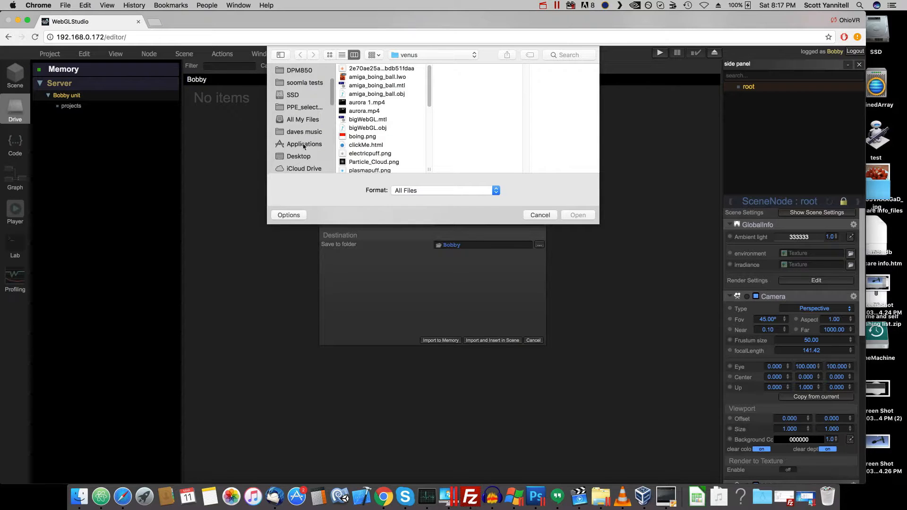
left_click(303, 157)
scroll(374, 143, "down", 10)
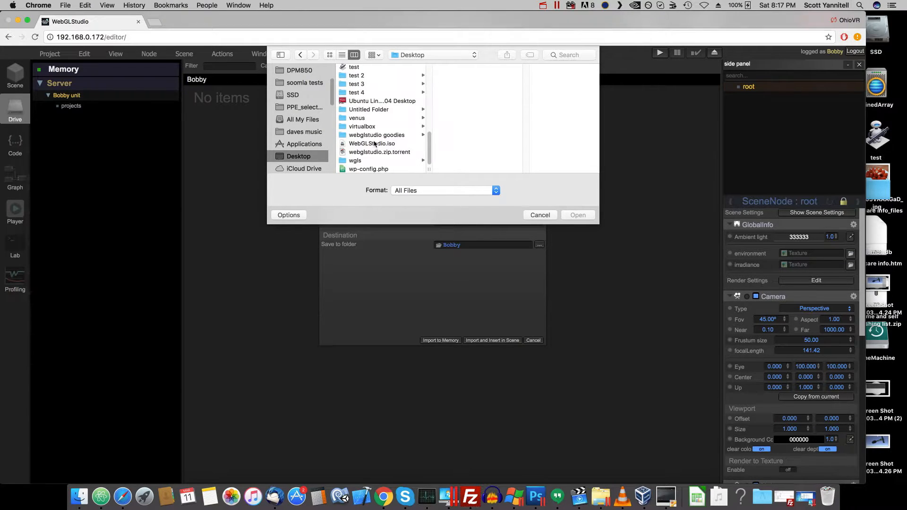
left_click(362, 119)
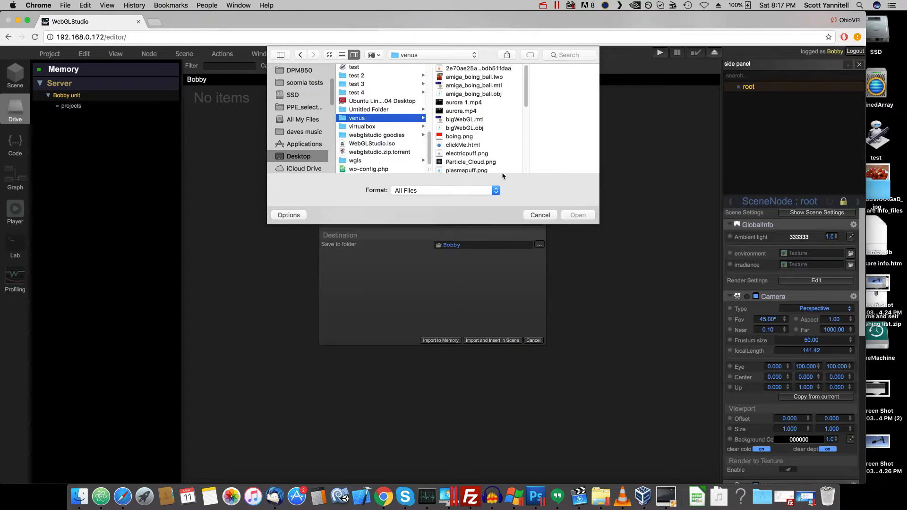
scroll(478, 158, "down", 10)
scroll(478, 157, "up", 1)
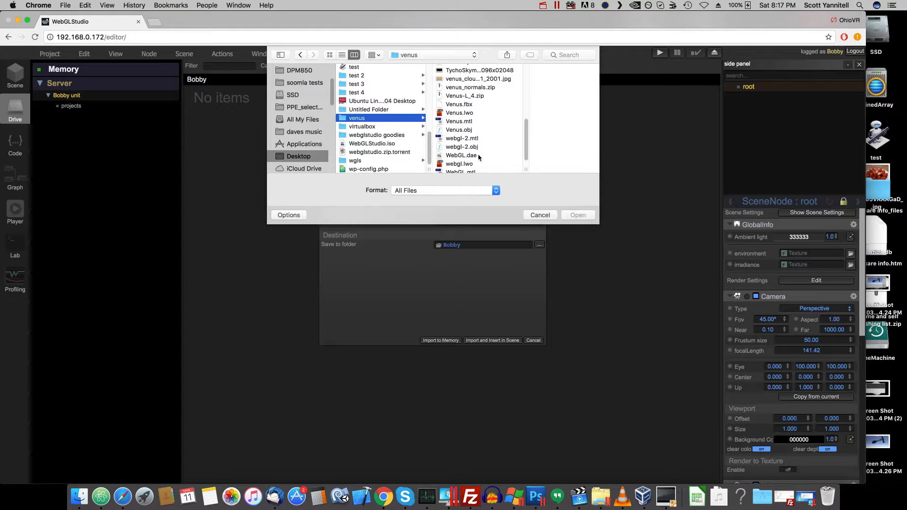
left_click(459, 130)
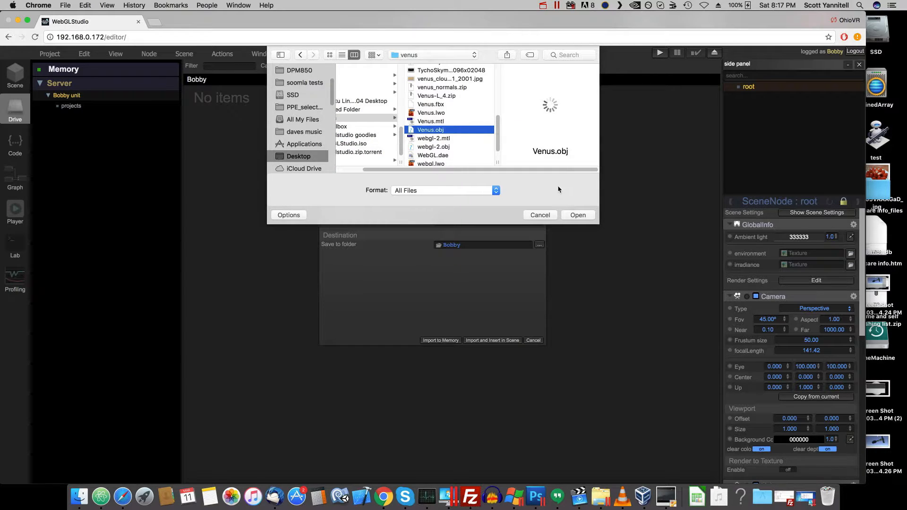
left_click(577, 215)
left_click(492, 341)
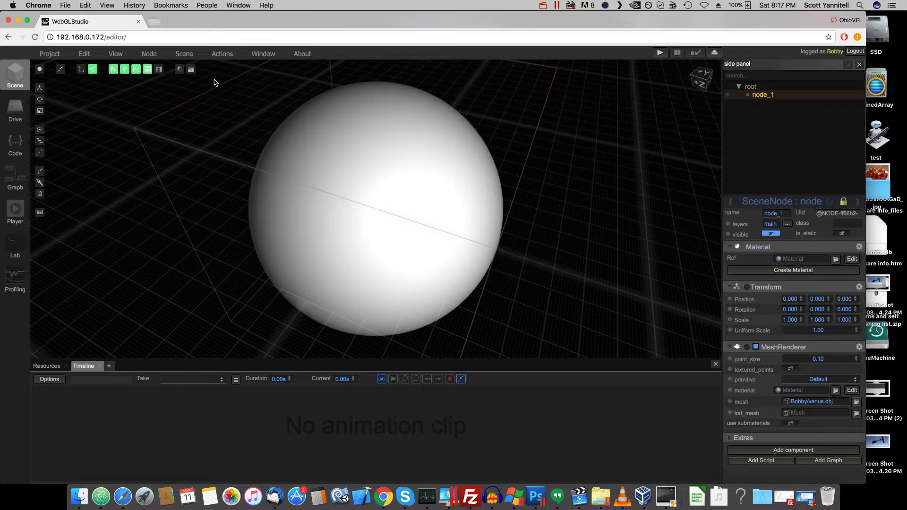
- Import the Venus cloud JPG from the venus folder into the user's unit and insert it in the scene as the sphere's texture
left_click(16, 110)
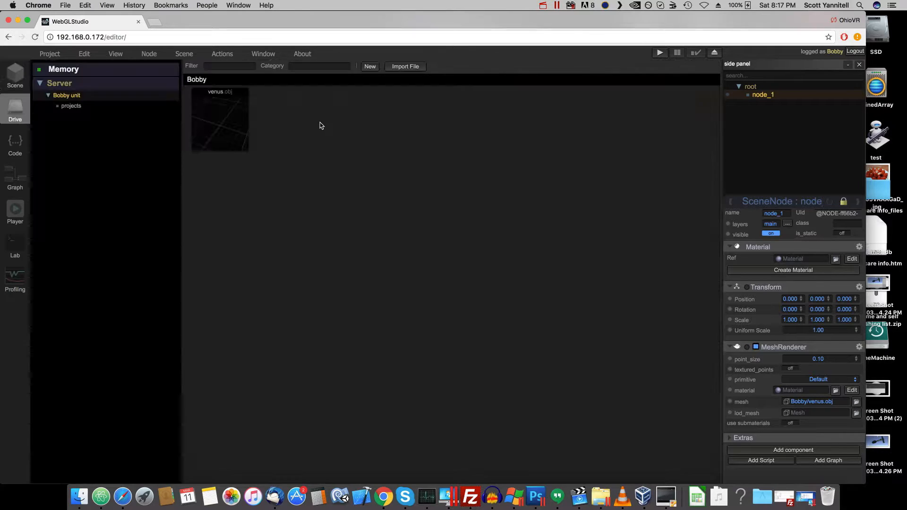
left_click(399, 67)
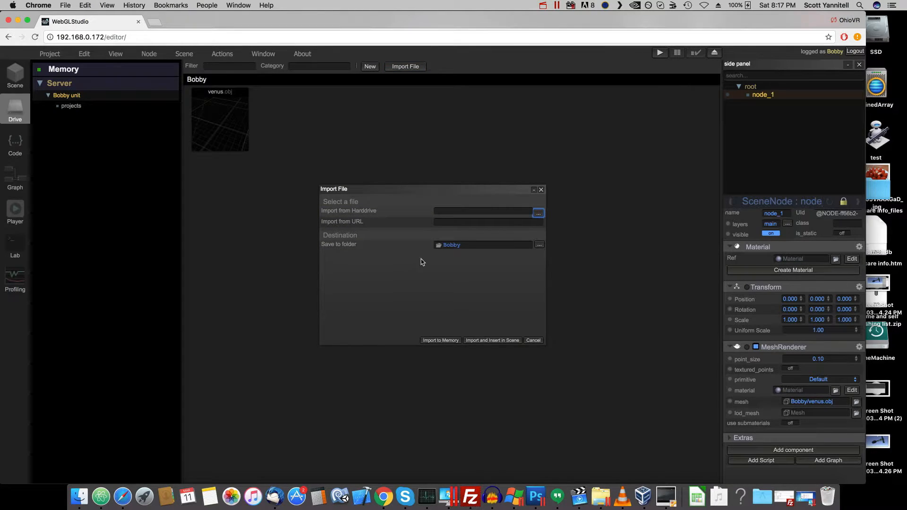
left_click(538, 214)
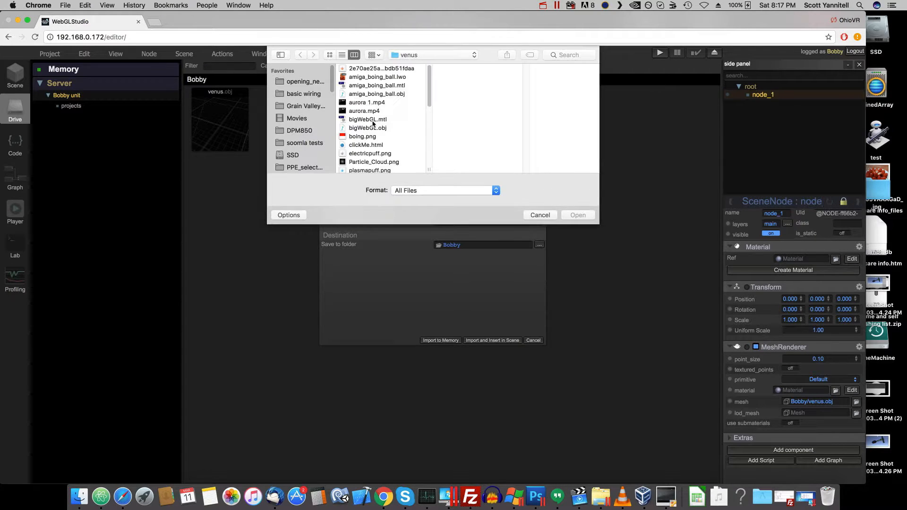
scroll(390, 109, "down", 10)
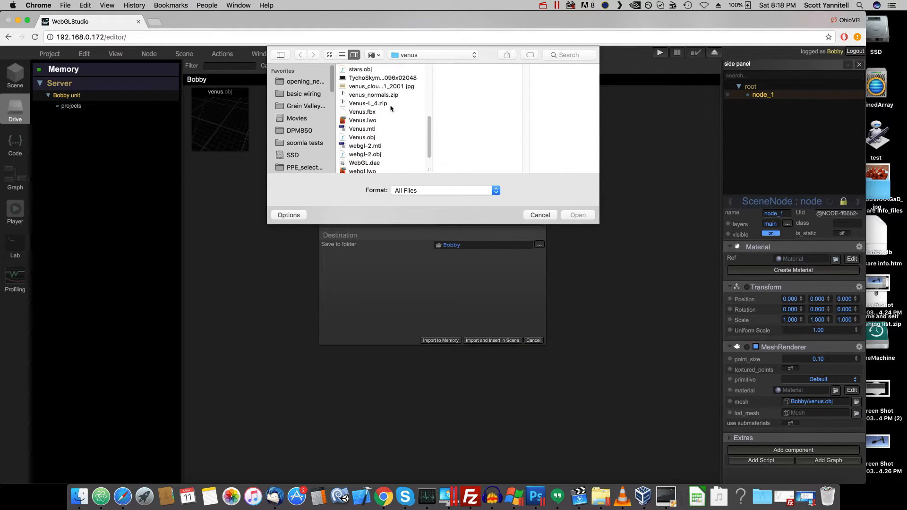
scroll(390, 108, "up", 5)
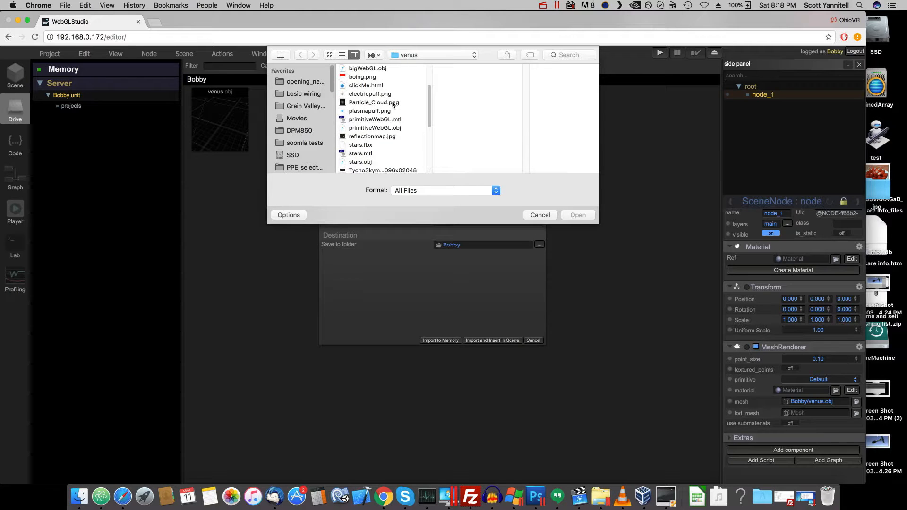
scroll(393, 103, "down", 3)
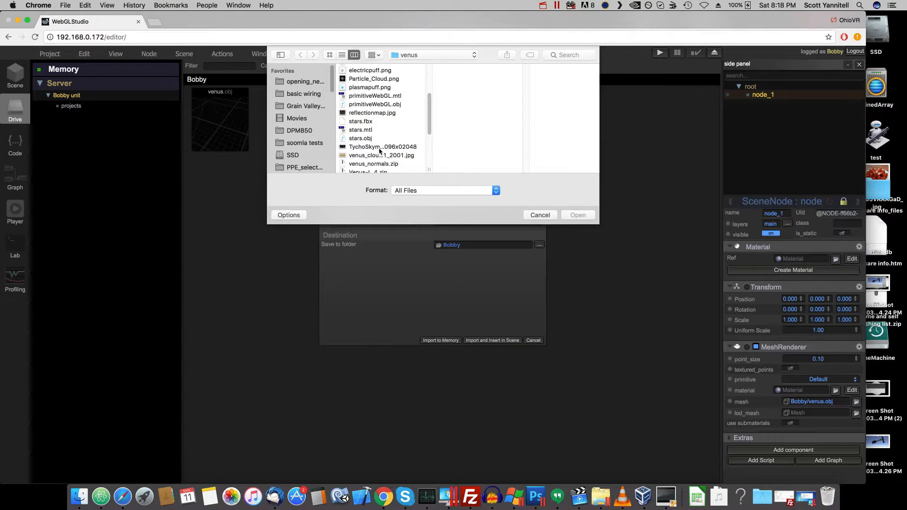
left_click(380, 154)
left_click(577, 215)
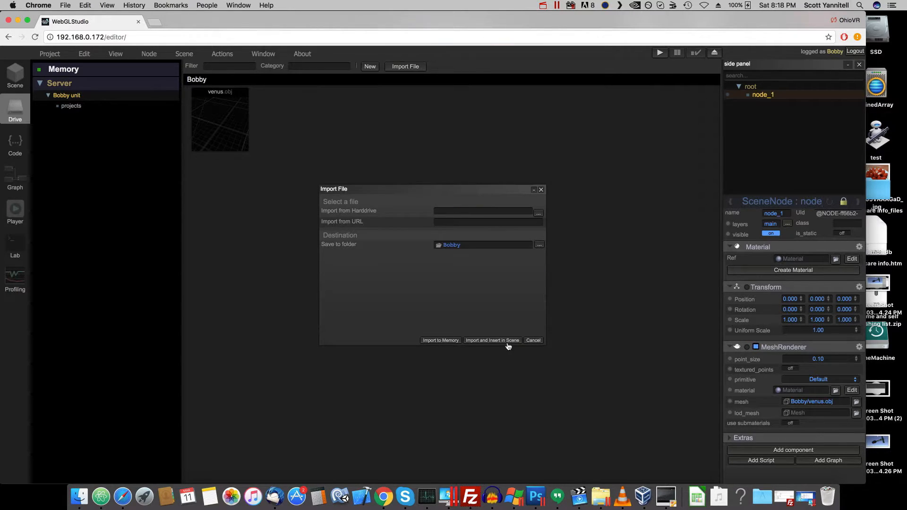
left_click(508, 344)
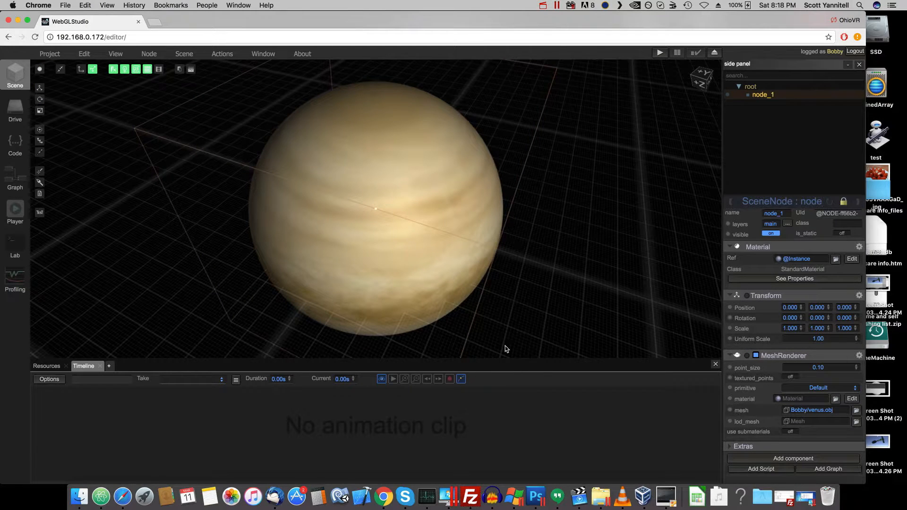
- Save the Venus scene to the server as "venus" in the projects folder of the new user's unit
left_click_drag(532, 330, 369, 277)
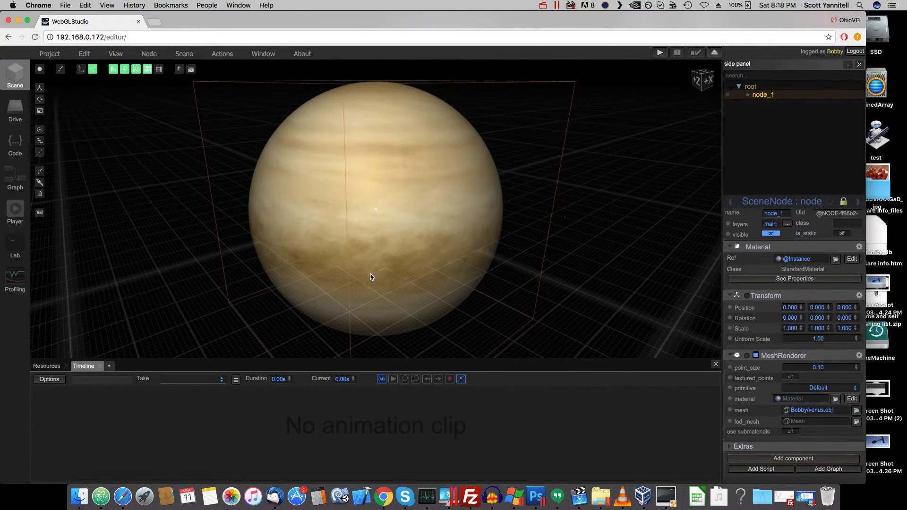
left_click_drag(587, 224, 283, 205)
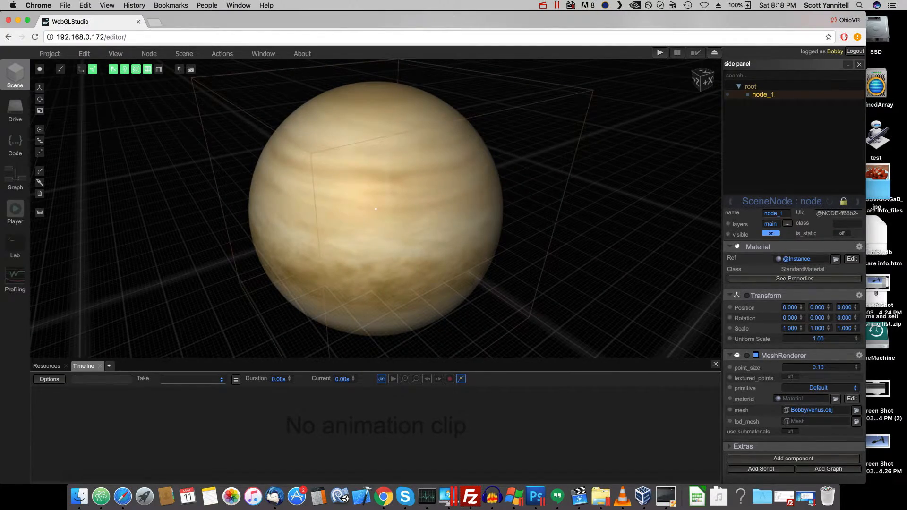
left_click(53, 55)
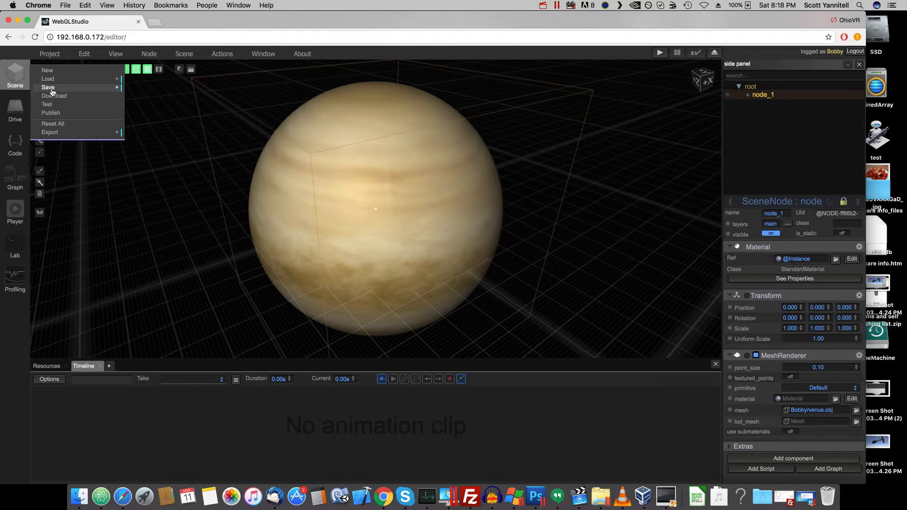
left_click(51, 93)
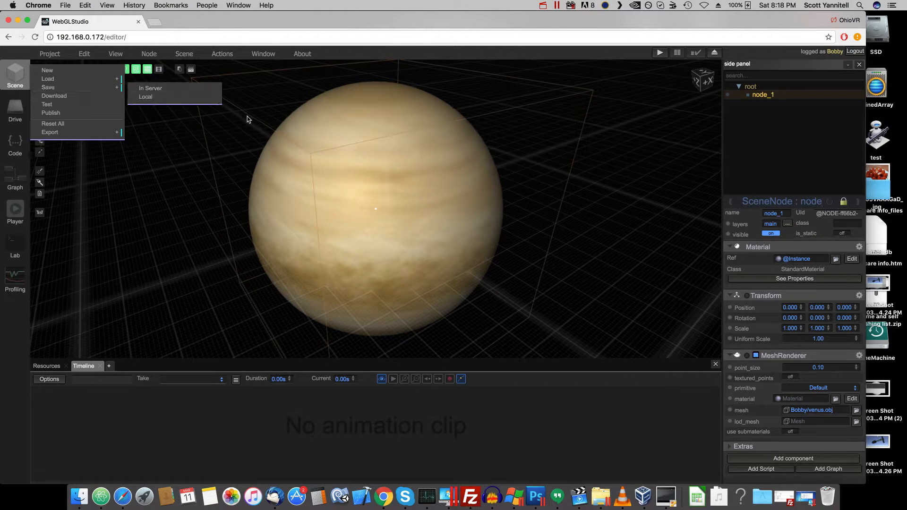
left_click(49, 54)
left_click(53, 89)
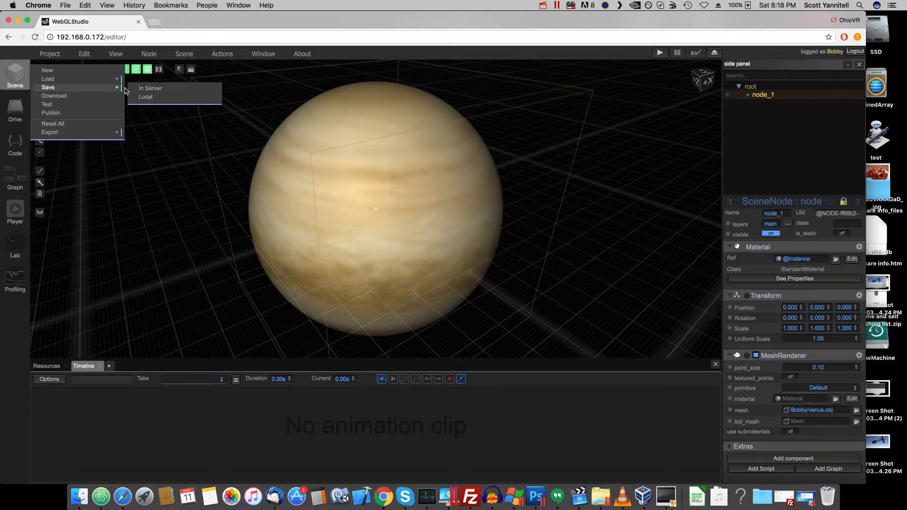
left_click(149, 90)
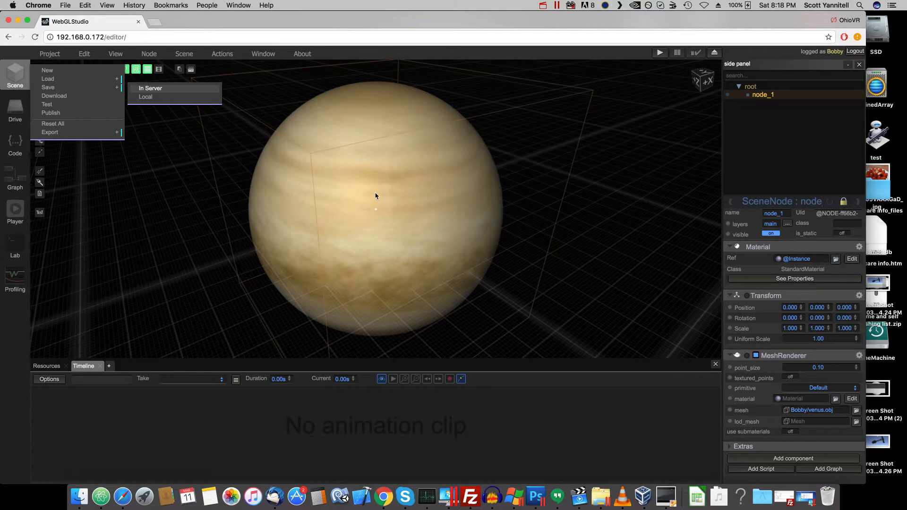
left_click(364, 209)
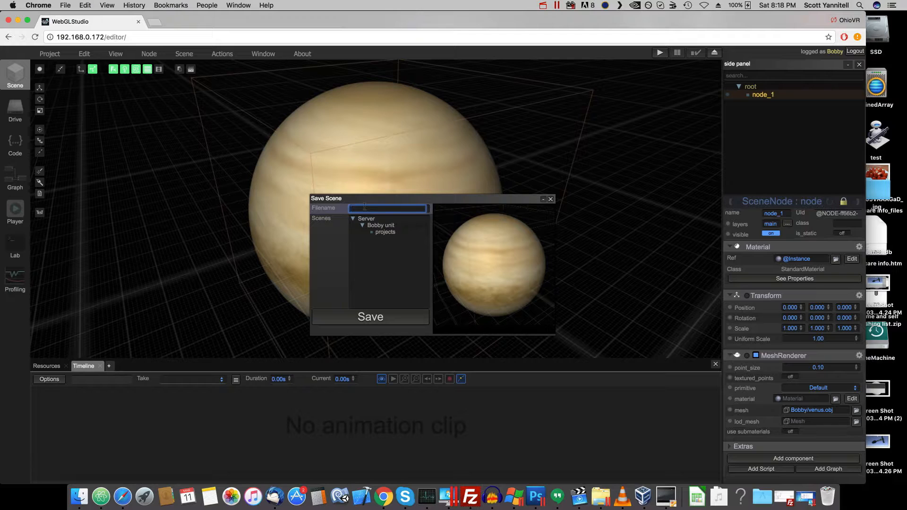
type("venus")
left_click(368, 315)
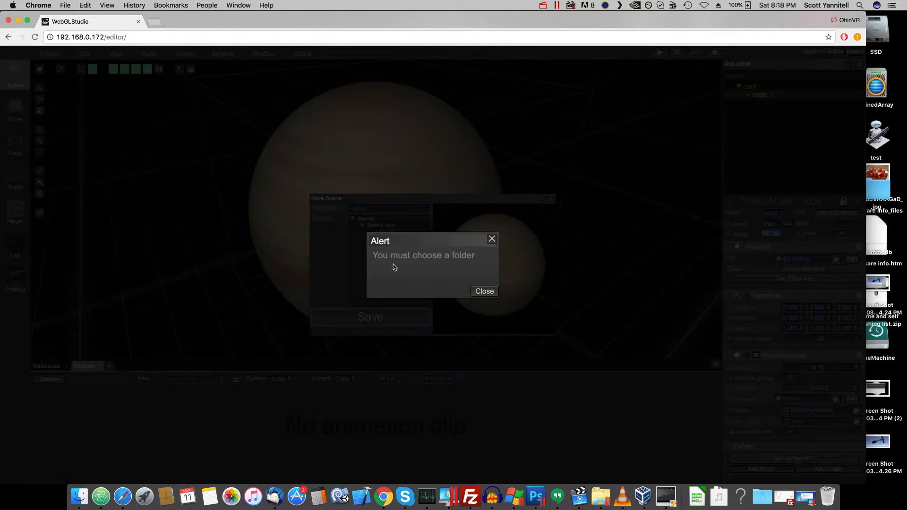
left_click(484, 291)
left_click(378, 234)
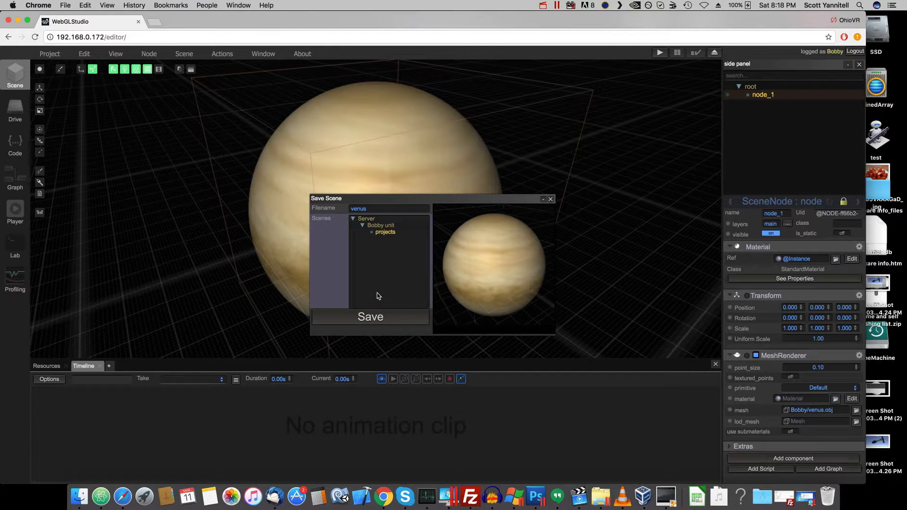
left_click(378, 317)
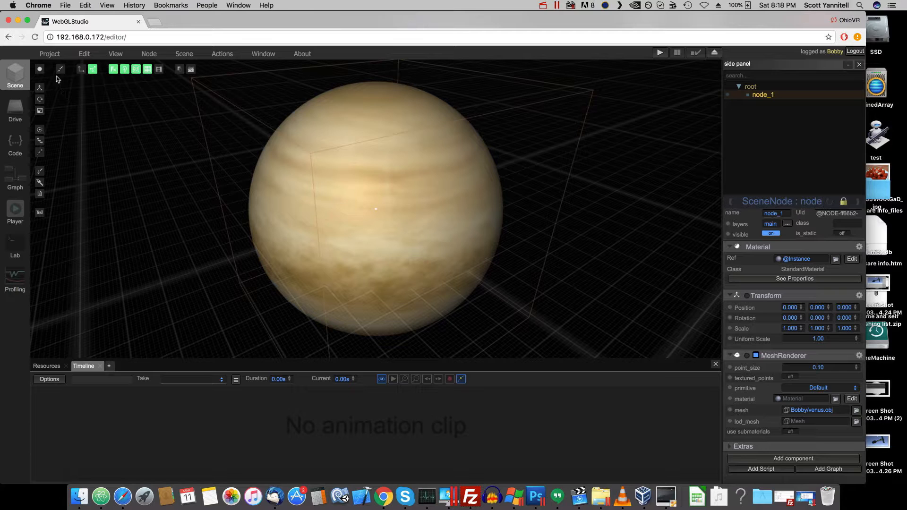
- Reset the whole project and reload the editor page at 192.168.0.172/editor/
left_click(49, 54)
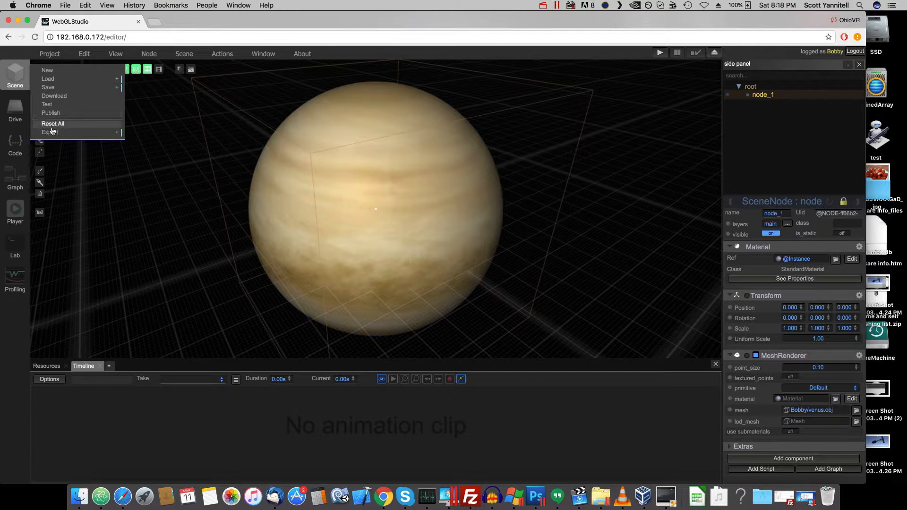
left_click(52, 123)
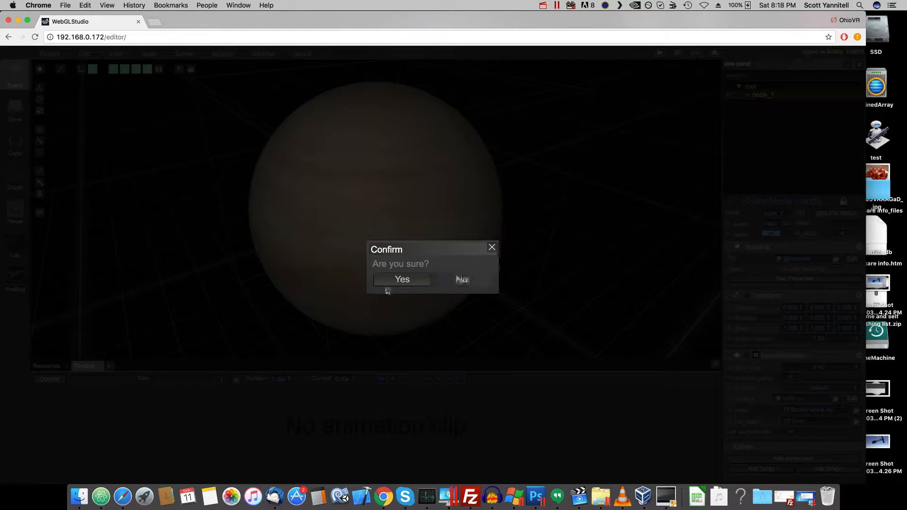
left_click(399, 281)
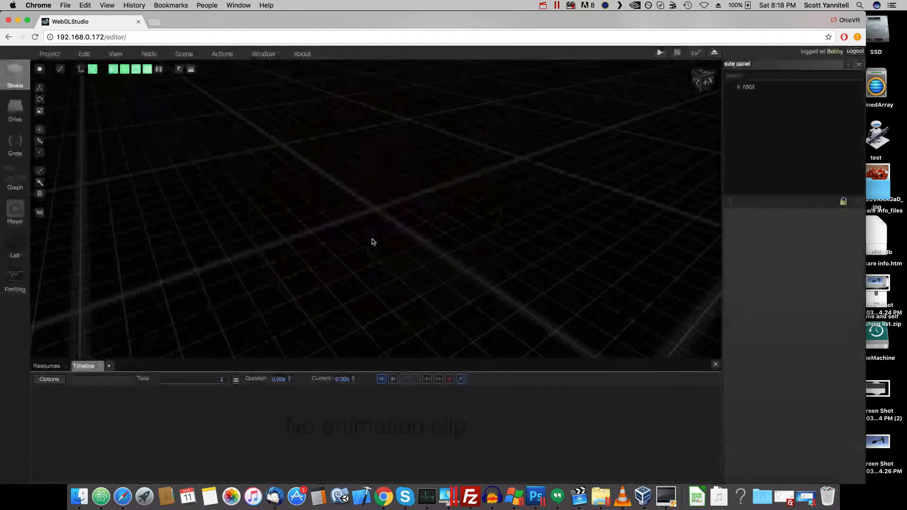
left_click(53, 55)
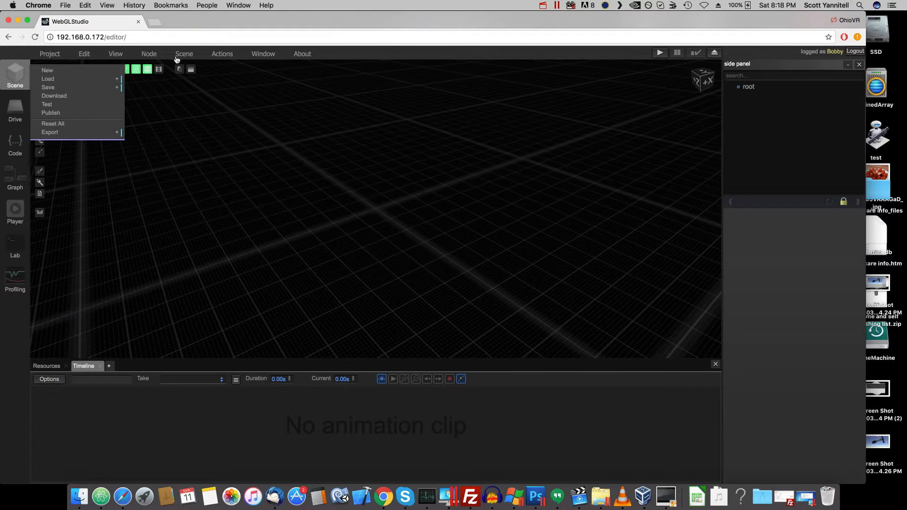
left_click(165, 38)
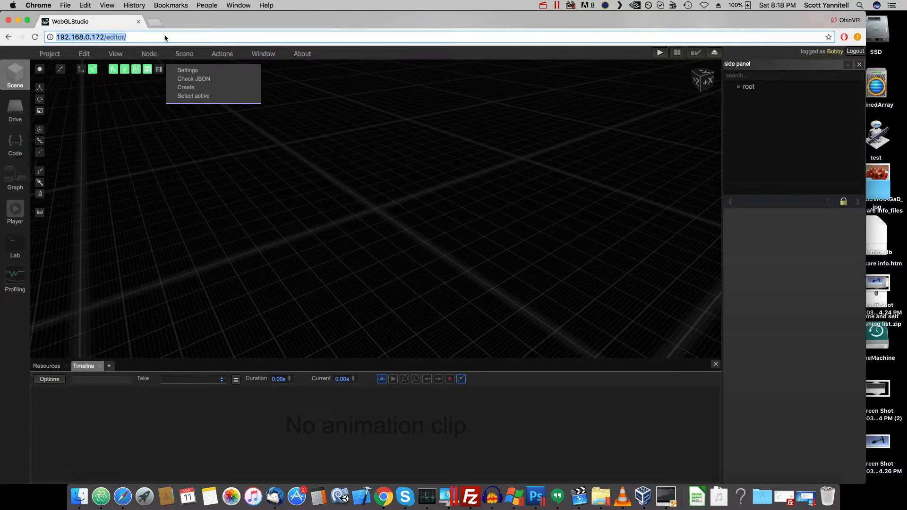
key("Return")
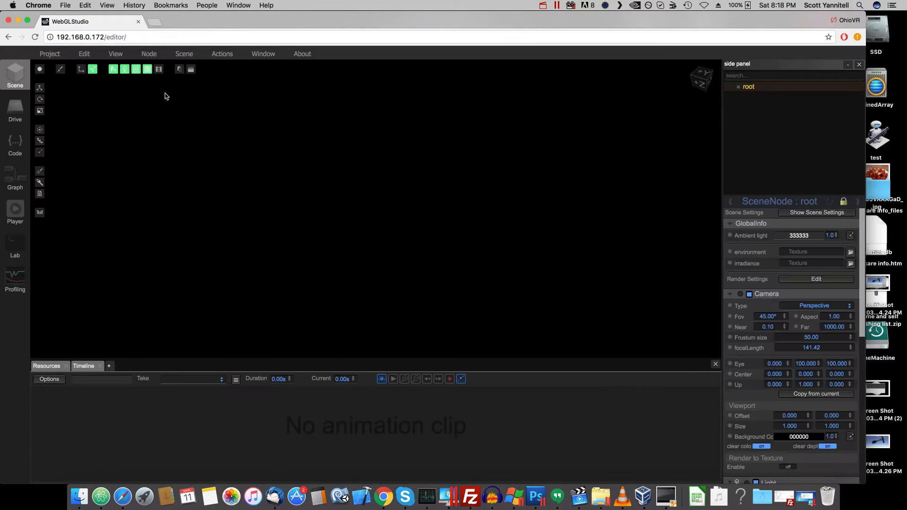
- Load the saved venus scene from the server, replacing the current empty scene
left_click(51, 55)
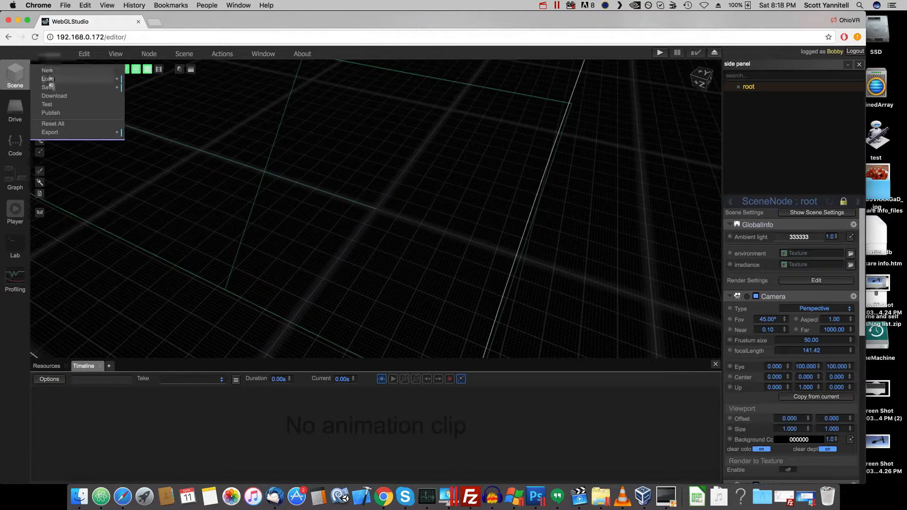
left_click(49, 79)
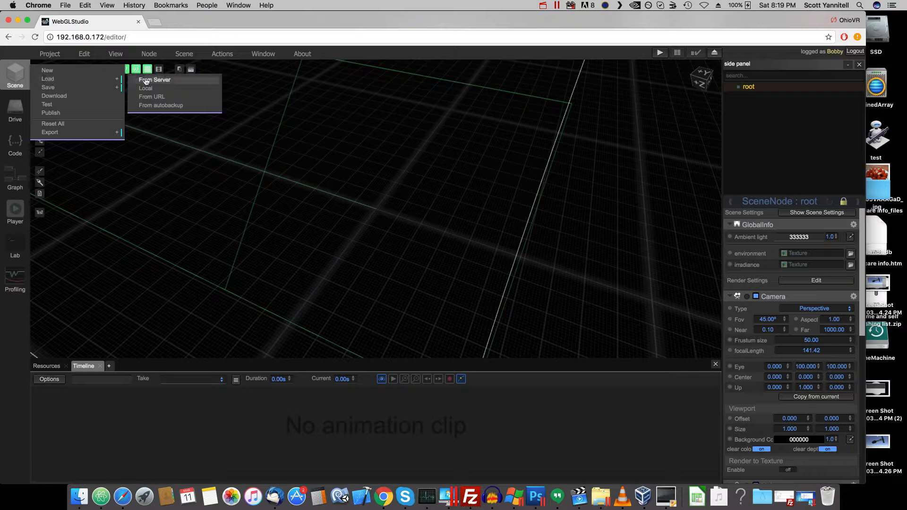
left_click(146, 81)
left_click(323, 215)
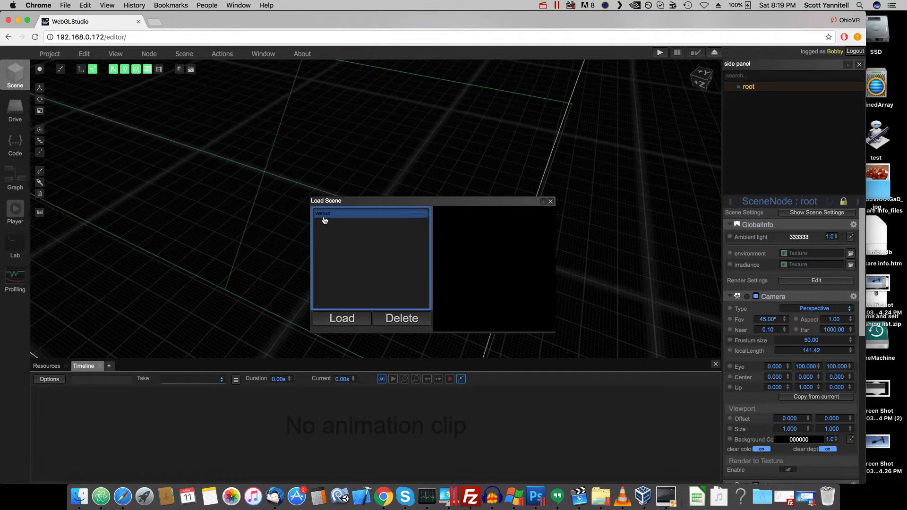
left_click(342, 318)
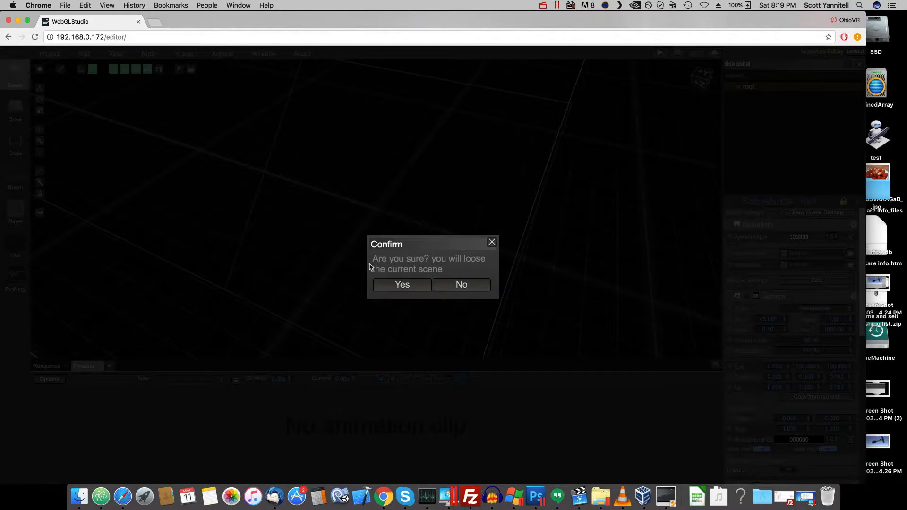
left_click(421, 286)
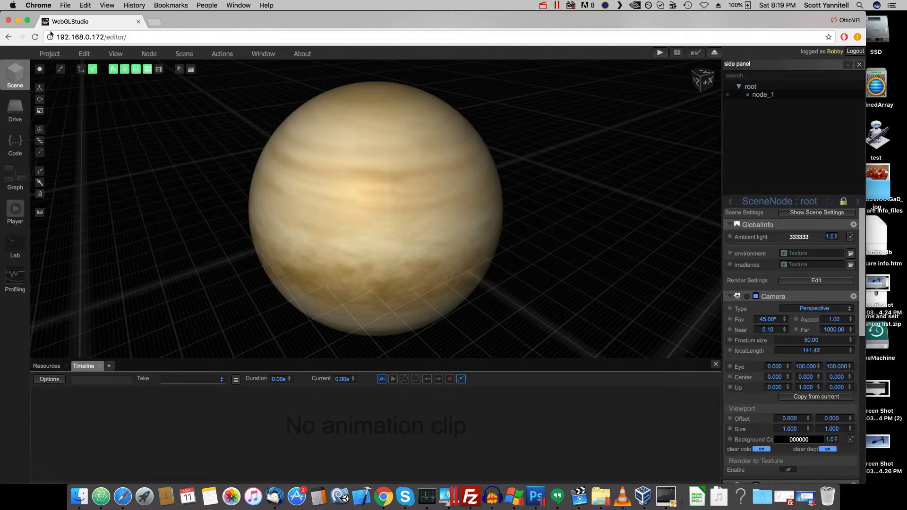
- Test the Venus scene in the WebGLStudio Player, and close the player page to return to the editor
left_click(51, 54)
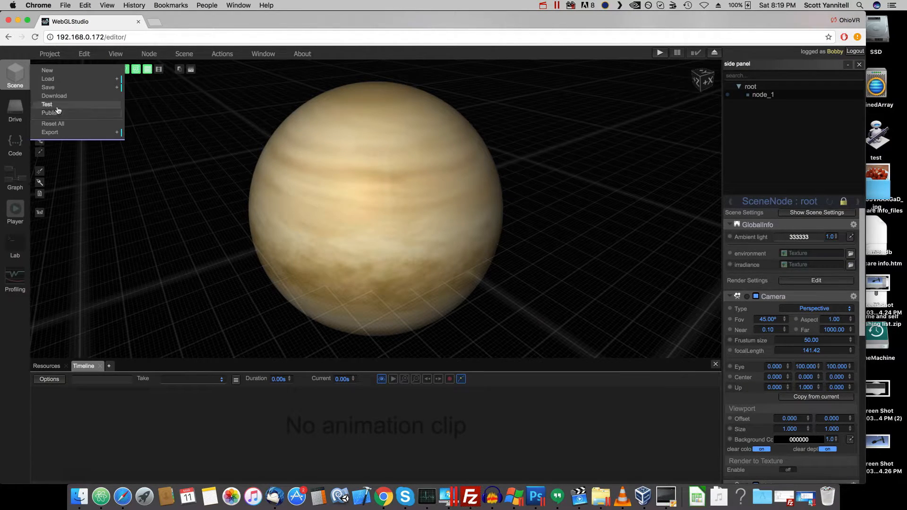
left_click(60, 110)
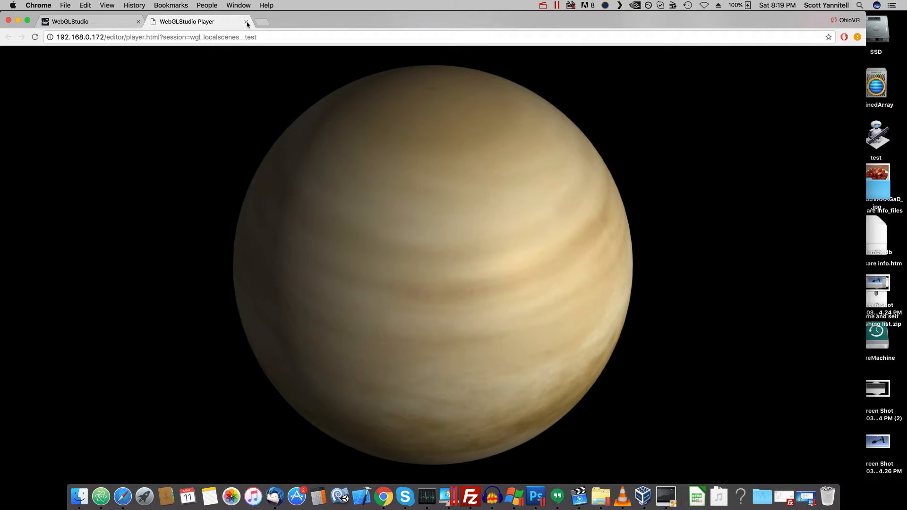
key("super+w")
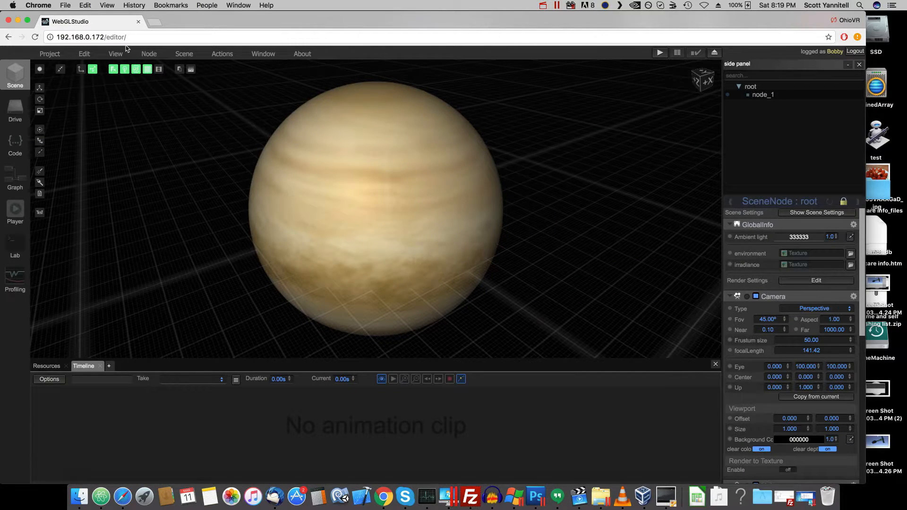
- Look at the publishing options for the venus scene and close them without publishing
left_click(59, 55)
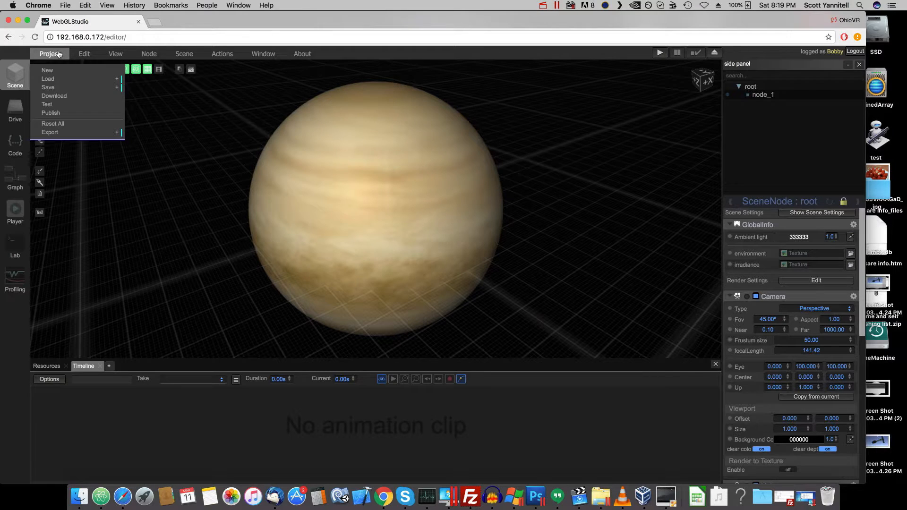
left_click(51, 113)
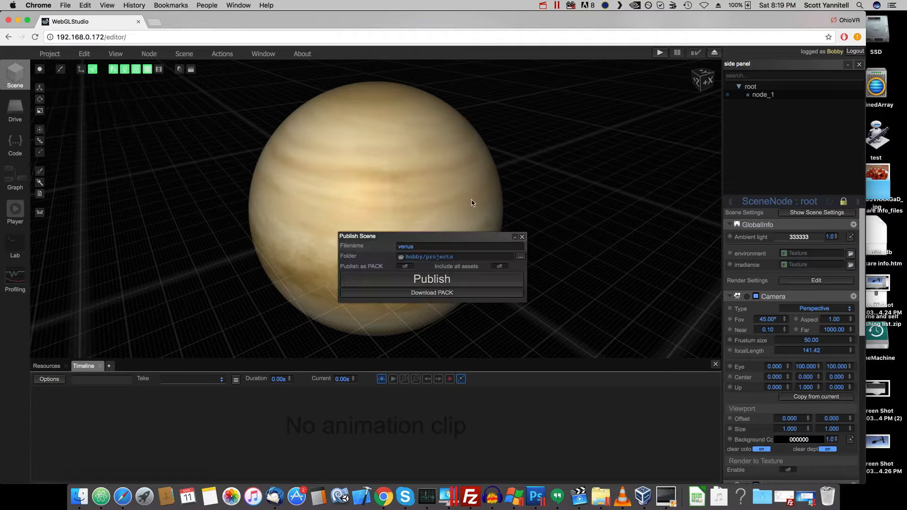
left_click(522, 236)
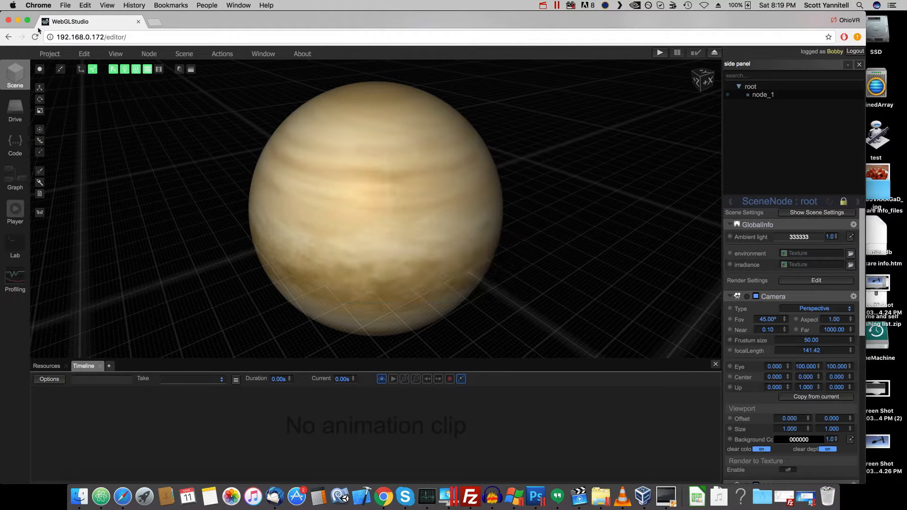
- Export the scene to a ZIP that includes the player, and show the downloaded scene (1).zip in the Downloads folder
left_click(51, 56)
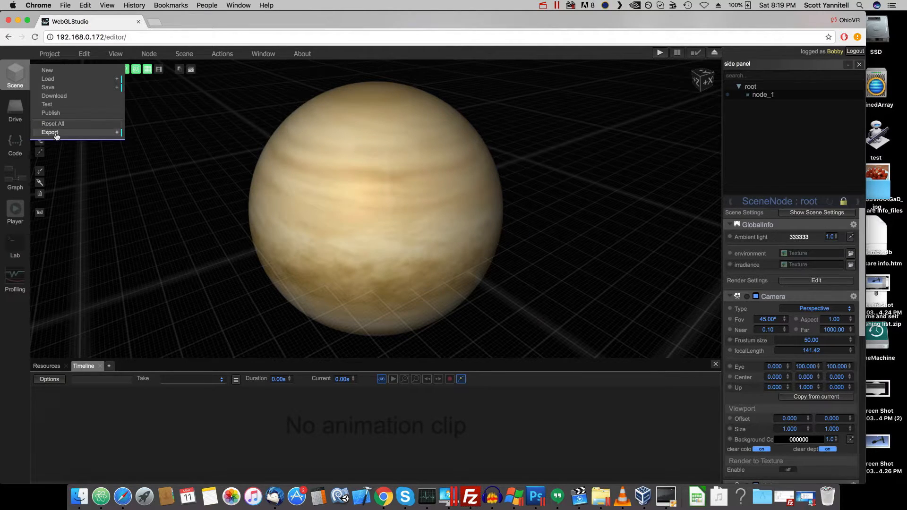
mouse_move(55, 135)
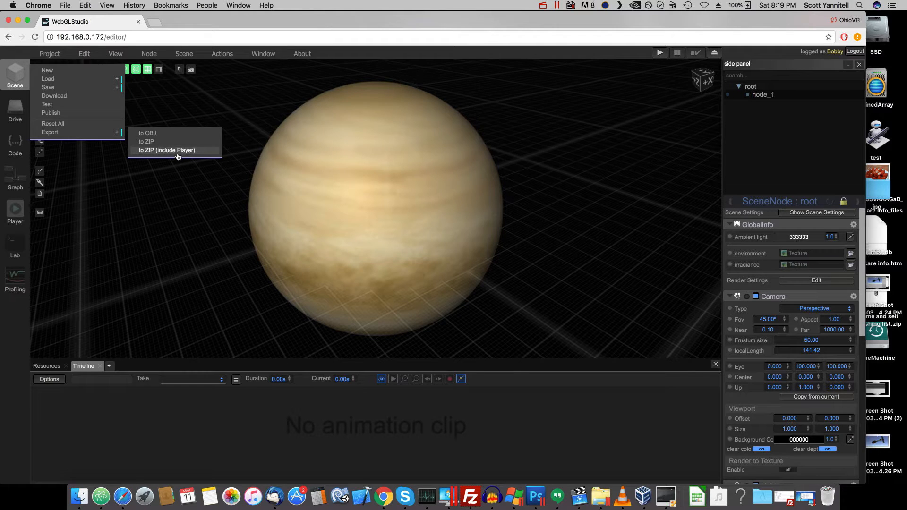
left_click(178, 155)
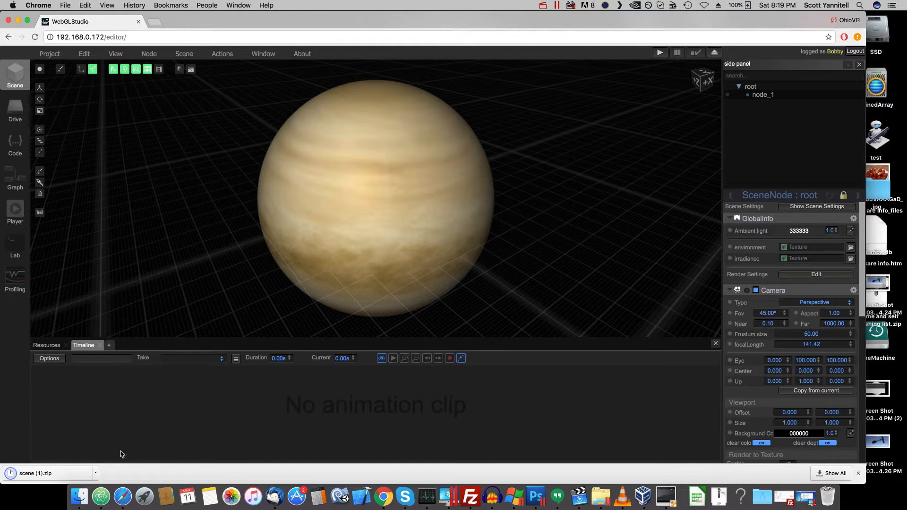
left_click(96, 473)
left_click(124, 459)
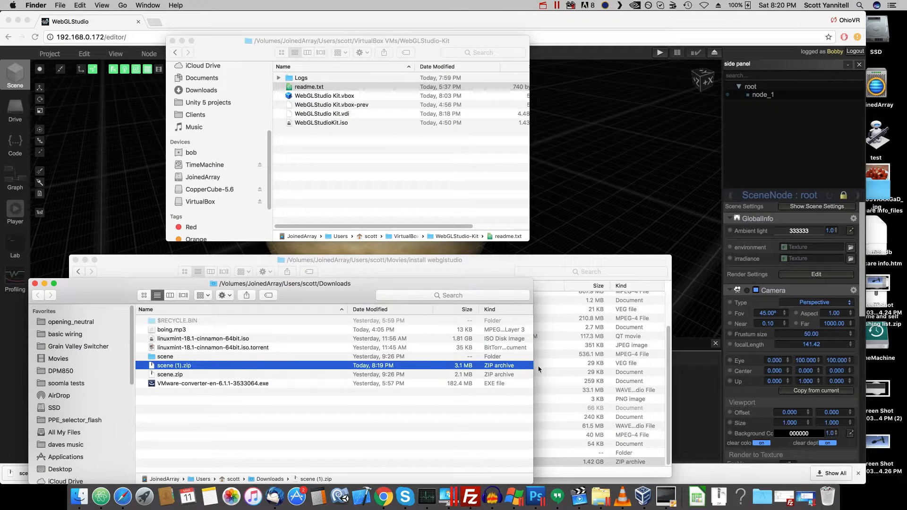
- Extract scene (1).zip in the Downloads folder and open the extracted scene (1) folder
right_click(176, 366)
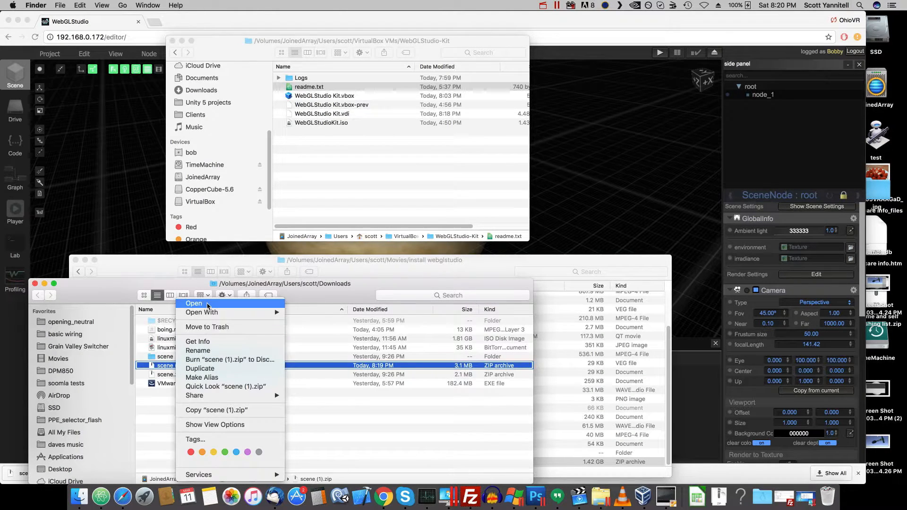
mouse_move(209, 313)
left_click(310, 316)
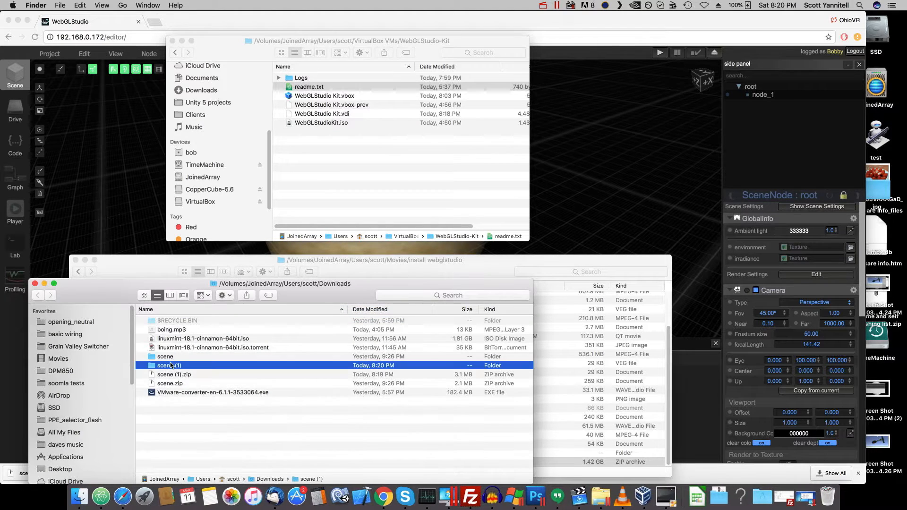
double_click(170, 365)
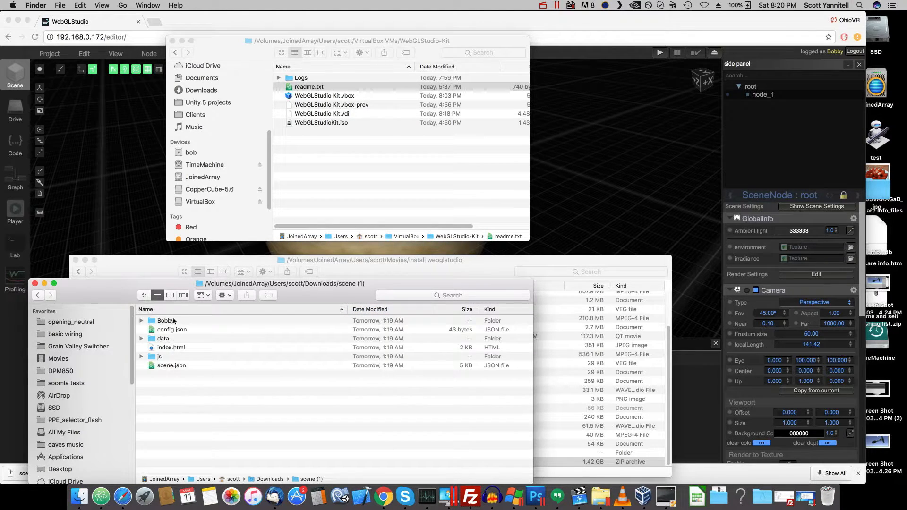
- Open the exported index.html from the extracted scene folder in Firefox, view the Venus scene, and close the browser window
left_click(166, 348)
right_click(166, 348)
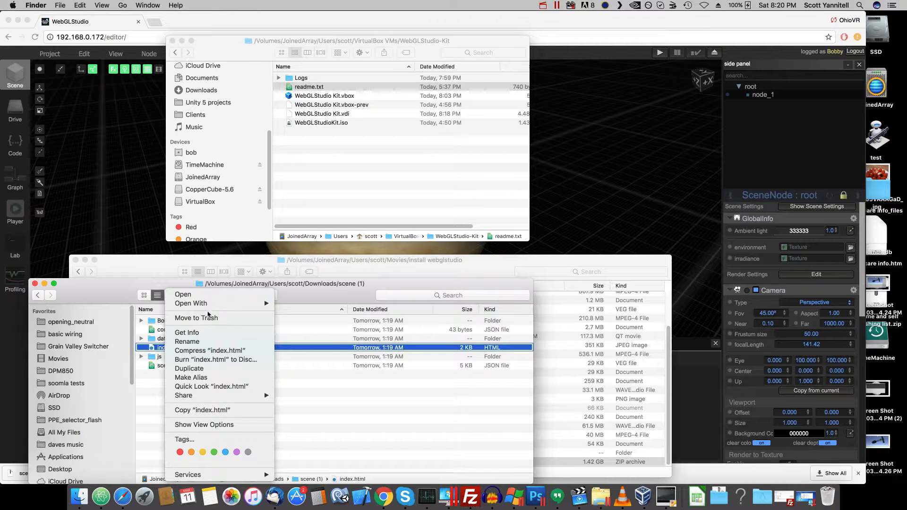
mouse_move(233, 304)
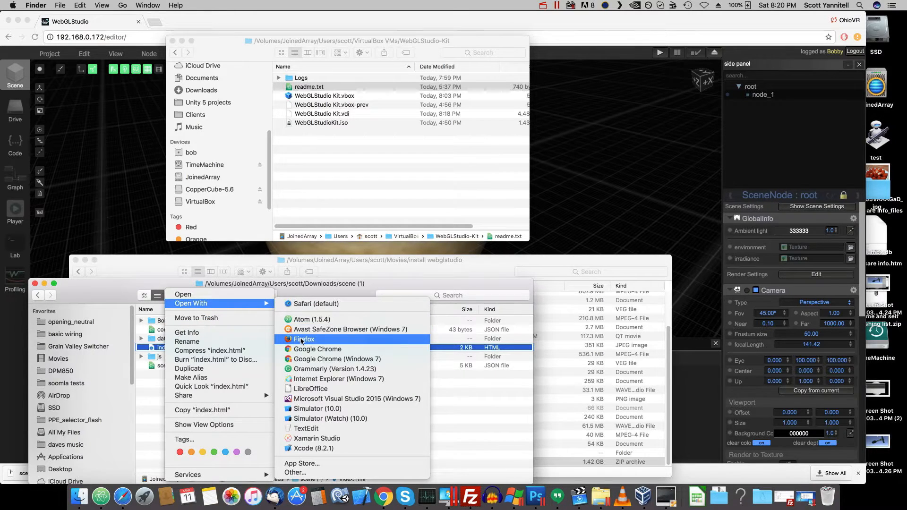
left_click(302, 339)
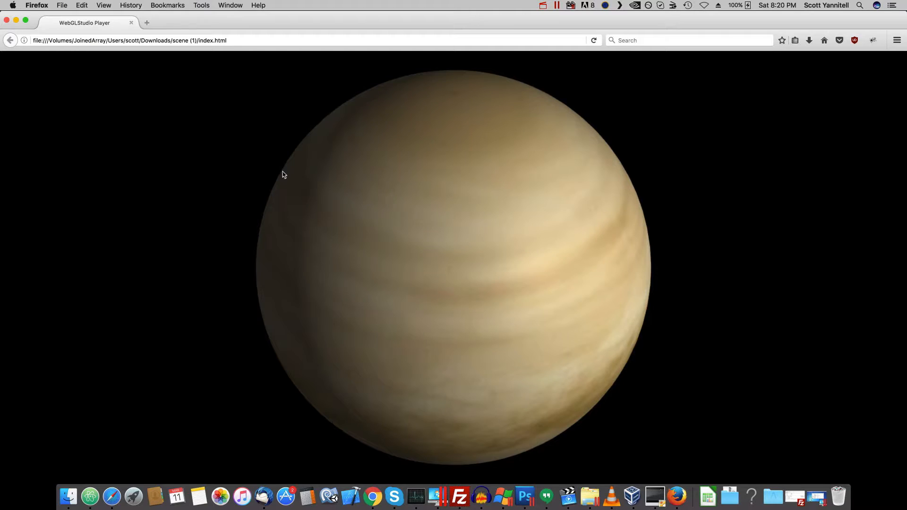
left_click(7, 20)
- In the WebGLStudio server drive, load venus.obj and update its preview image from the current scene view
left_click(113, 107)
left_click(6, 112)
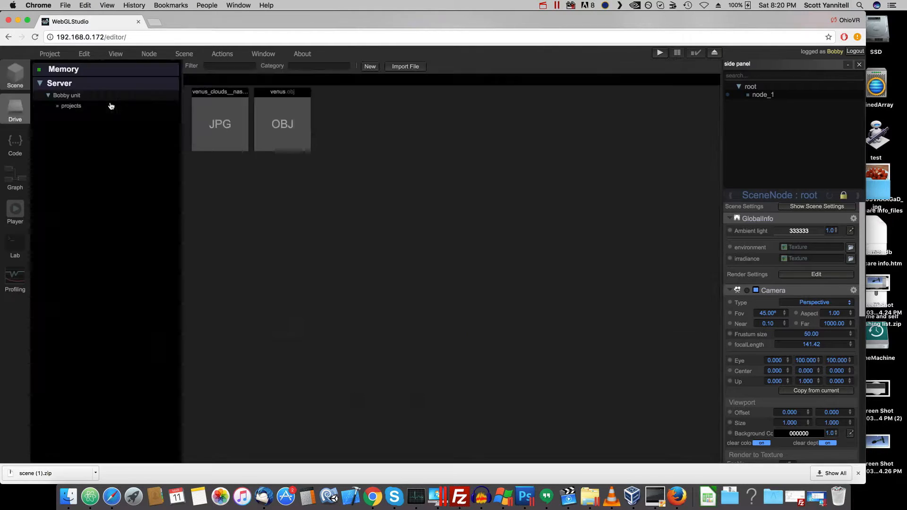
left_click(277, 128)
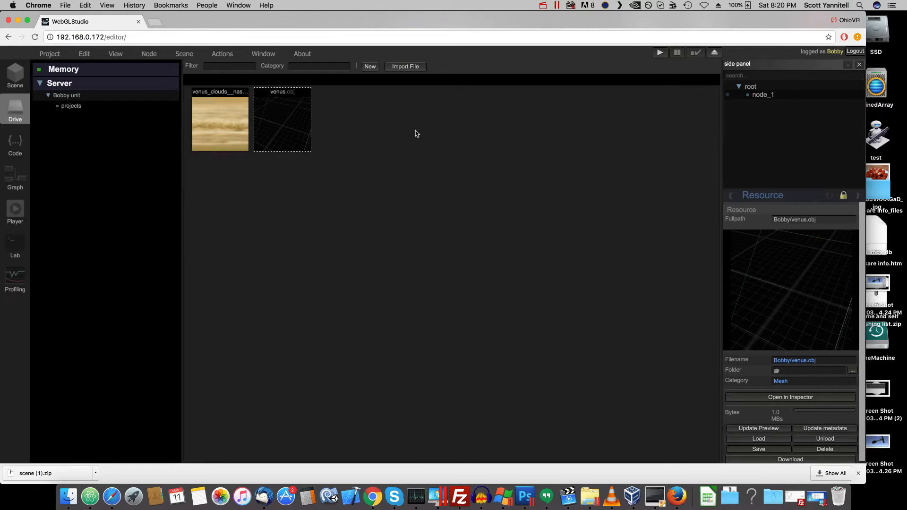
left_click(742, 439)
left_click(741, 437)
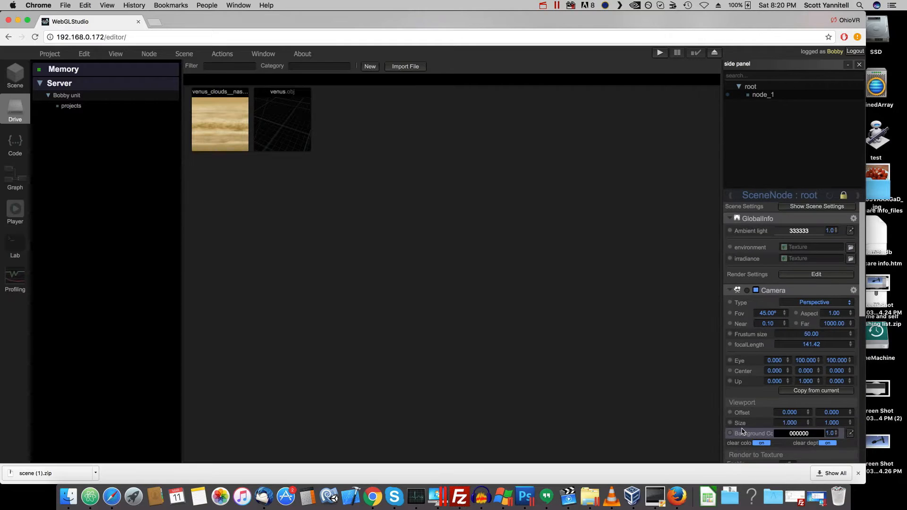
scroll(769, 437, "down", 5)
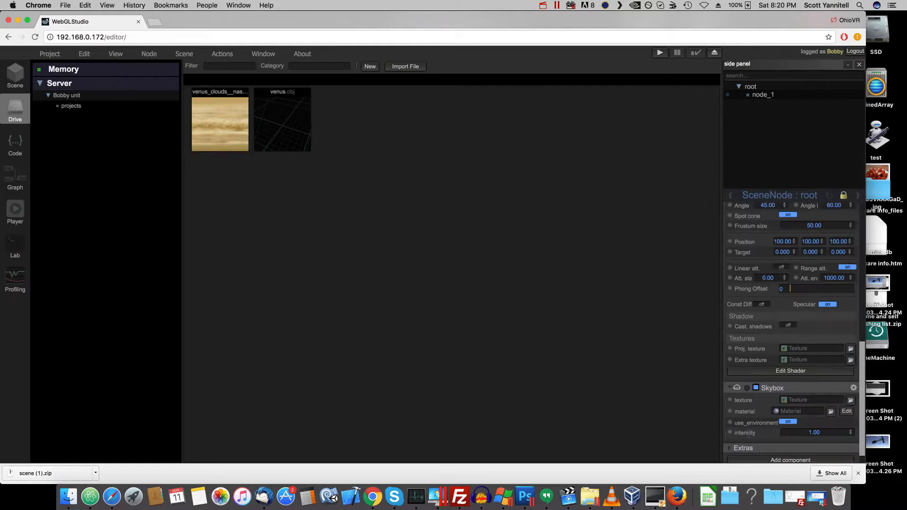
left_click(283, 124)
left_click(774, 430)
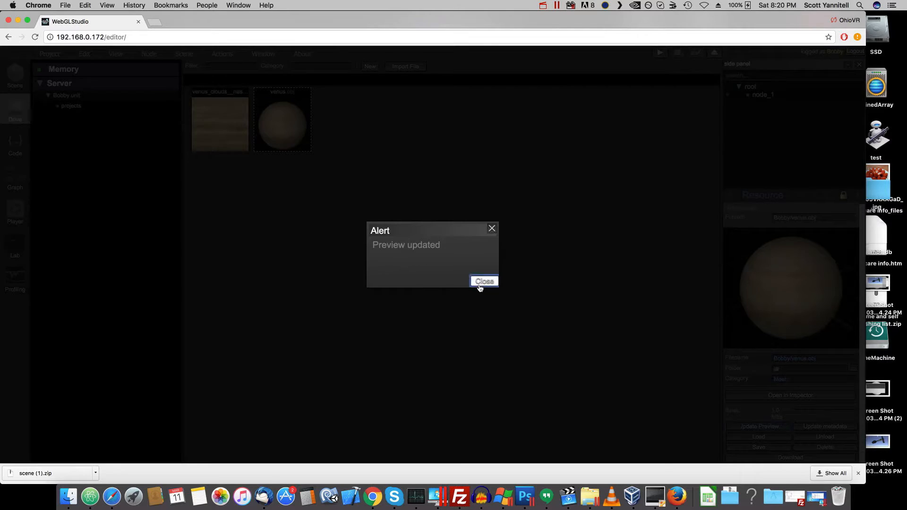
left_click(480, 282)
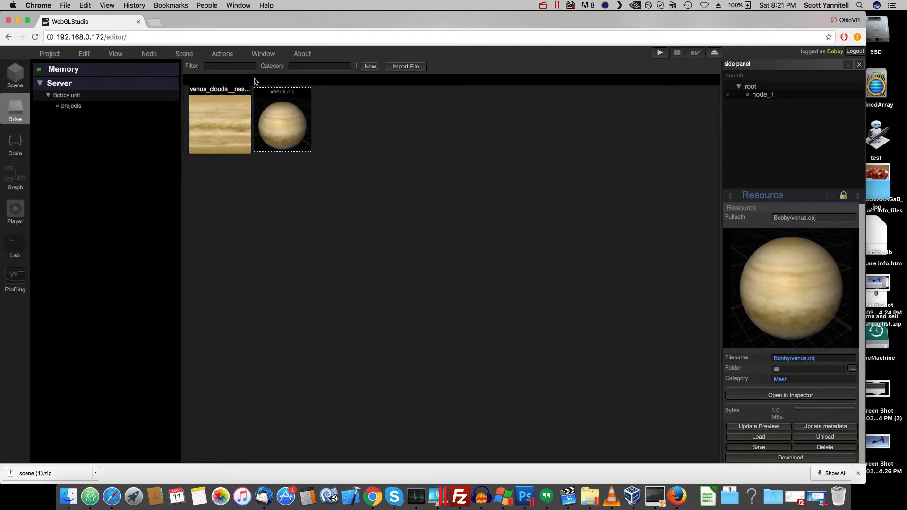
- Save the scene to the projects folder on the server under the filename venus
left_click(58, 55)
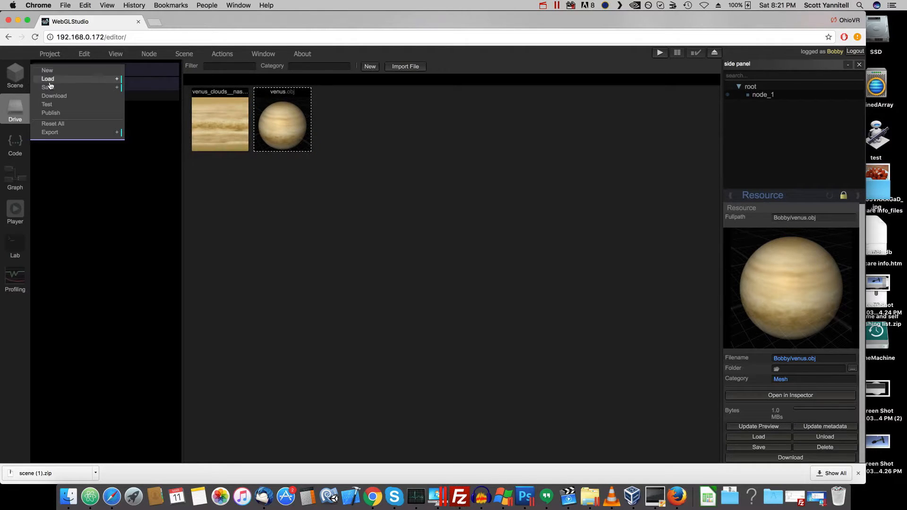
left_click(77, 88)
left_click(171, 90)
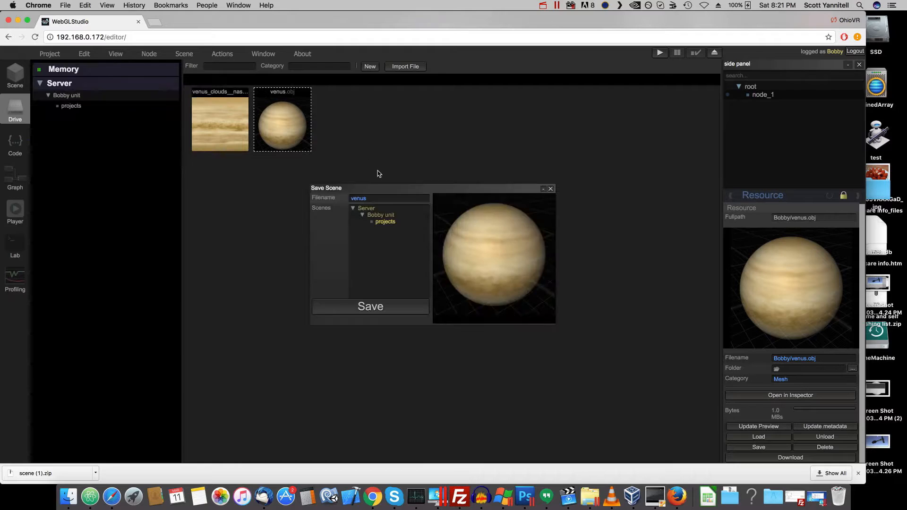
left_click(372, 307)
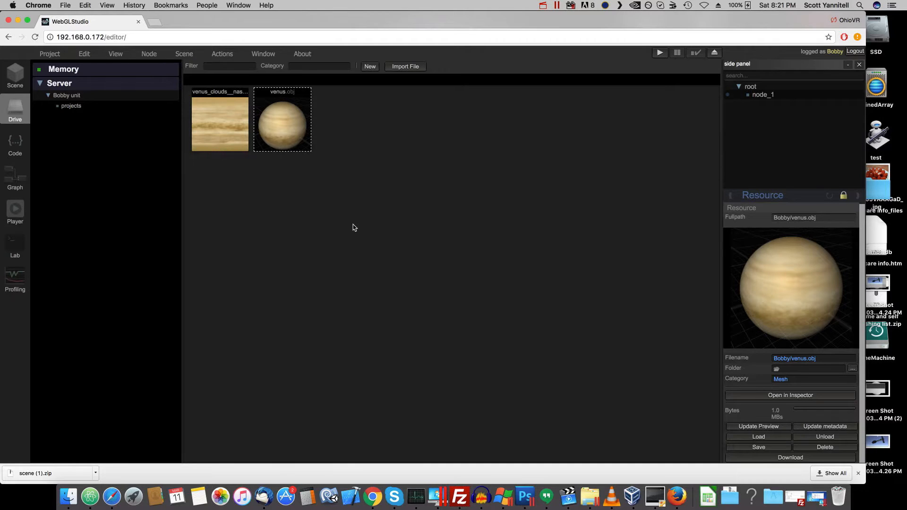
- Return to the scene view and examine the Venus globe from several axis directions, finishing in the +Y view
left_click(15, 75)
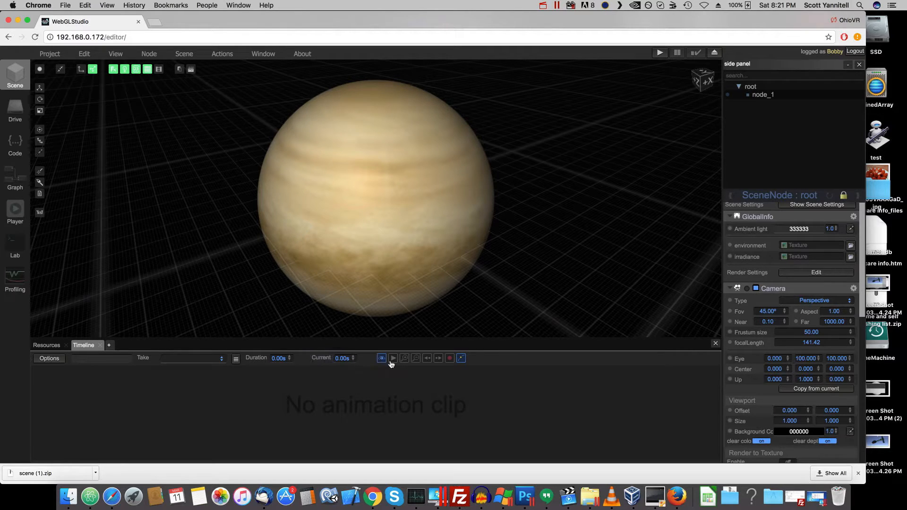
scroll(808, 389, "down", 10)
scroll(803, 378, "up", 10)
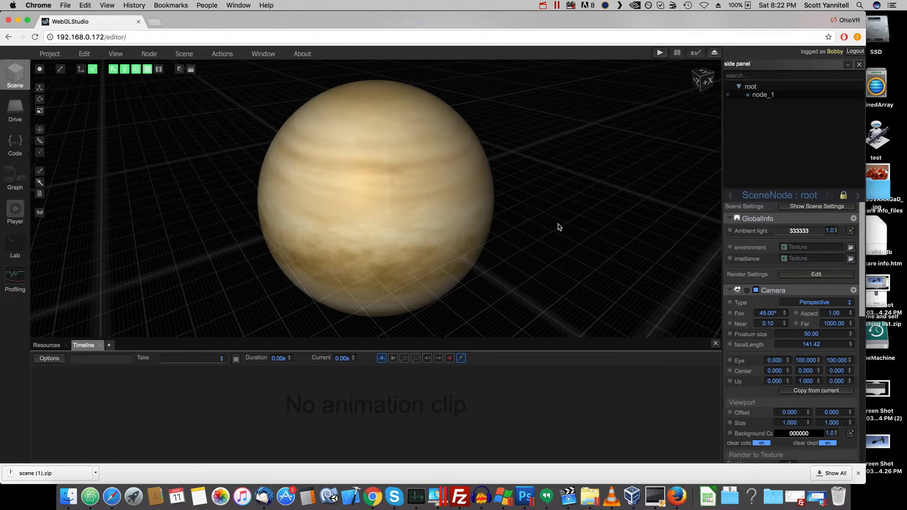
mouse_move(557, 224)
left_mouse_down()
mouse_move(506, 243)
mouse_move(491, 236)
mouse_move(650, 113)
mouse_move(571, 156)
mouse_move(654, 88)
left_mouse_up()
left_click(701, 77)
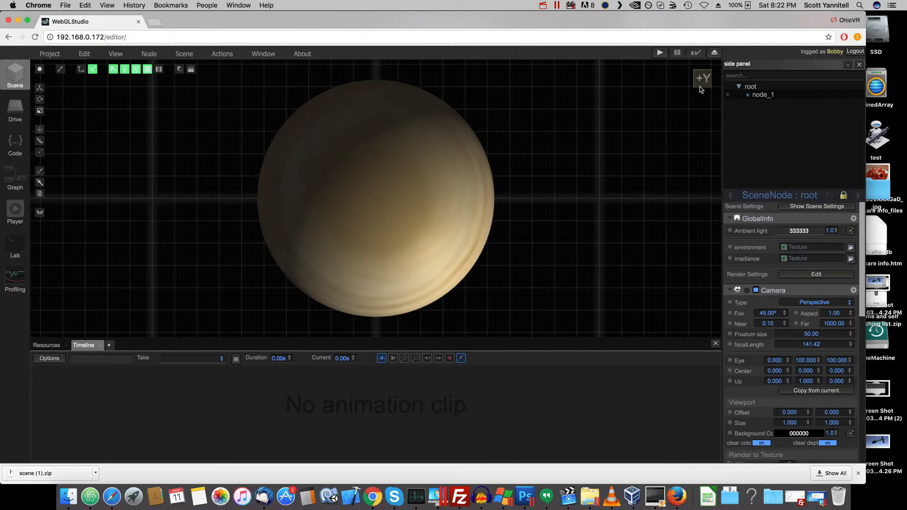
left_click_drag(657, 142, 681, 92)
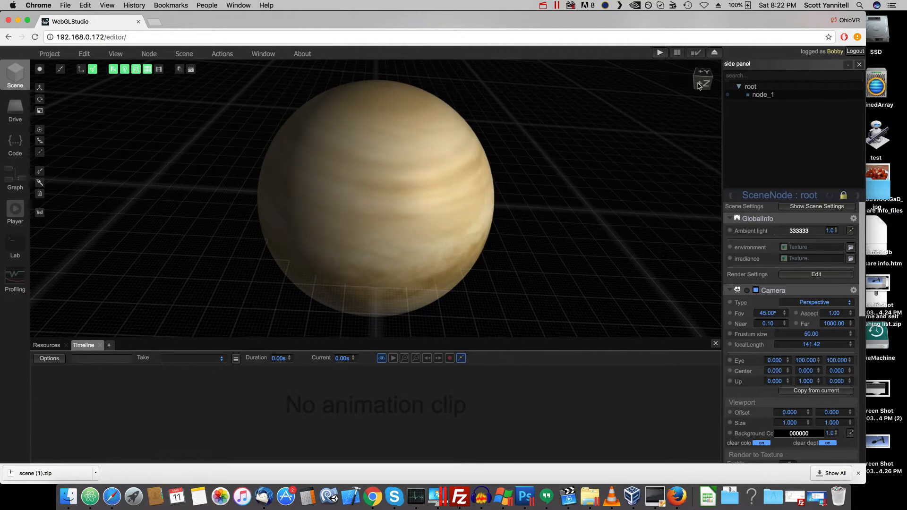
left_click(698, 83)
left_click_drag(646, 131, 662, 129)
left_click(697, 81)
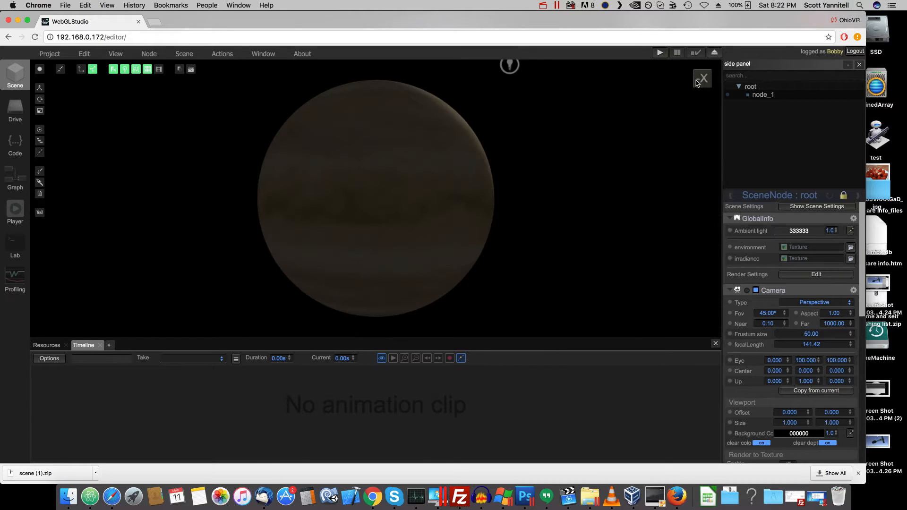
left_click_drag(559, 128, 633, 123)
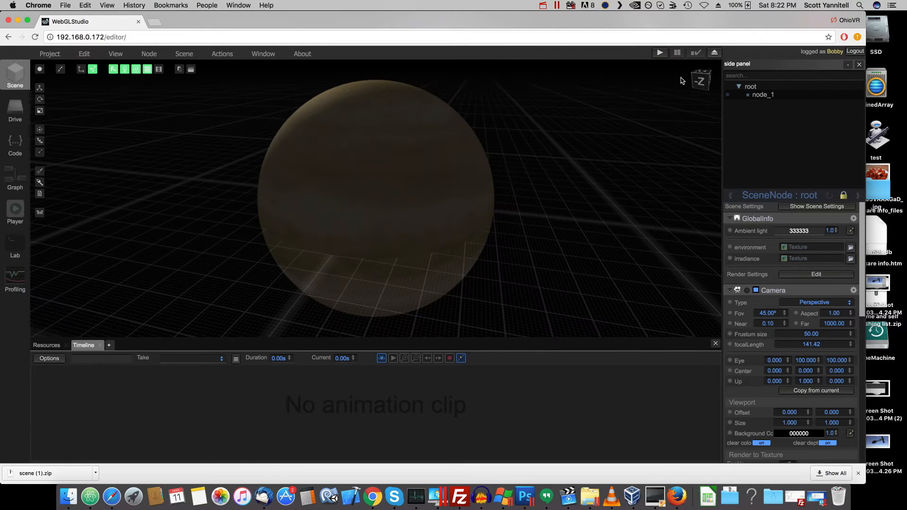
left_click(701, 88)
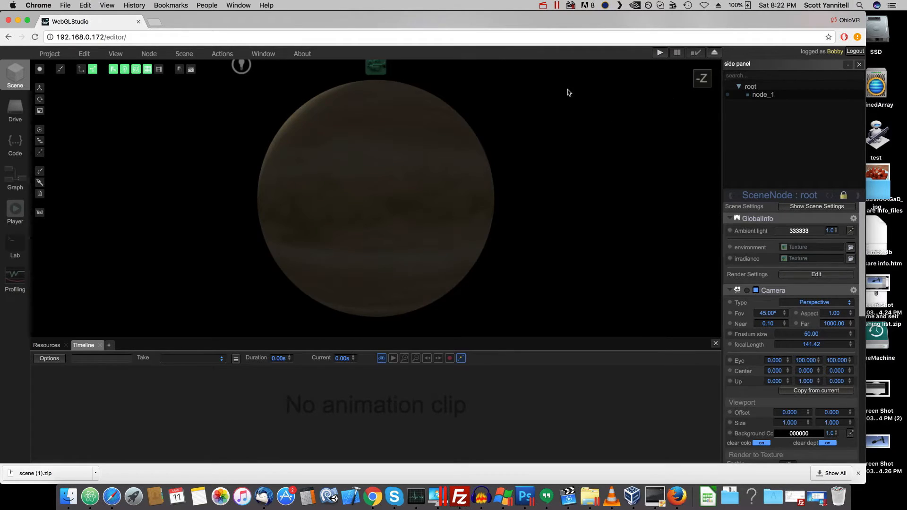
left_click_drag(568, 89, 641, 136)
left_click(693, 83)
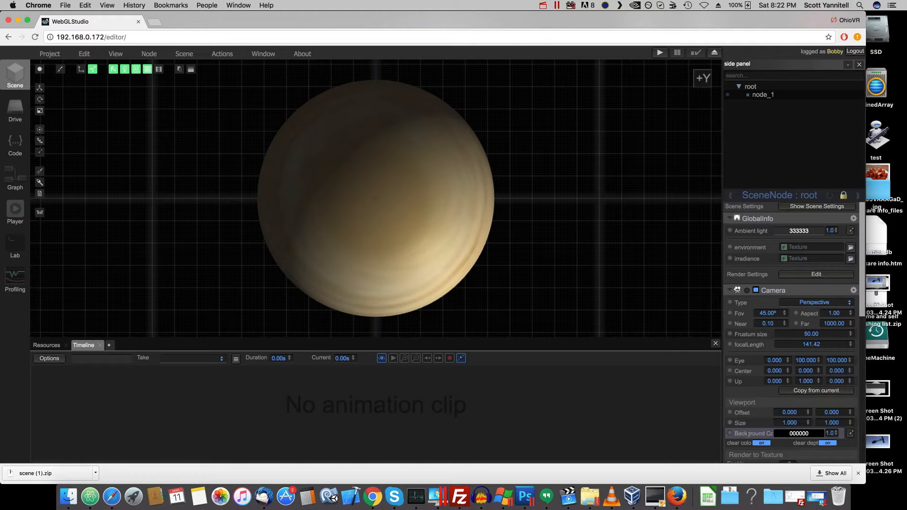
- Look through the root node's camera, light and skybox settings
scroll(732, 416, "down", 5)
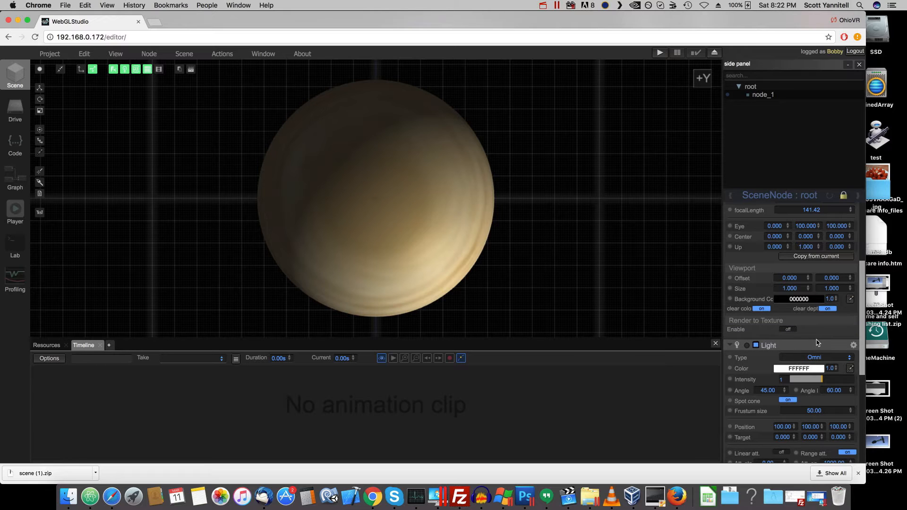
scroll(789, 343, "down", 5)
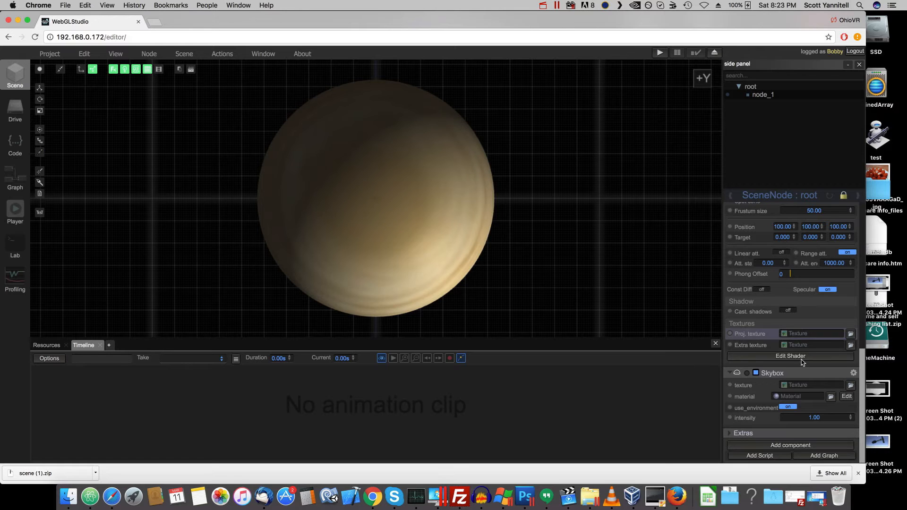
scroll(803, 362, "up", 6)
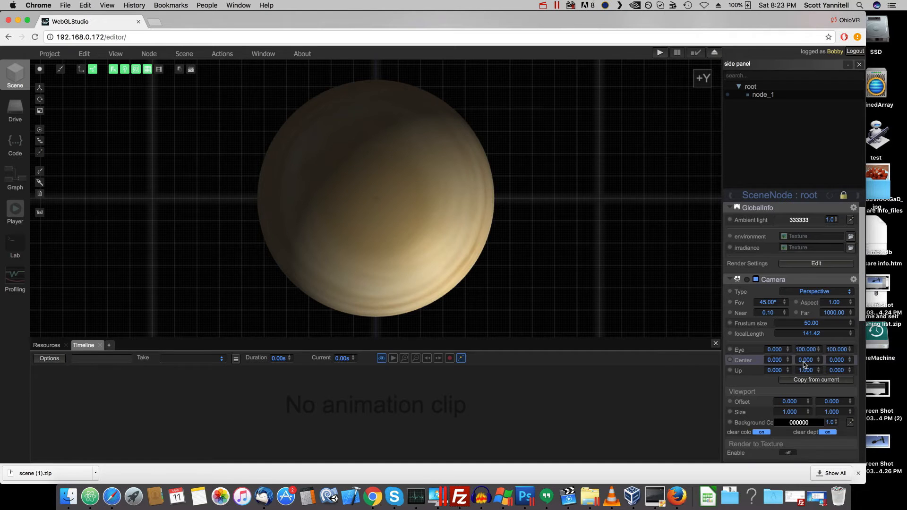
- Rename the scene node node_1 to Venus
left_click(761, 94)
left_click(760, 88)
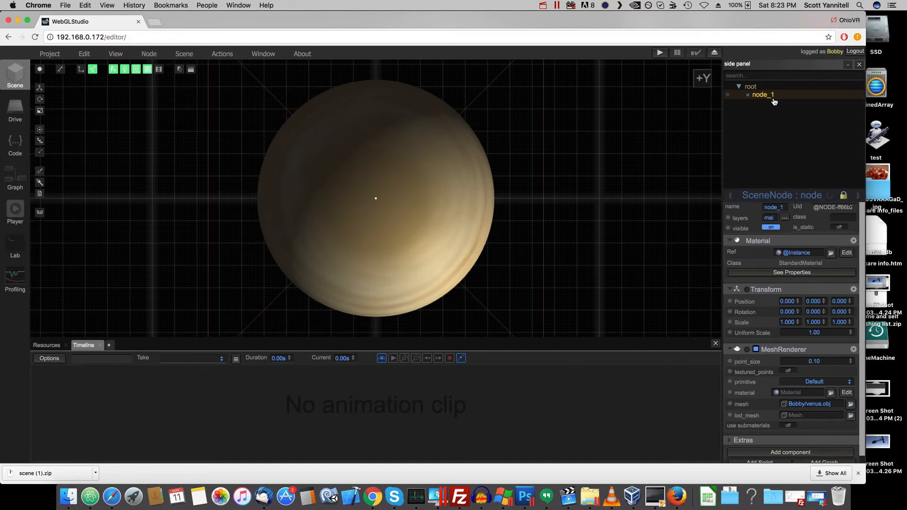
left_click(769, 96)
double_click(773, 207)
type("Ven")
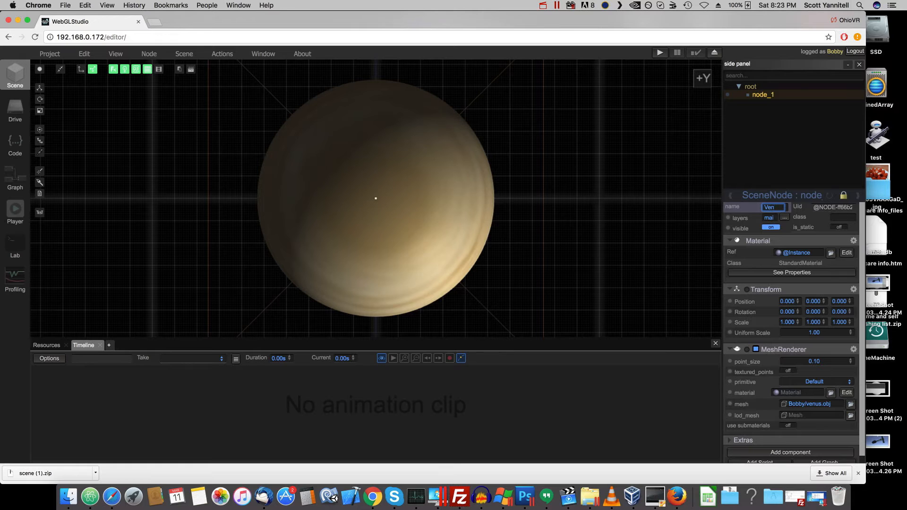
type("us")
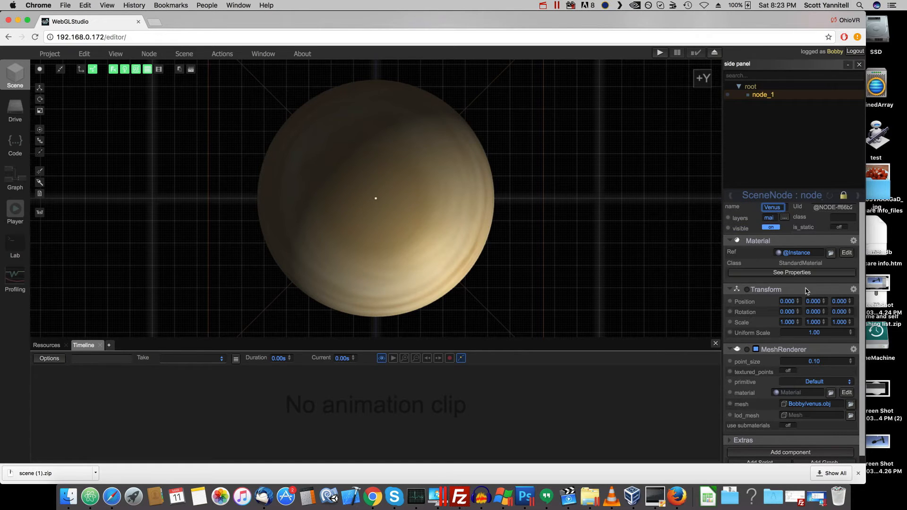
- Browse the available components and add a ThreeJS component to the Venus node
scroll(831, 326, "down", 1)
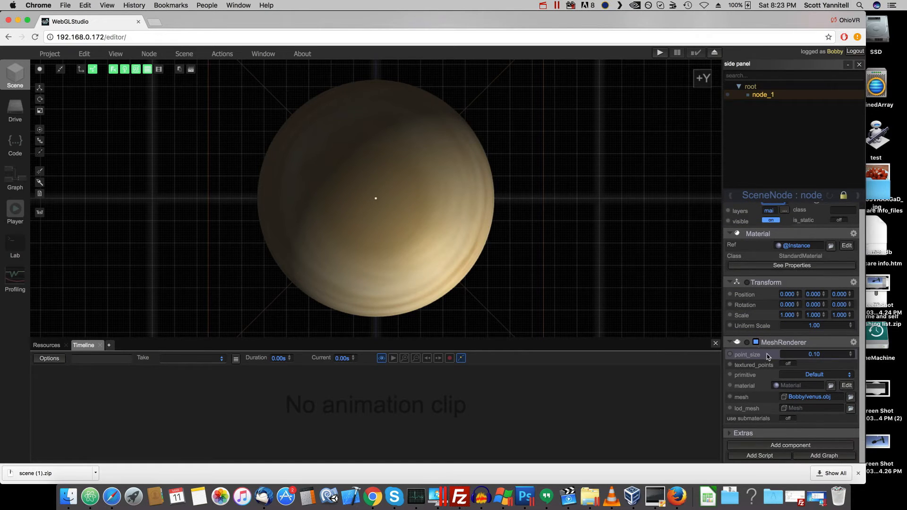
left_click(808, 446)
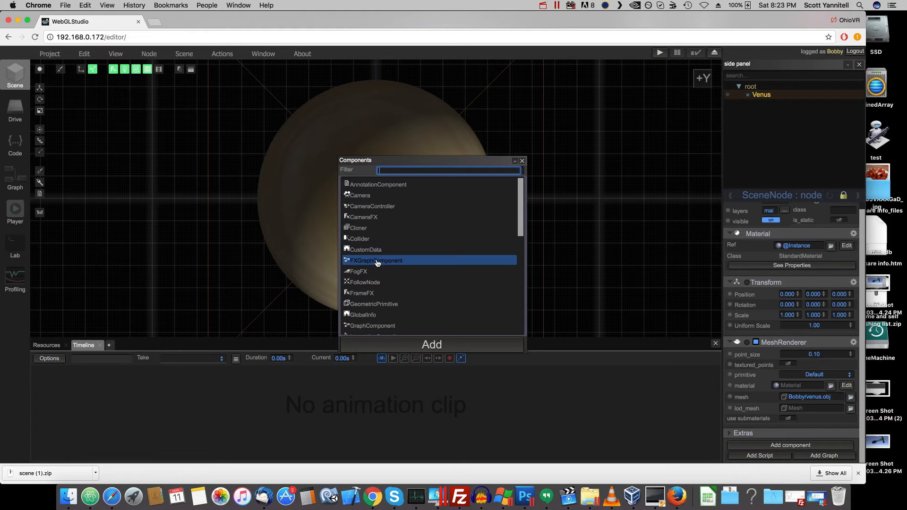
scroll(425, 274, "down", 1)
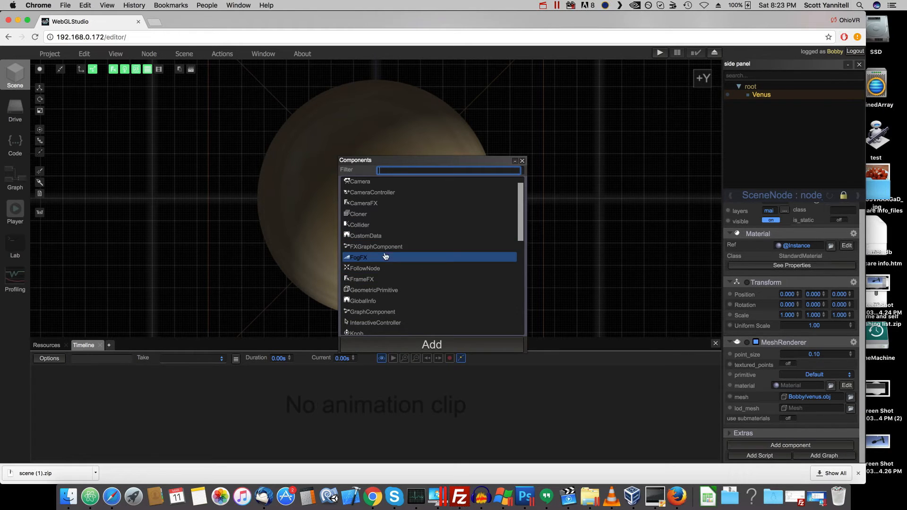
scroll(425, 260, "down", 3)
scroll(439, 264, "down", 4)
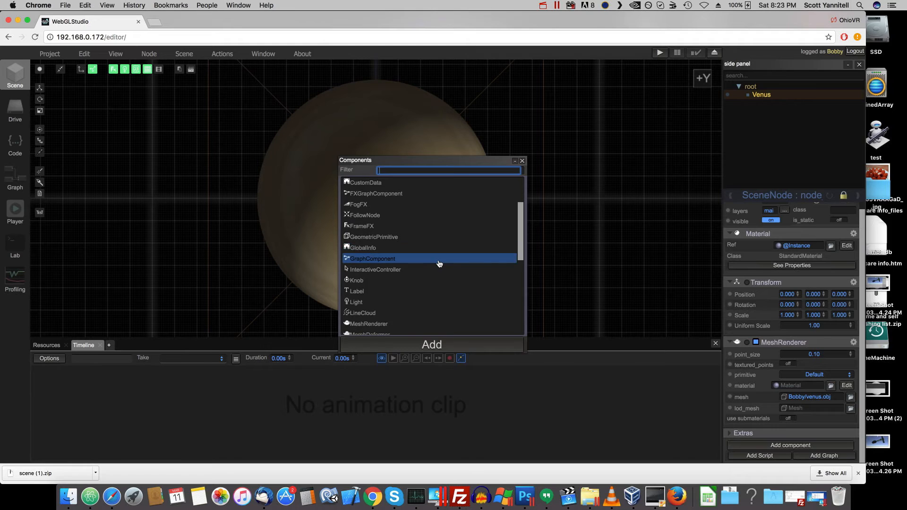
scroll(439, 263, "down", 5)
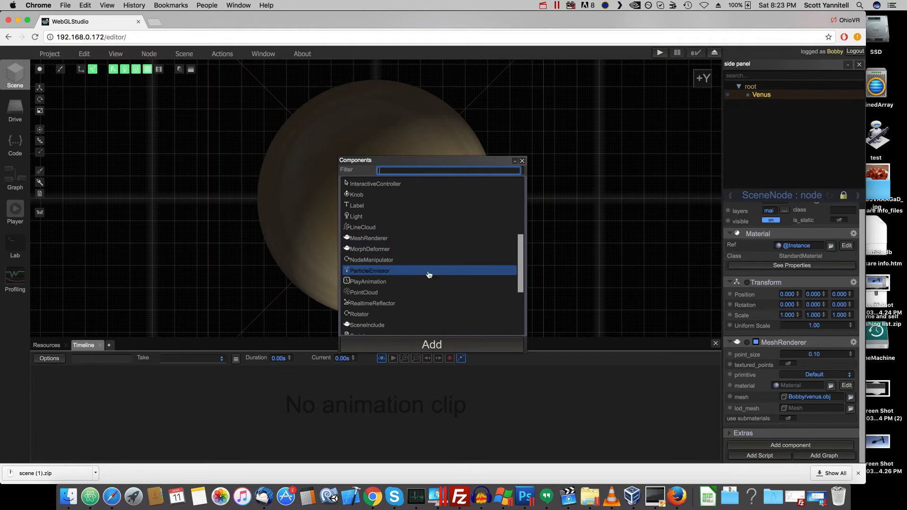
scroll(428, 279, "down", 3)
scroll(428, 282, "down", 5)
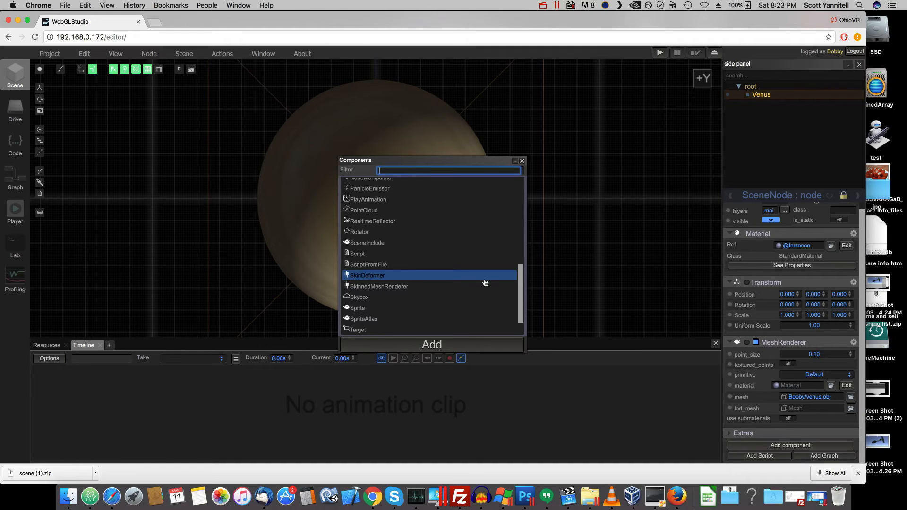
scroll(483, 279, "down", 1)
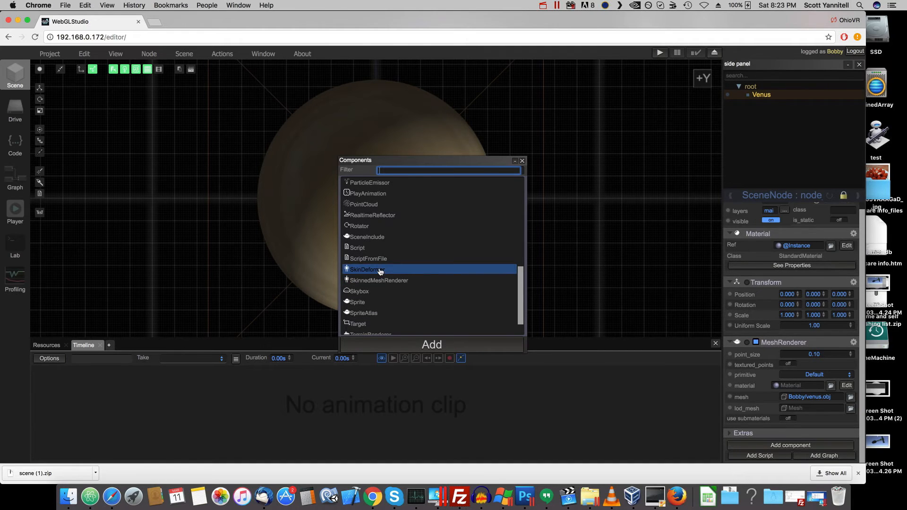
scroll(482, 286, "down", 3)
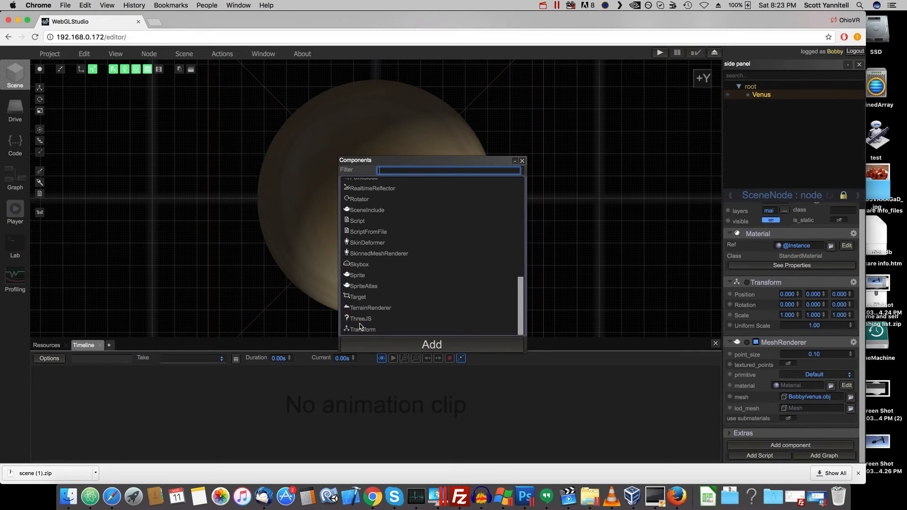
left_click(386, 319)
left_click(437, 344)
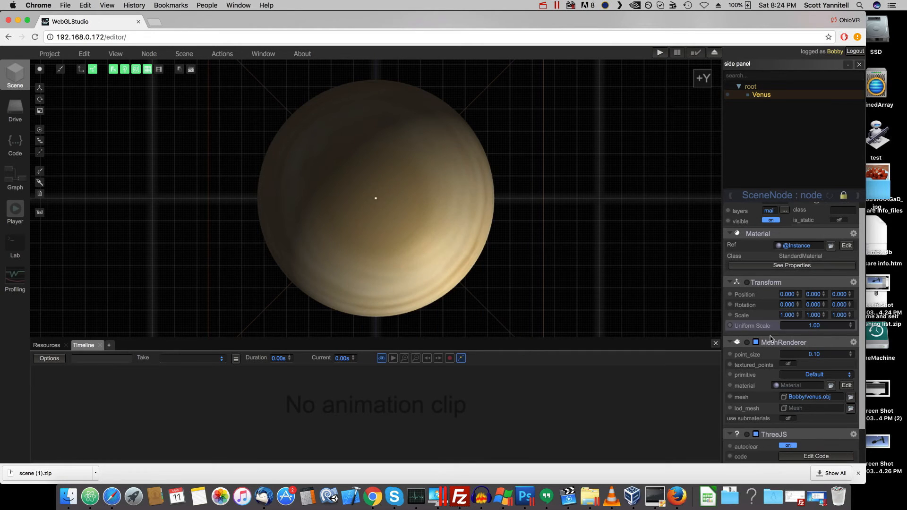
- Examine the starter code of the Venus node's ThreeJS component in the code editor and return to the scene view
scroll(774, 358, "down", 2)
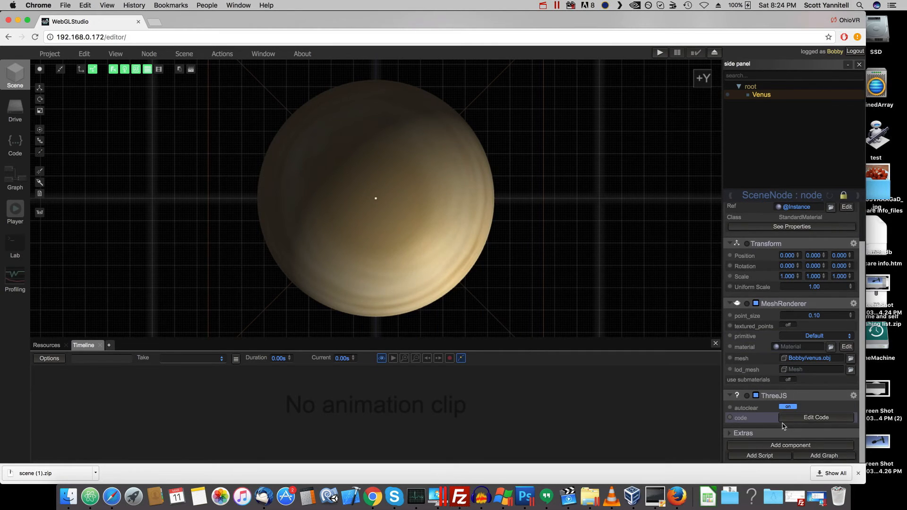
left_click(809, 418)
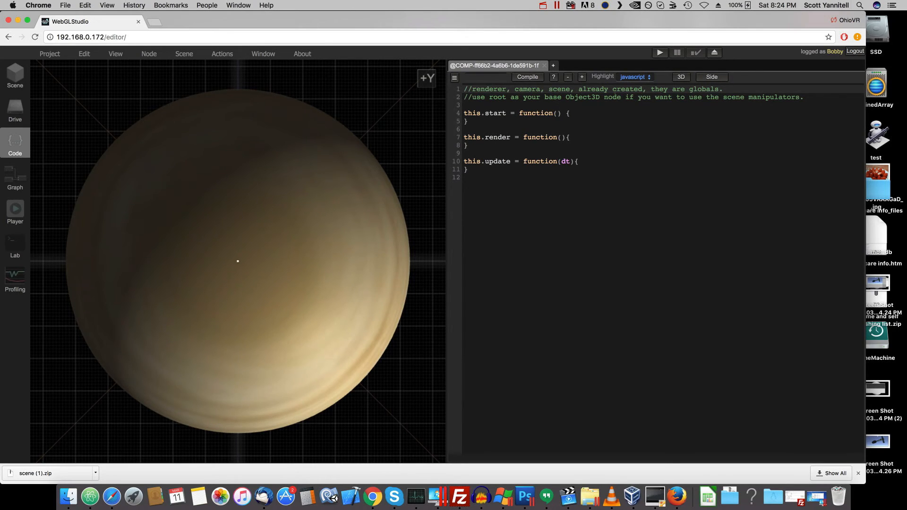
left_click_drag(577, 321, 451, 82)
left_click(494, 177)
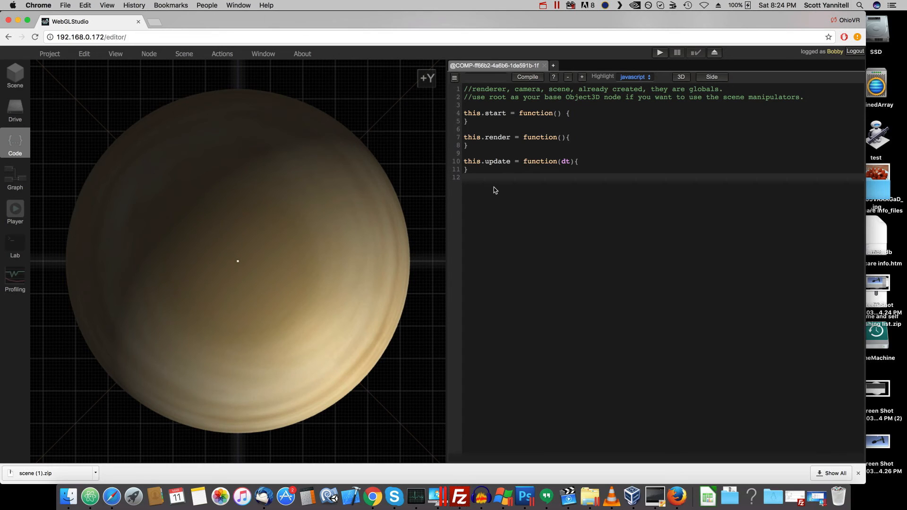
left_click(13, 85)
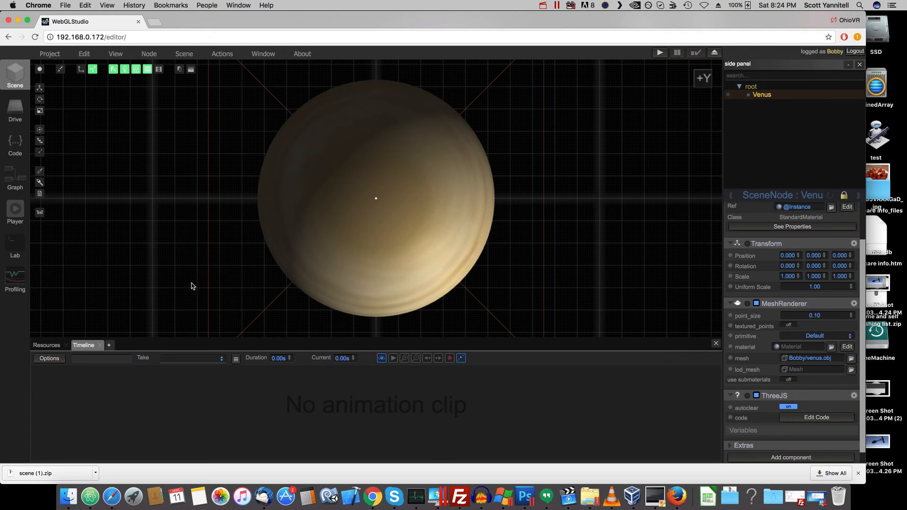
scroll(191, 283, "down", 10)
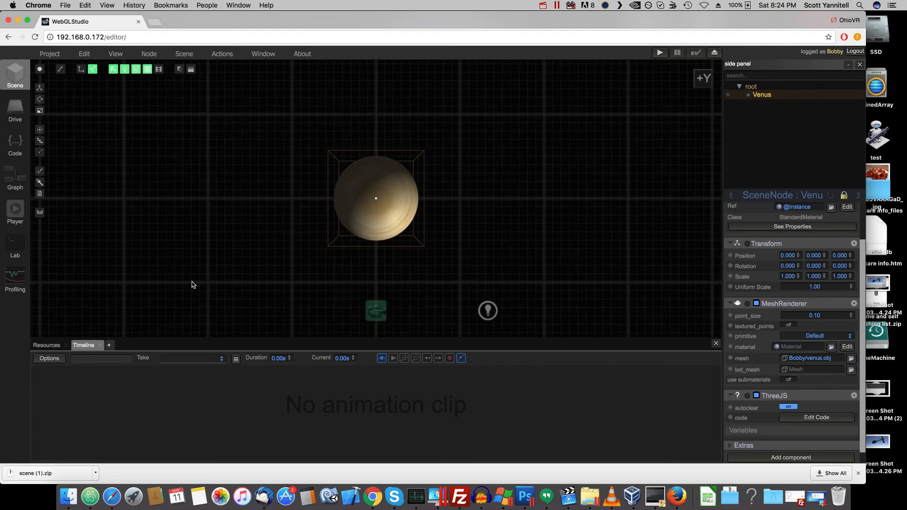
scroll(203, 280, "up", 10)
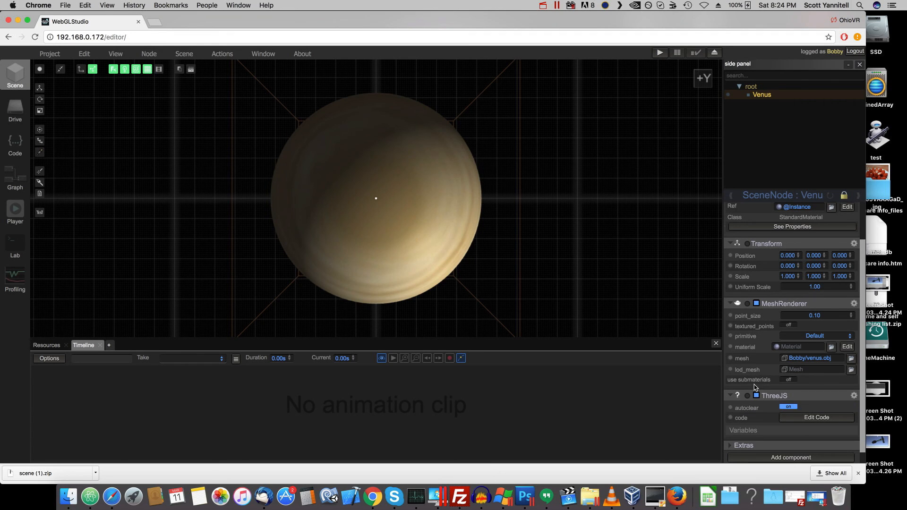
scroll(802, 301, "up", 5)
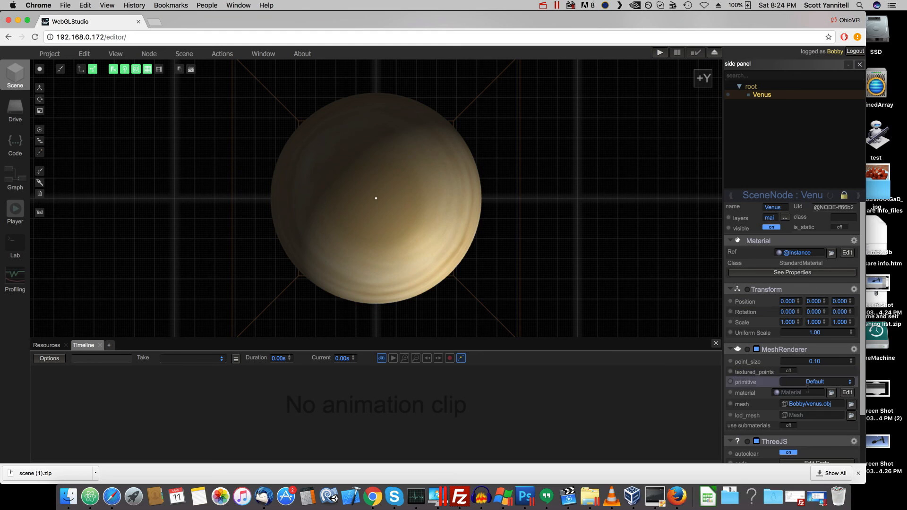
scroll(608, 231, "down", 5)
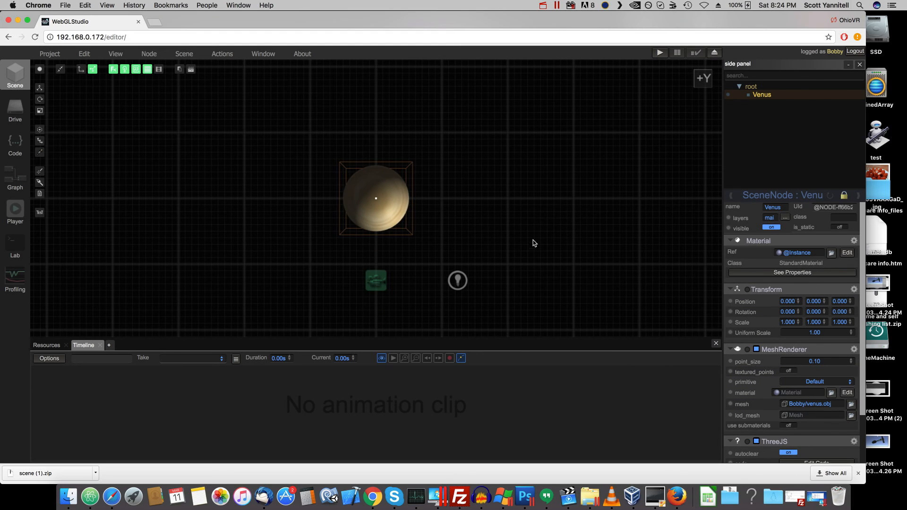
scroll(532, 242, "up", 5)
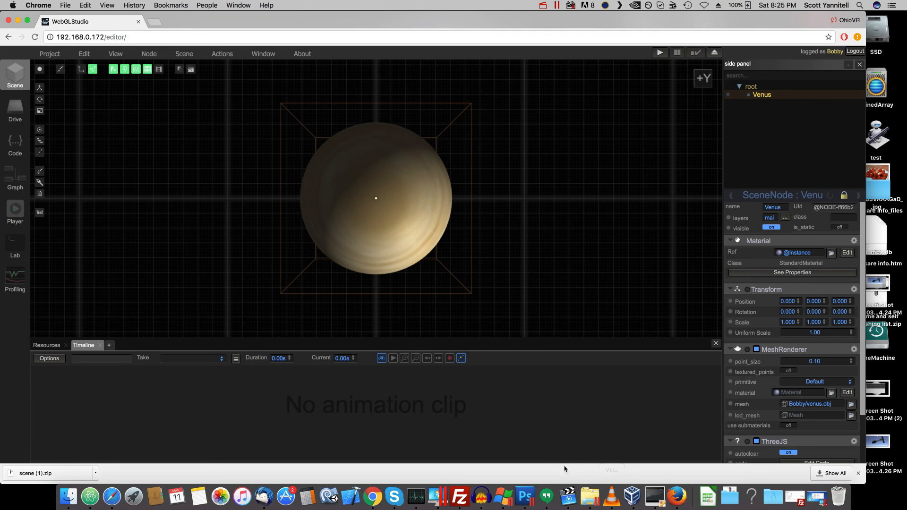
left_click(567, 496)
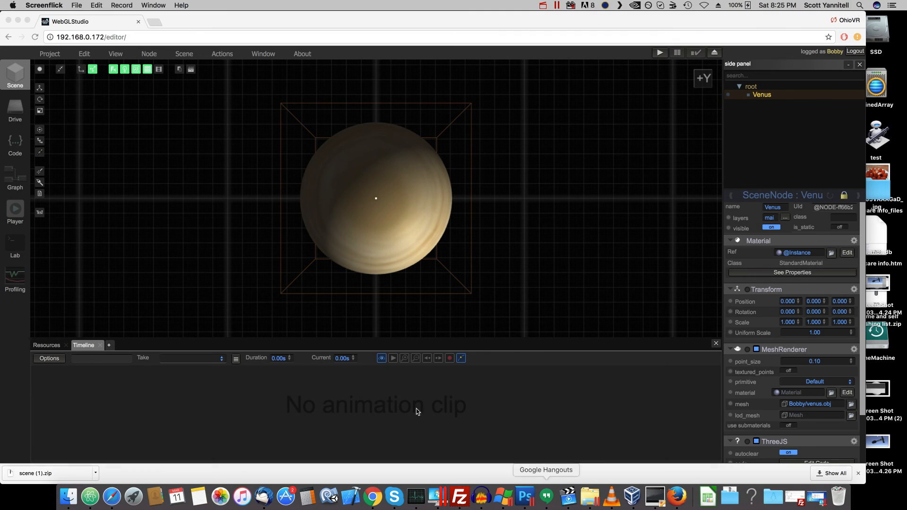
left_click(121, 4)
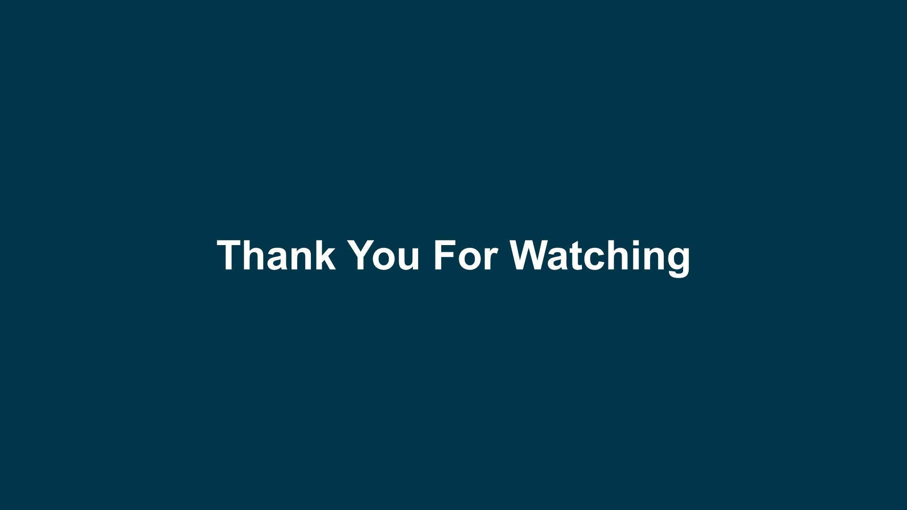